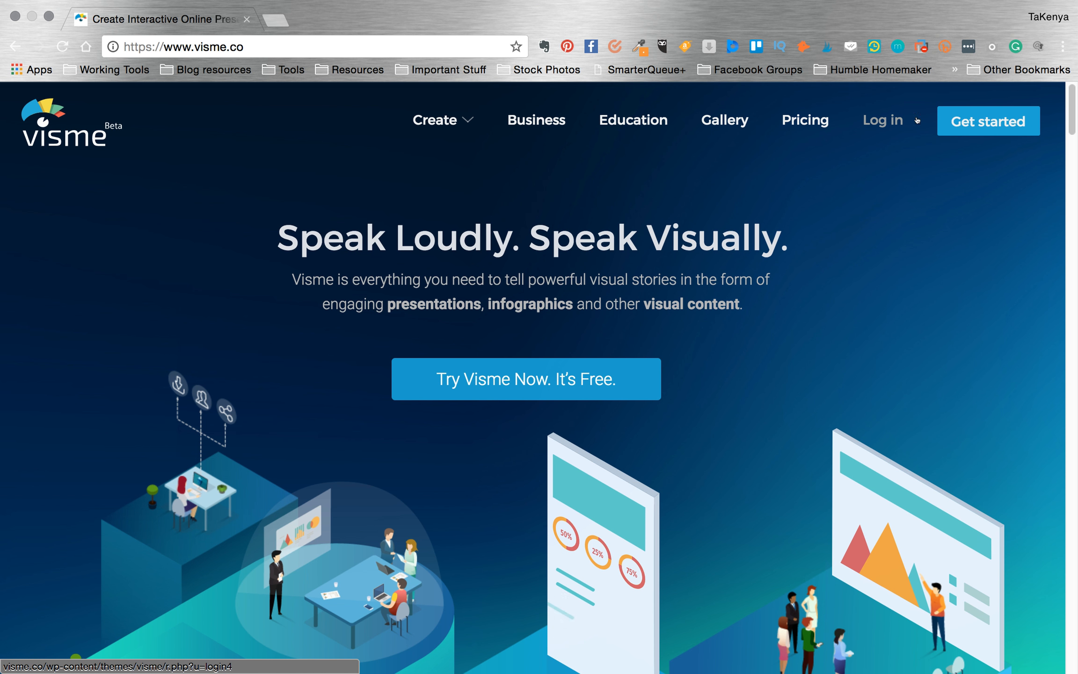
# Step: View the free account sign-up form, close it, and log in to the existing account
pyautogui.click(1007, 120)
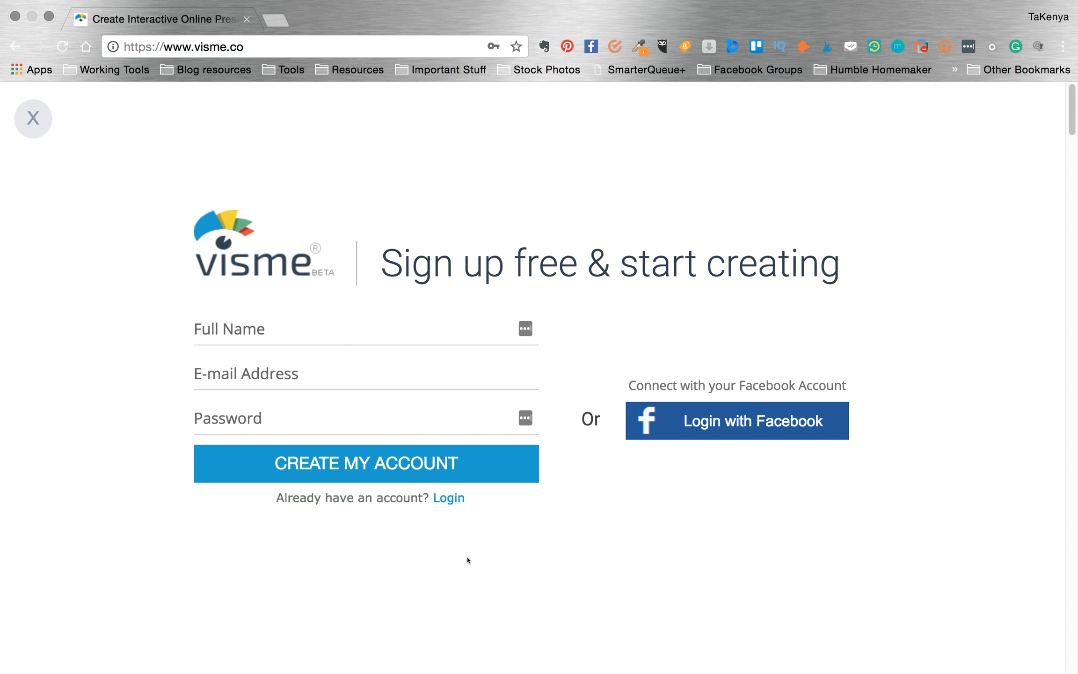
pyautogui.click(34, 119)
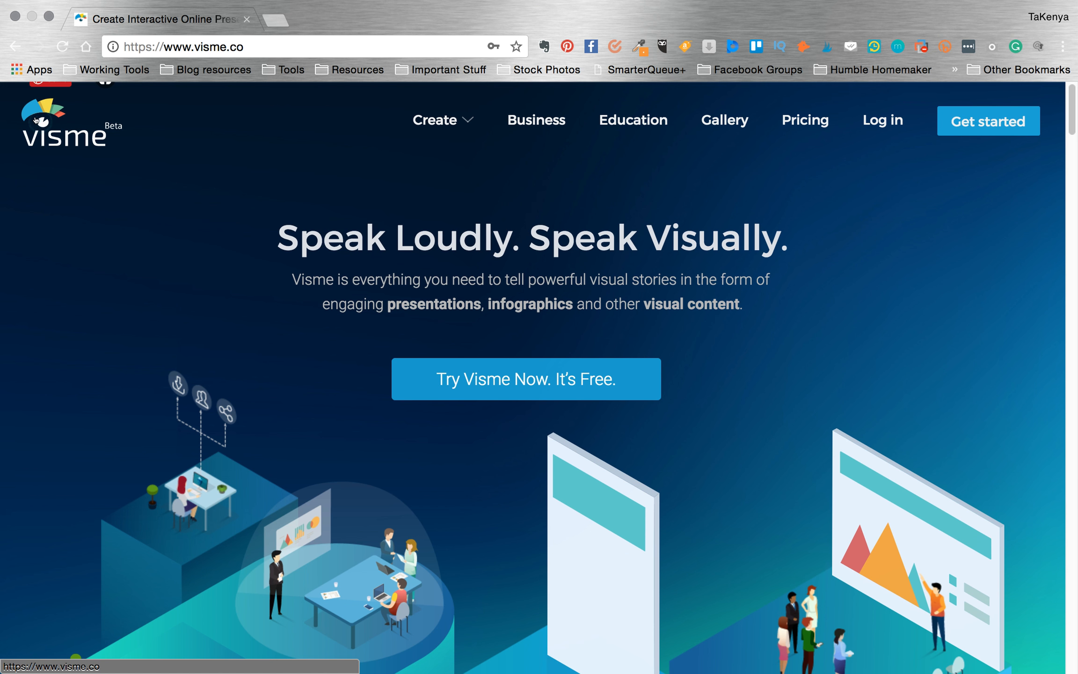
pyautogui.click(870, 120)
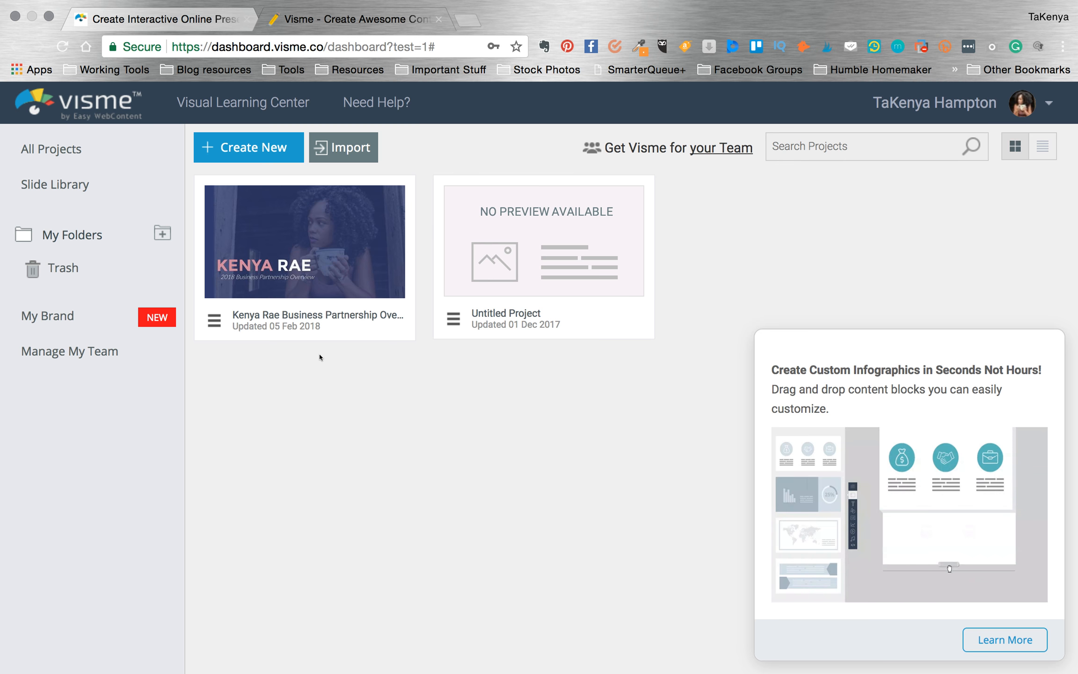
# Step: Dismiss the custom infographics promotion on the dashboard and start creating a new project
pyautogui.moveTo(1045, 306)
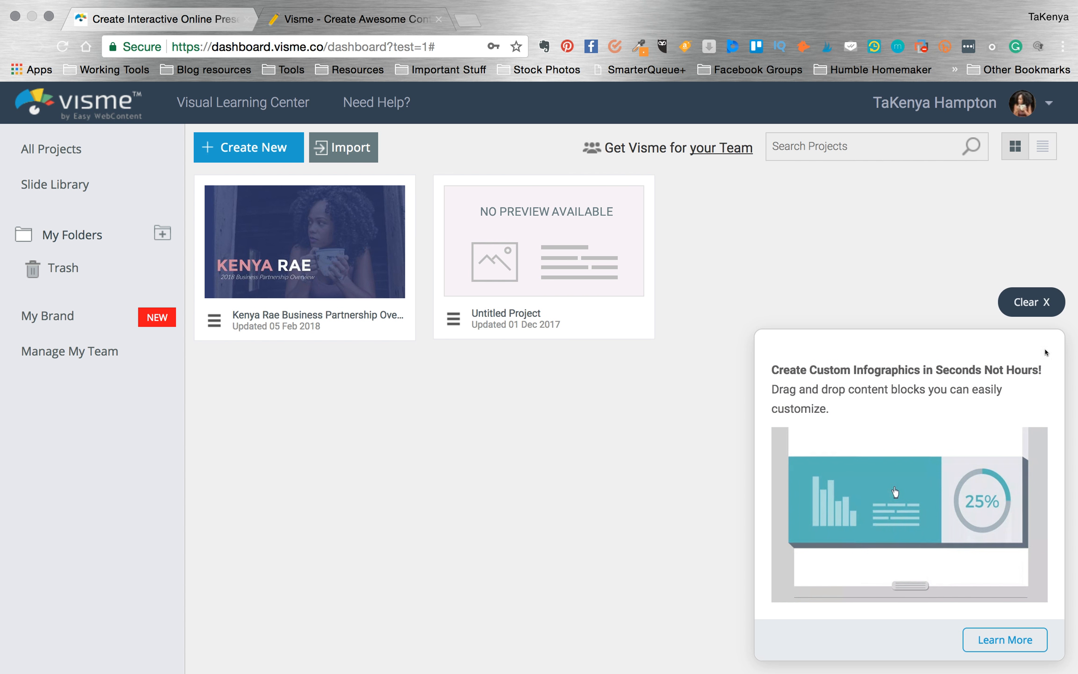
pyautogui.click(1044, 306)
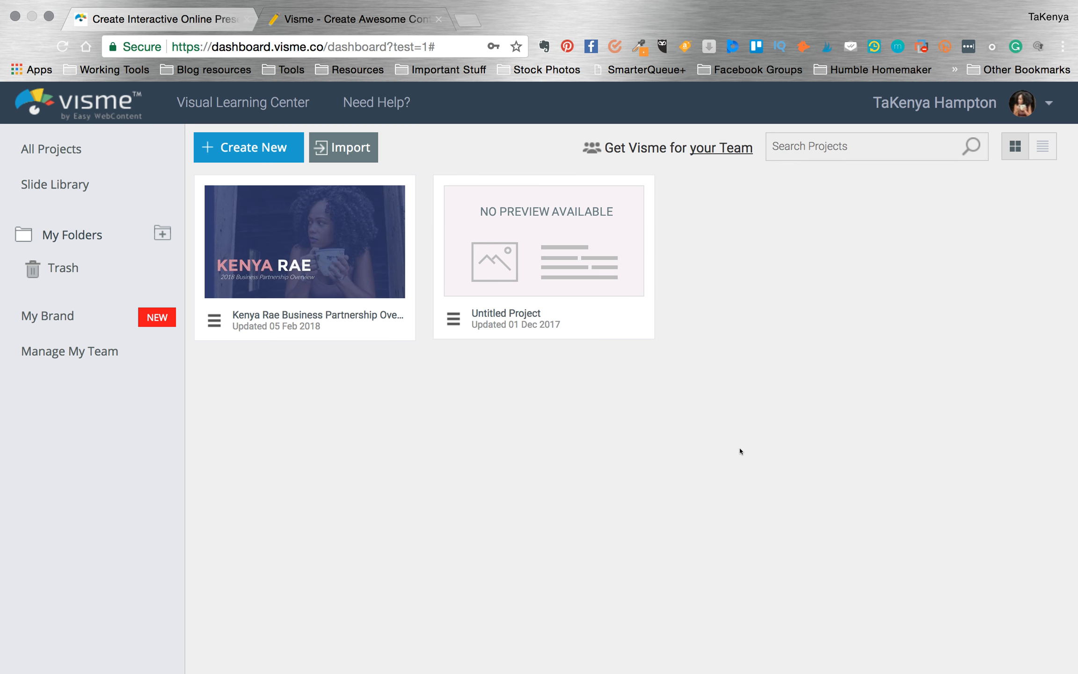
pyautogui.click(266, 148)
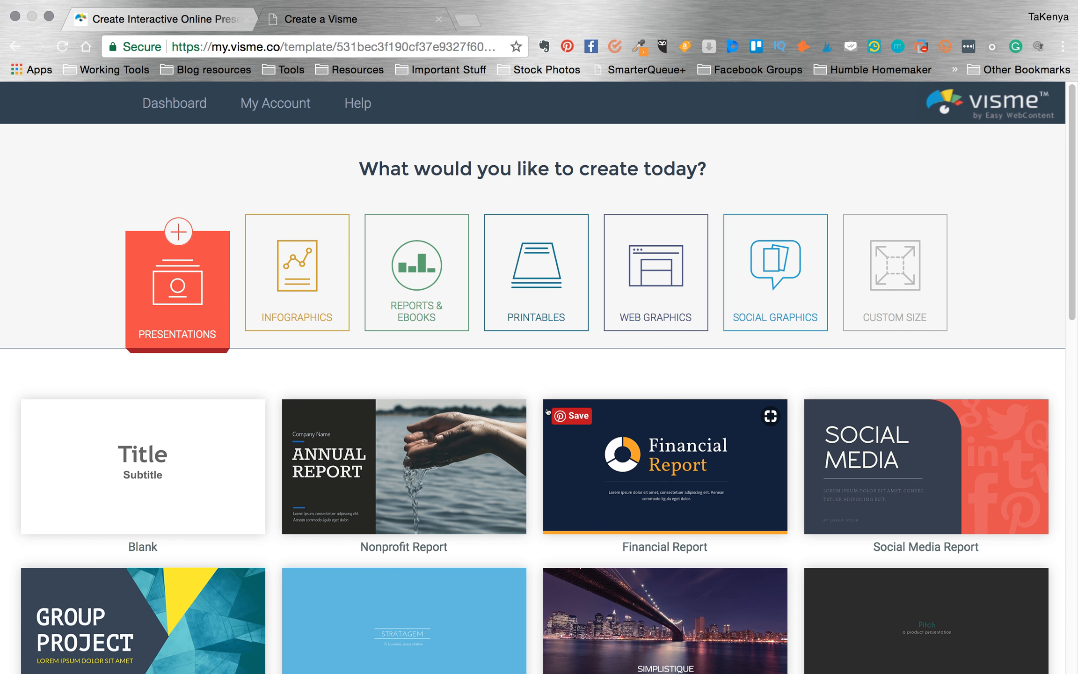
# Step: Browse the presentation templates from the blank and report designs through the business and pitch deck designs
pyautogui.scroll(-3, 526, 516)
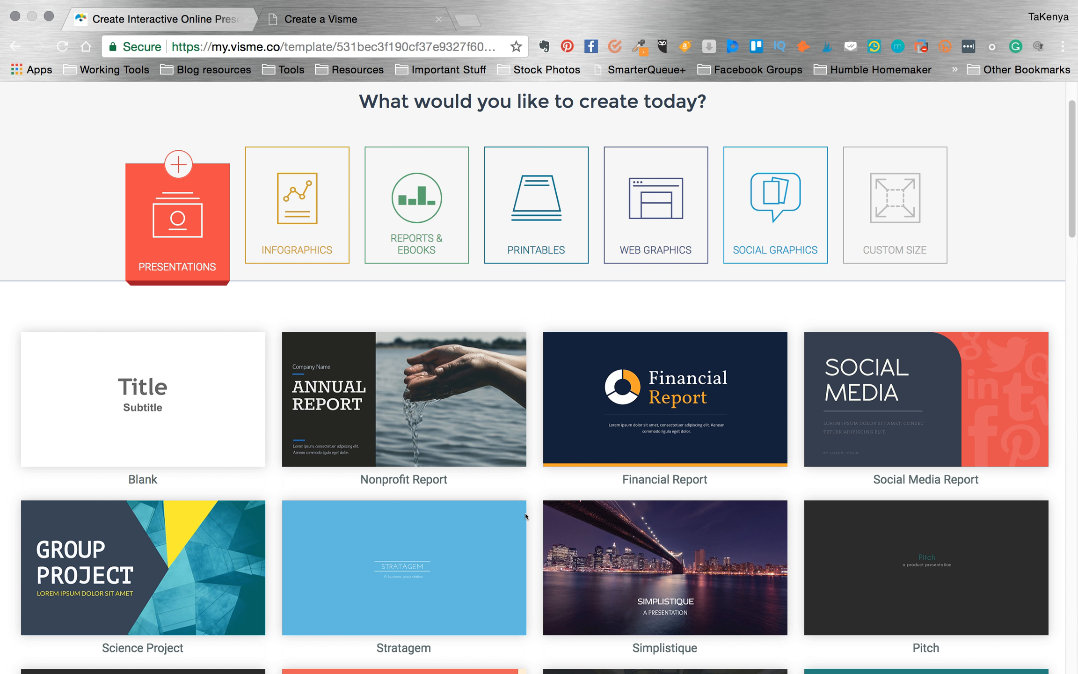
pyautogui.scroll(-5, 526, 516)
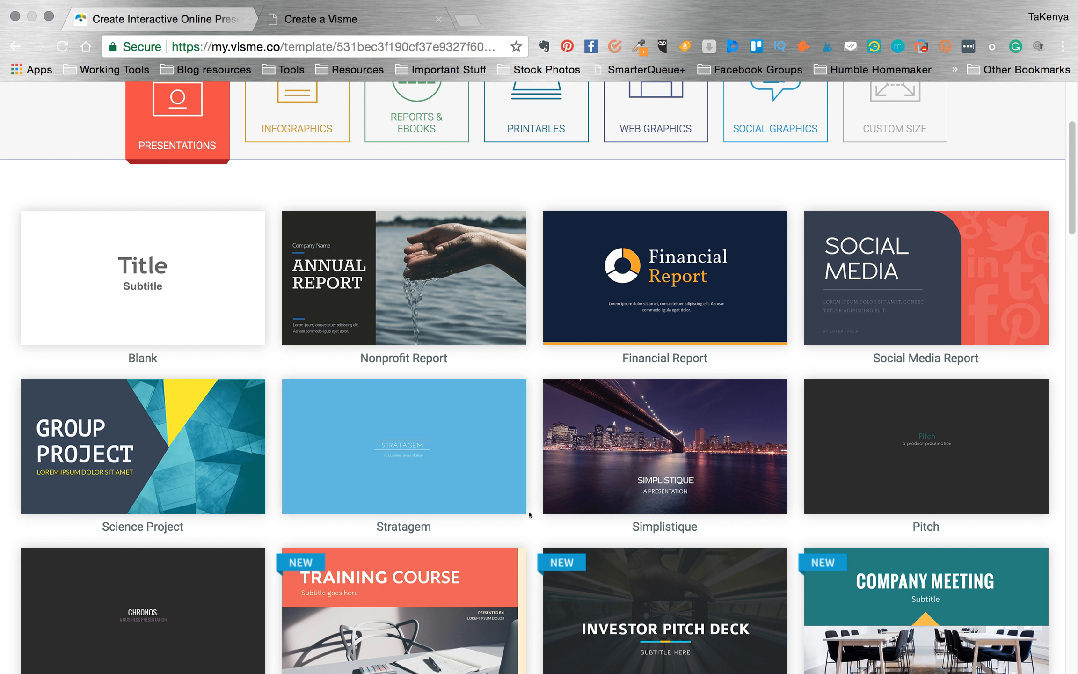
pyautogui.scroll(-7, 529, 515)
pyautogui.scroll(-6, 530, 512)
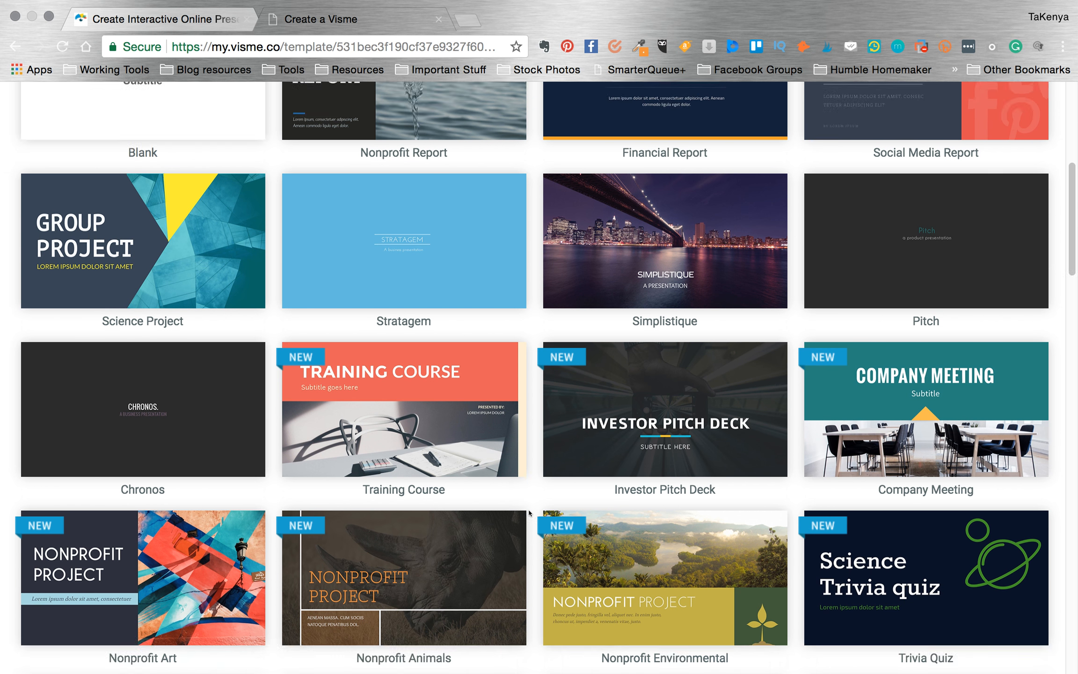
pyautogui.scroll(-6, 529, 512)
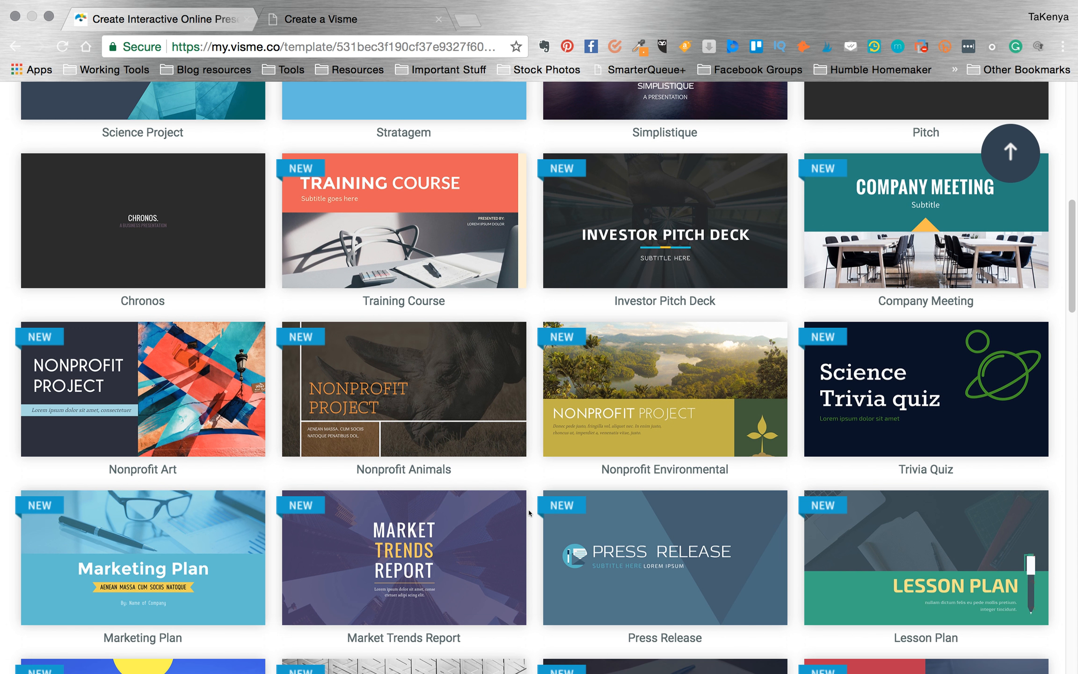
pyautogui.scroll(-4, 529, 513)
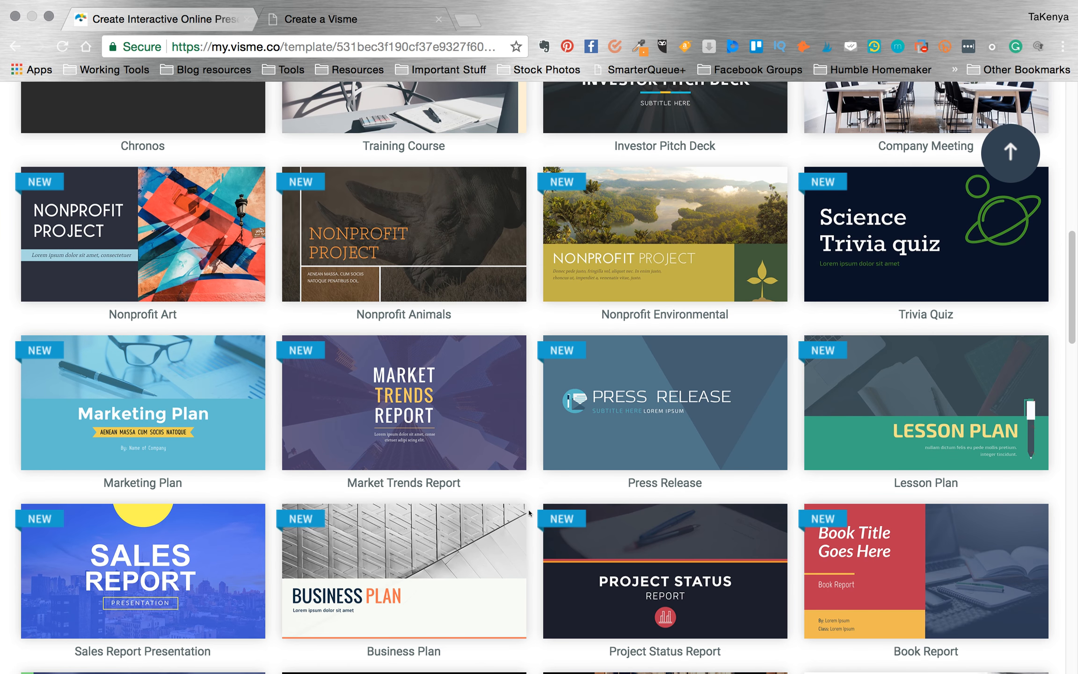
pyautogui.scroll(-3, 529, 513)
pyautogui.scroll(-2, 529, 512)
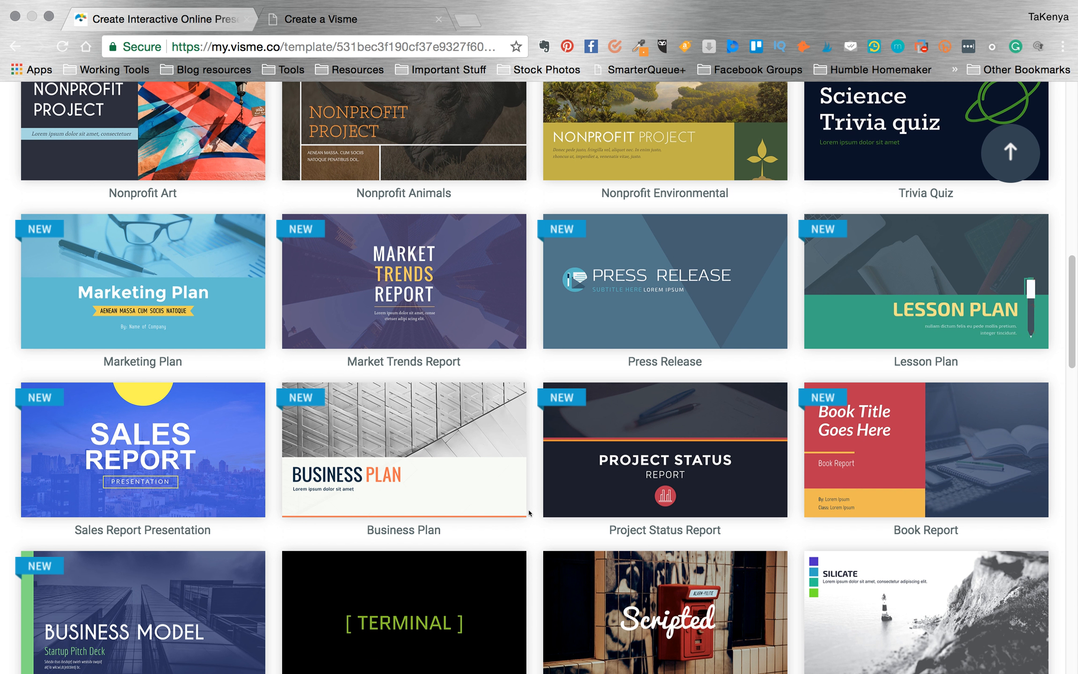
pyautogui.scroll(-3, 529, 512)
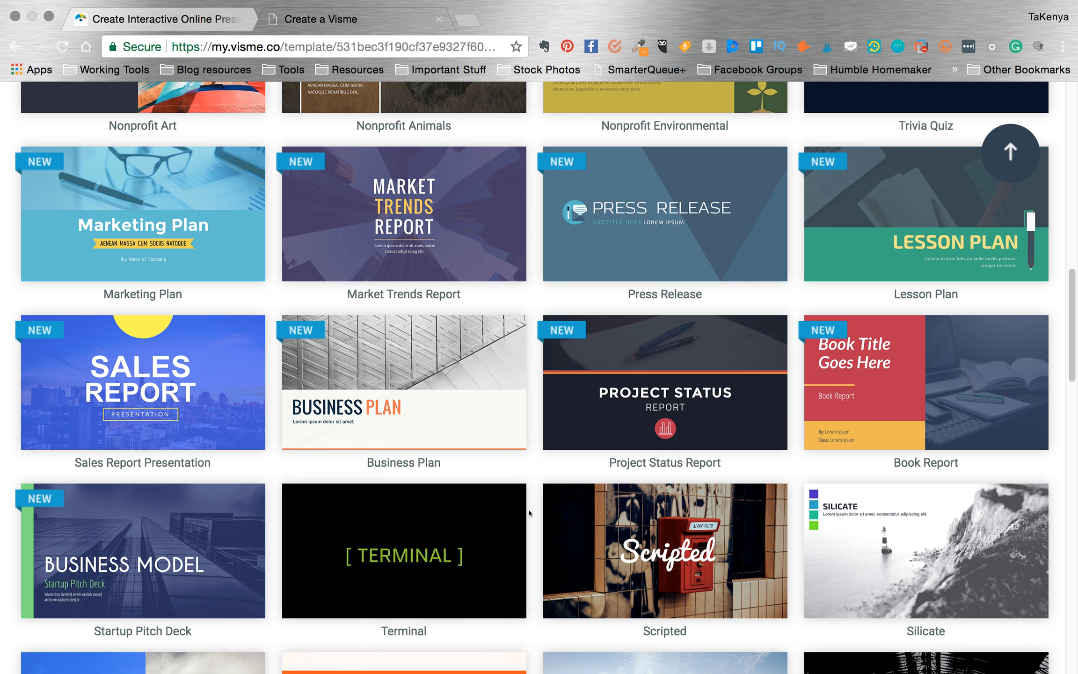
pyautogui.scroll(-3, 530, 513)
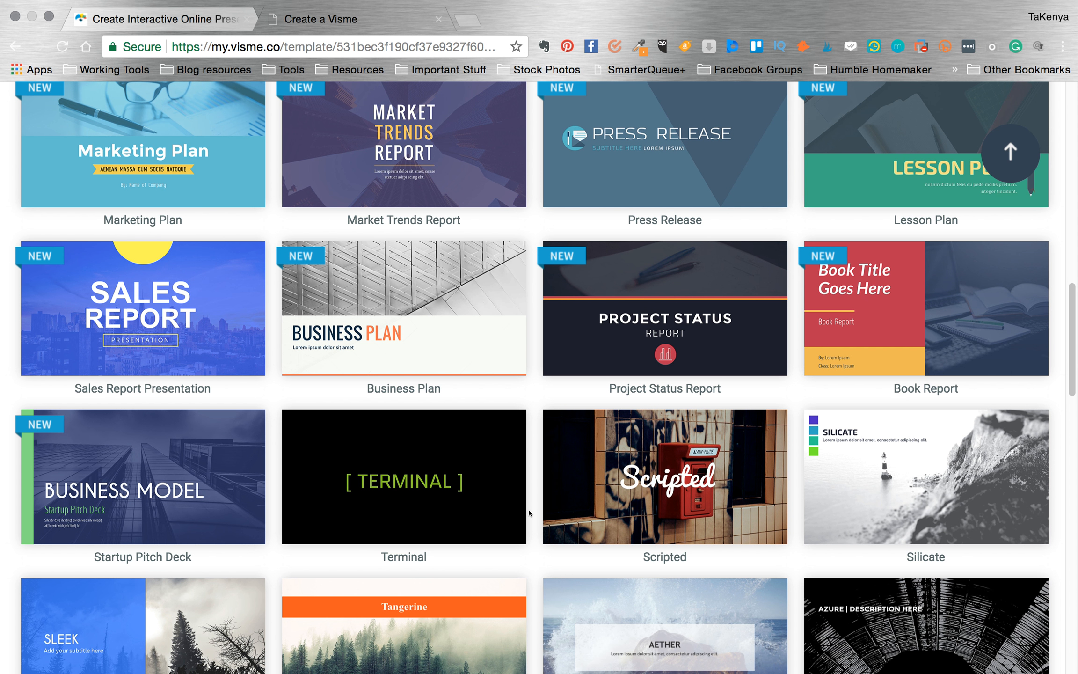
pyautogui.moveTo(117, 491)
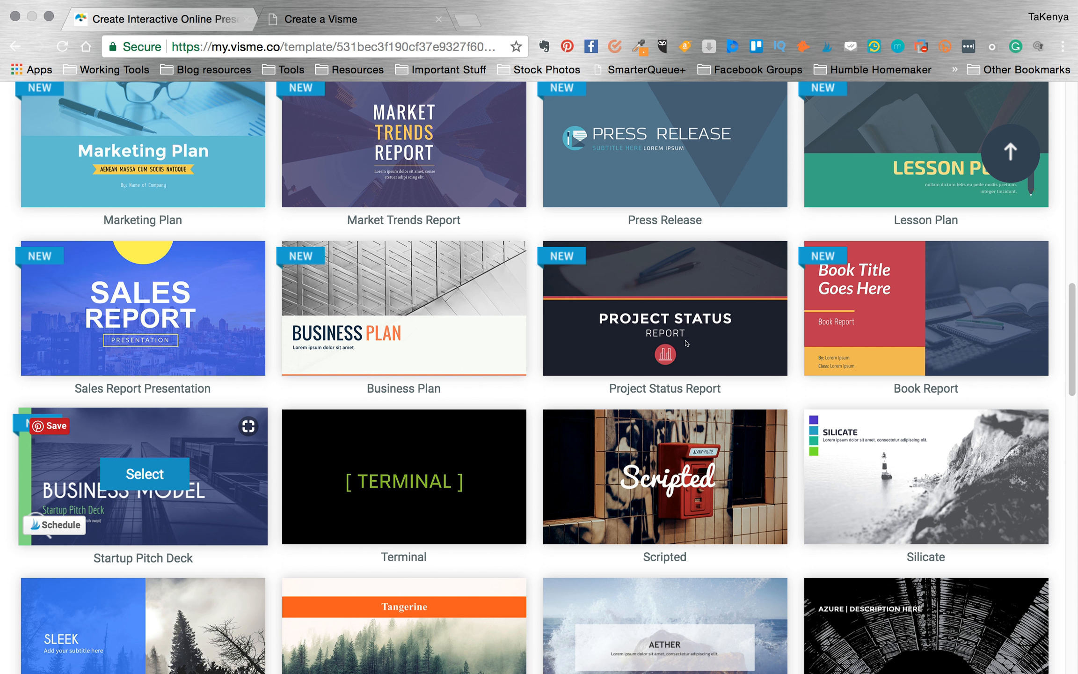
pyautogui.scroll(12, 725, 402)
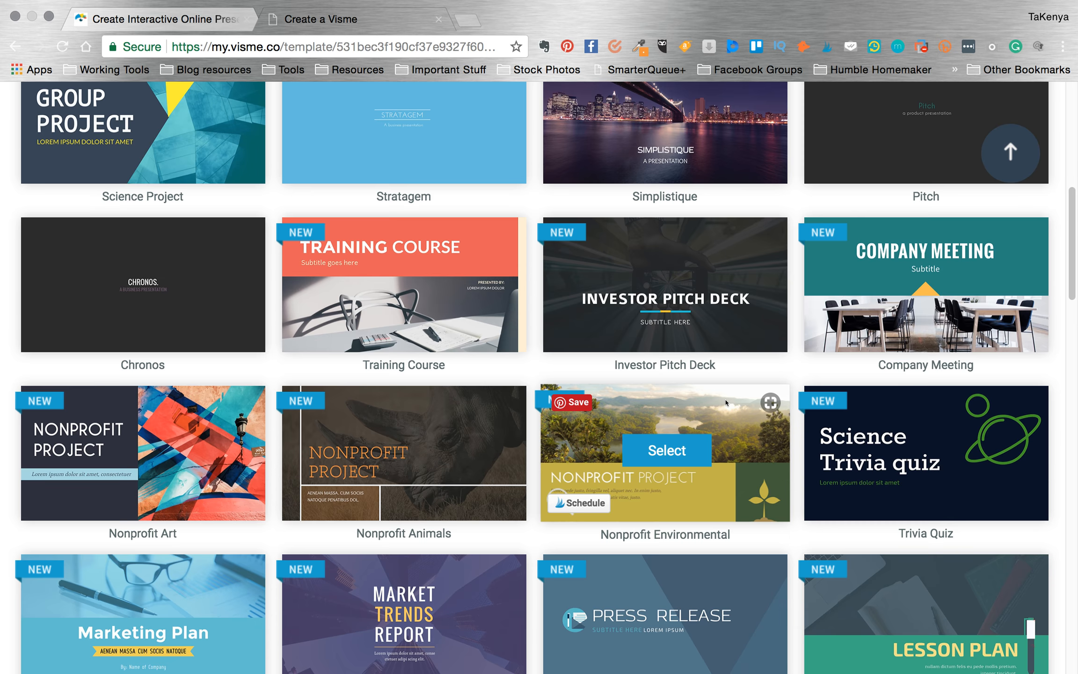
pyautogui.scroll(6, 726, 402)
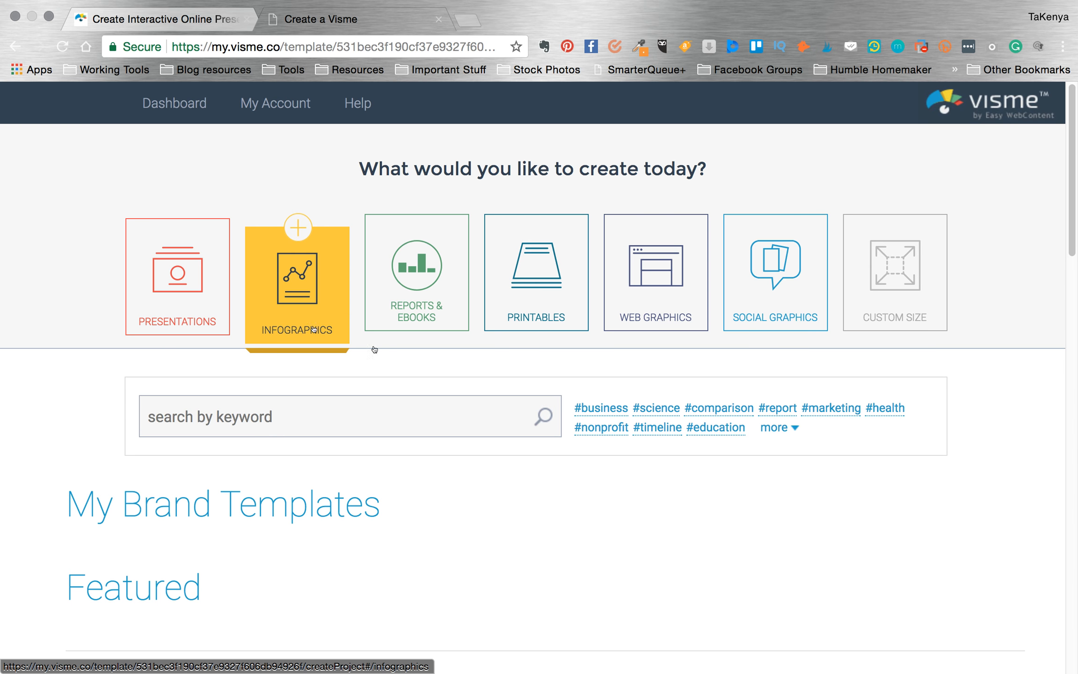
# Step: Open the Infographics category and look through its featured and other infographic templates
pyautogui.scroll(-10, 505, 342)
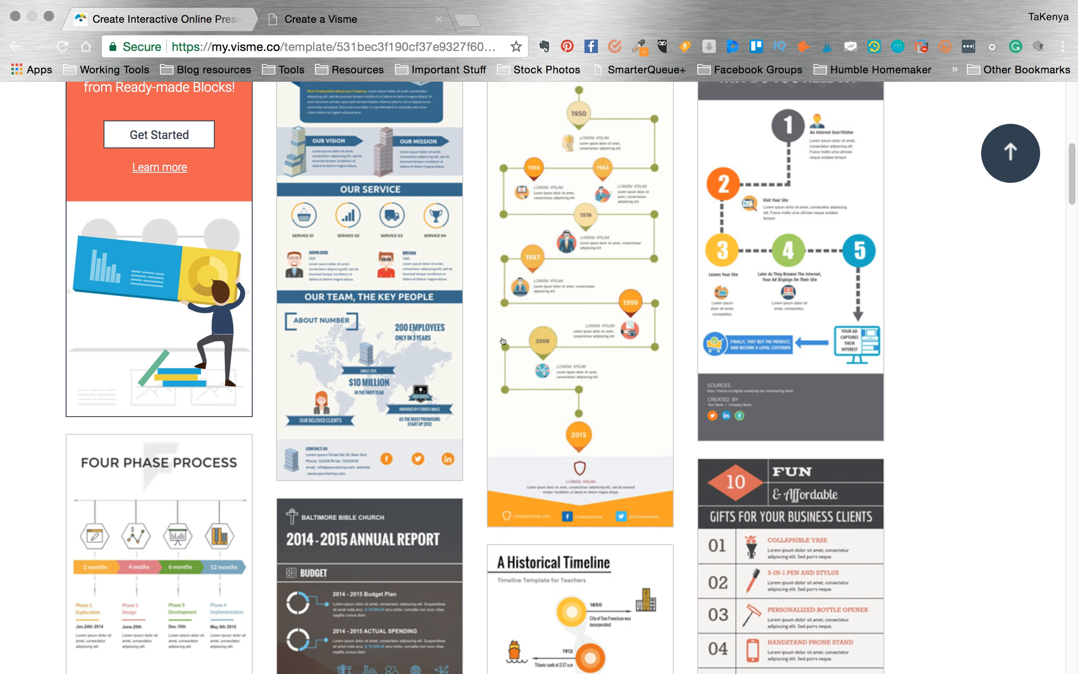
pyautogui.moveTo(503, 341)
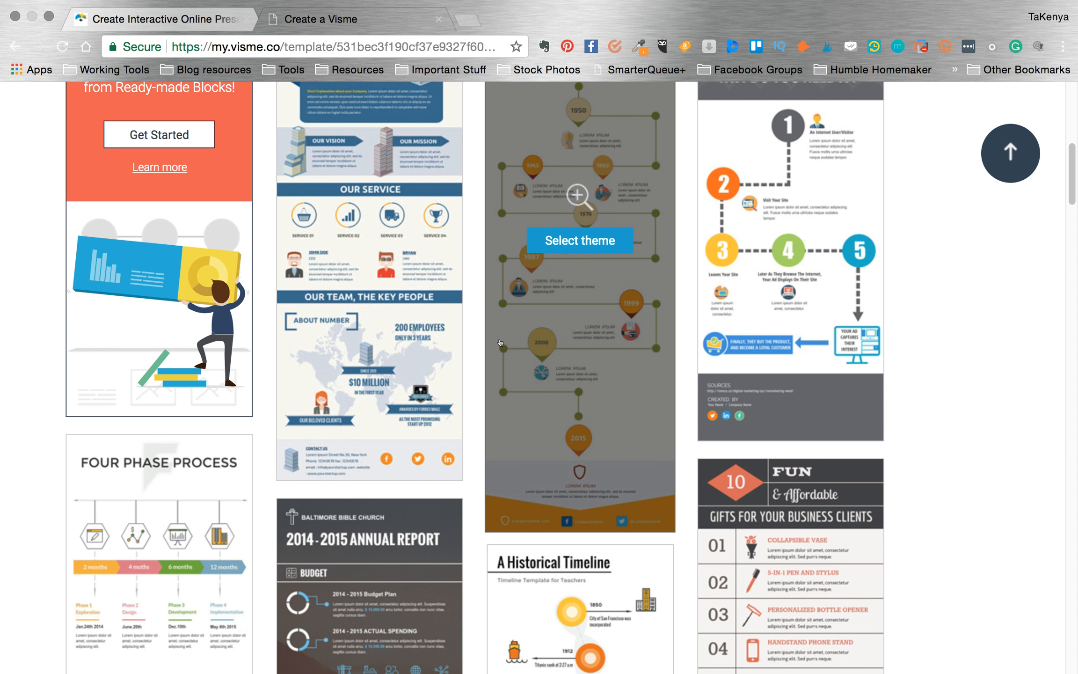
pyautogui.scroll(3, 393, 384)
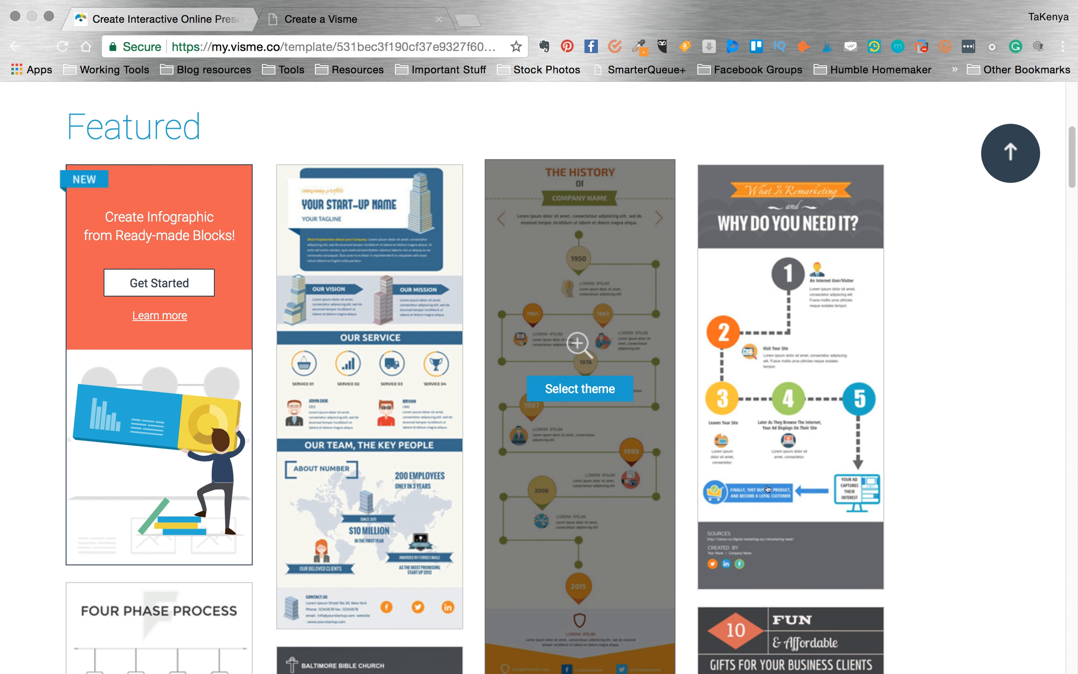
pyautogui.scroll(-4, 819, 525)
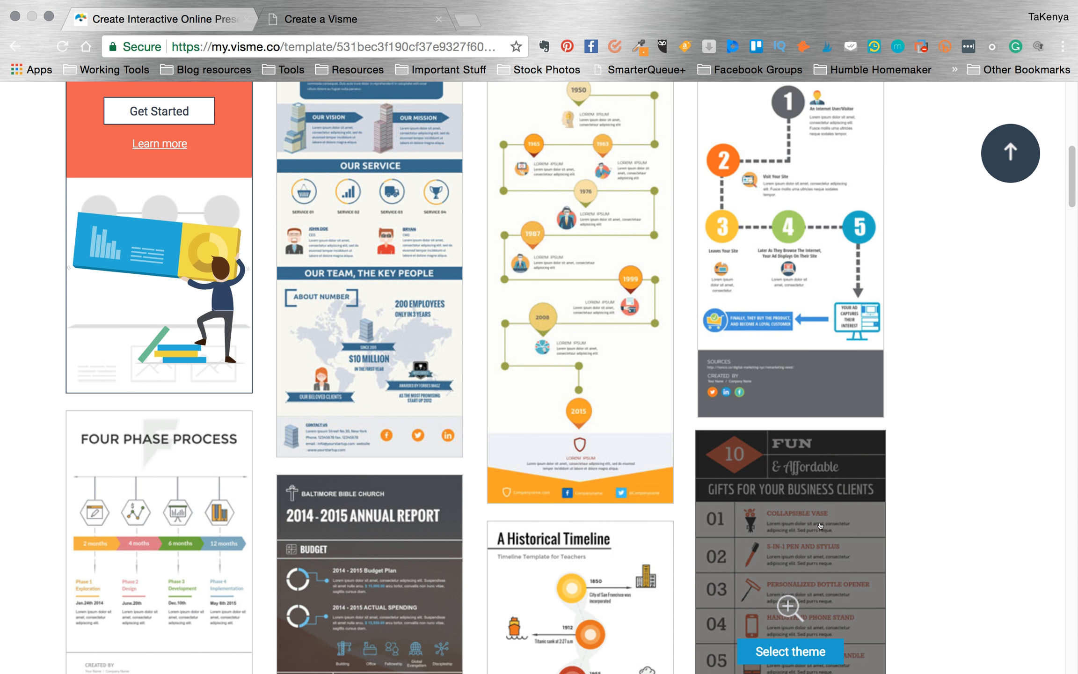
pyautogui.scroll(-20, 819, 525)
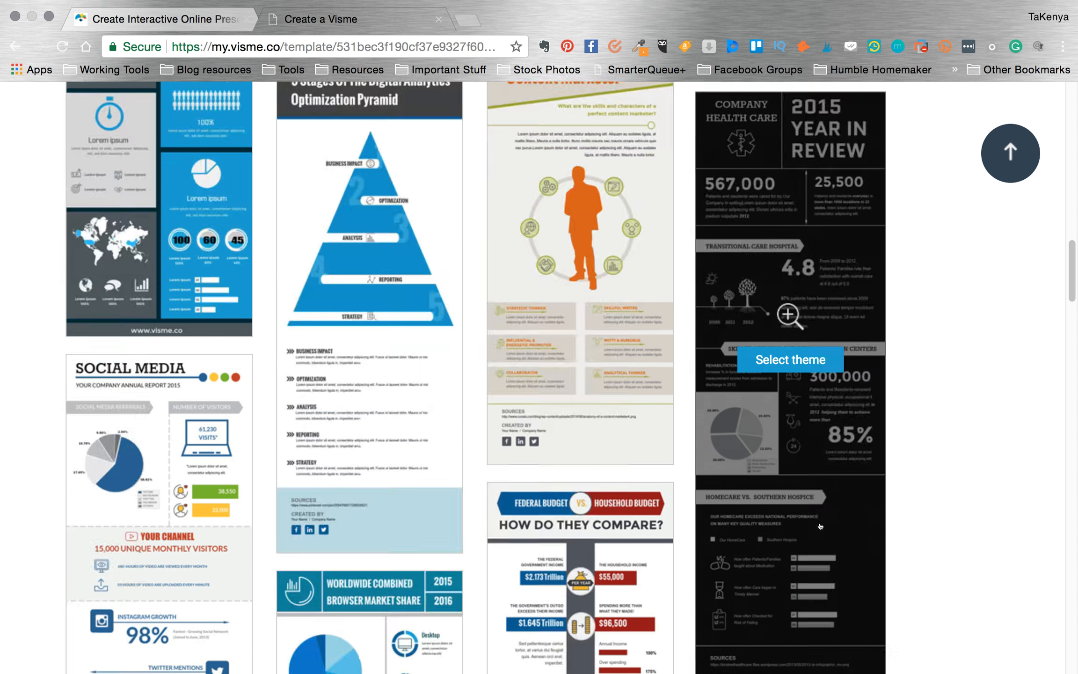
pyautogui.scroll(-20, 820, 525)
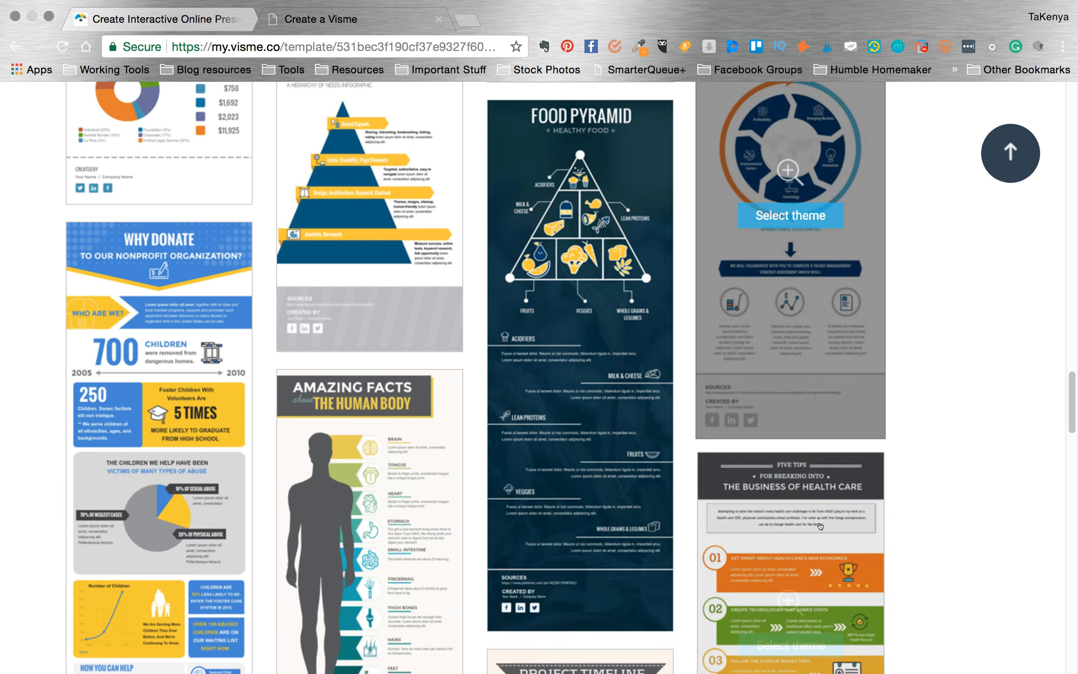
pyautogui.scroll(20, 820, 525)
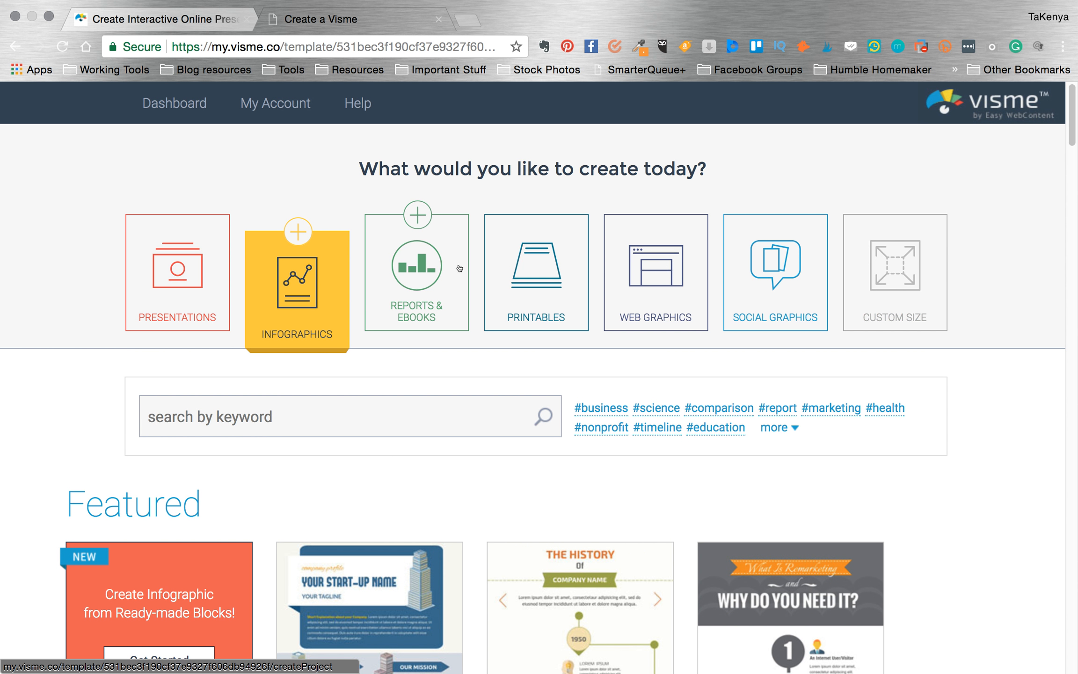
# Step: Open the Printables category and examine its formats and the poster templates
pyautogui.click(528, 308)
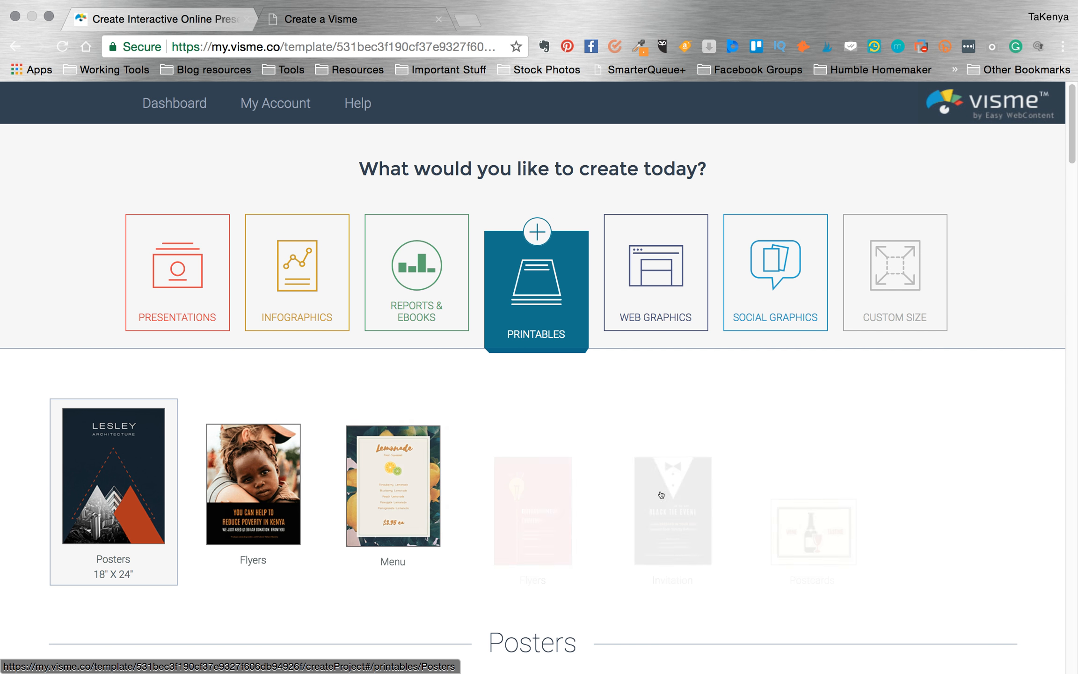
pyautogui.scroll(-3, 727, 509)
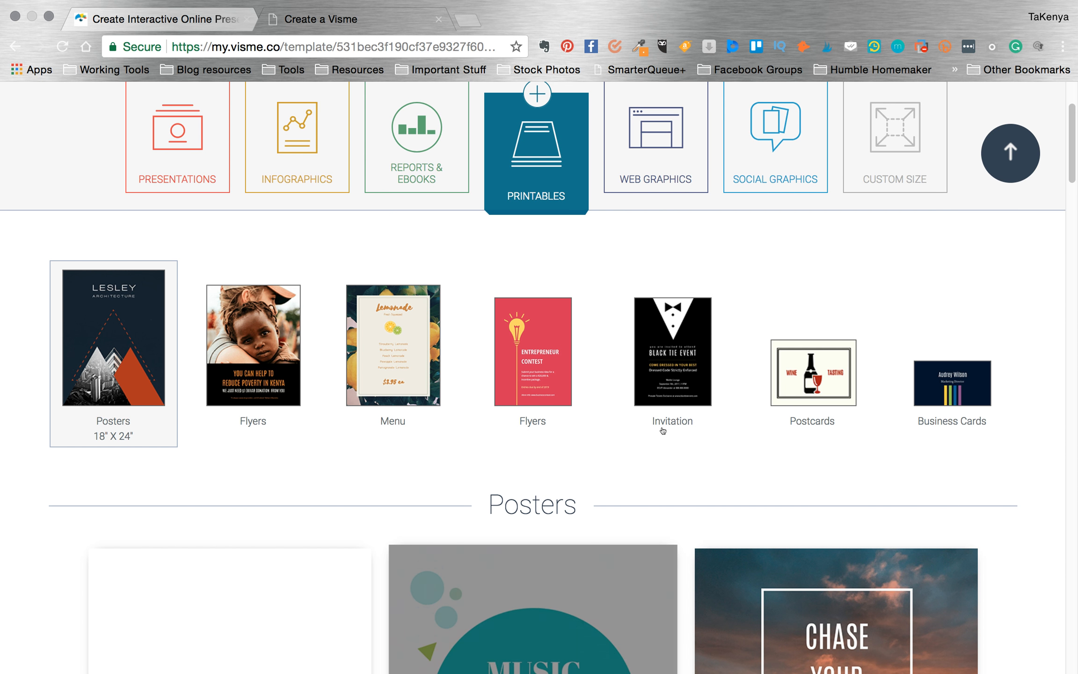
pyautogui.scroll(-3, 664, 453)
pyautogui.scroll(-8, 664, 455)
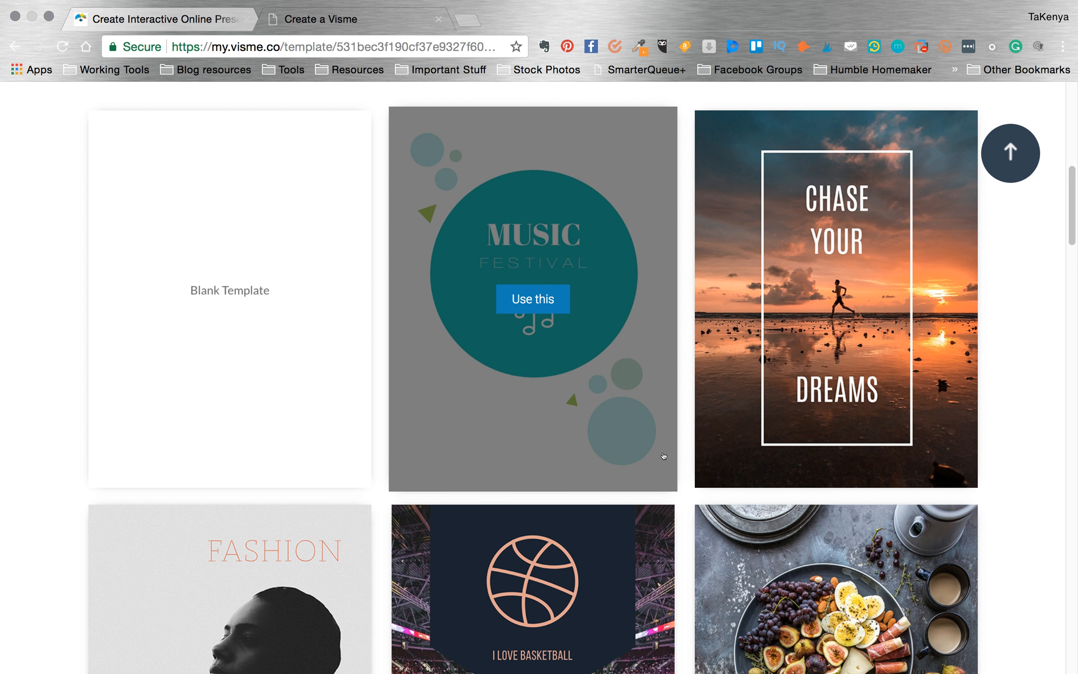
pyautogui.scroll(-4, 663, 455)
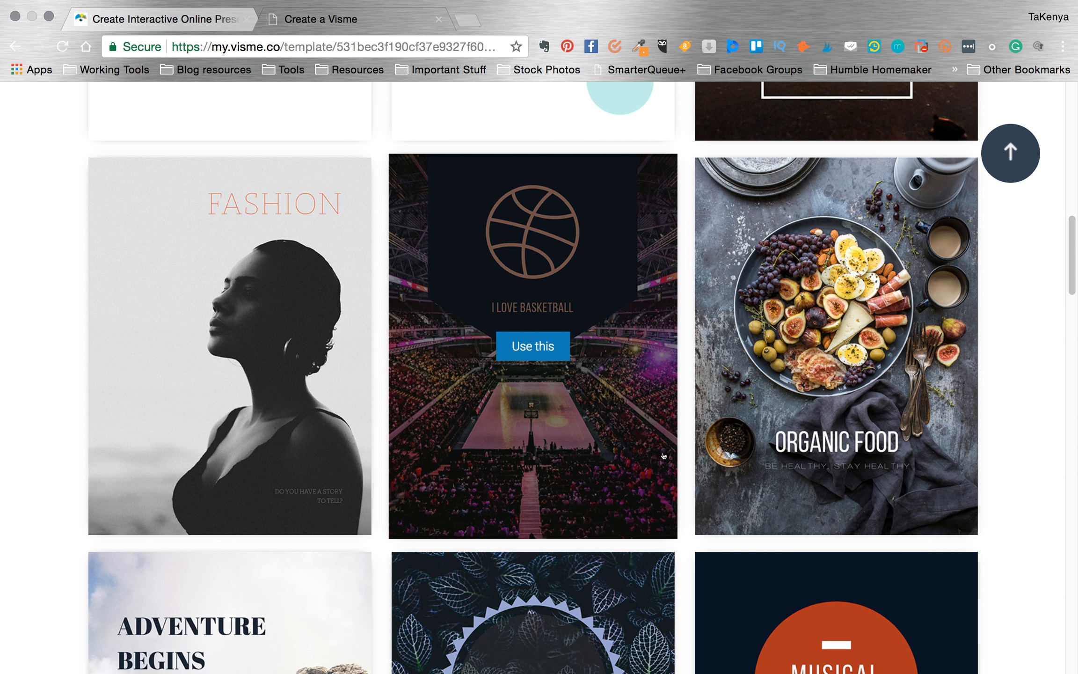
pyautogui.scroll(17, 664, 456)
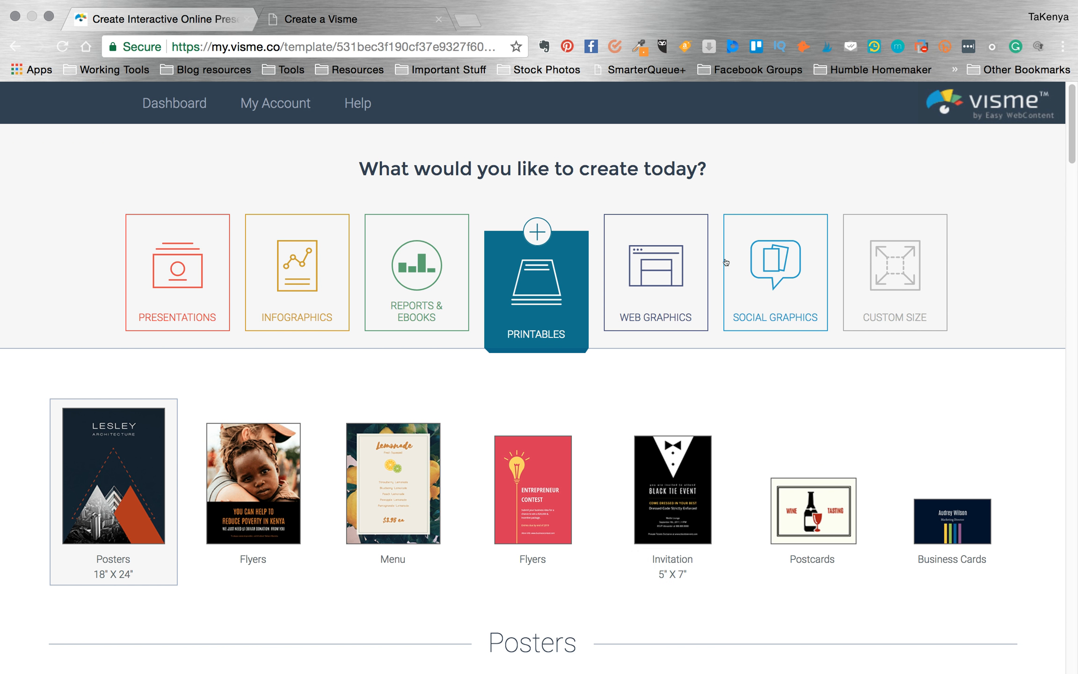
# Step: Open the Web Graphics category and examine its formats and the blog header templates
pyautogui.click(667, 286)
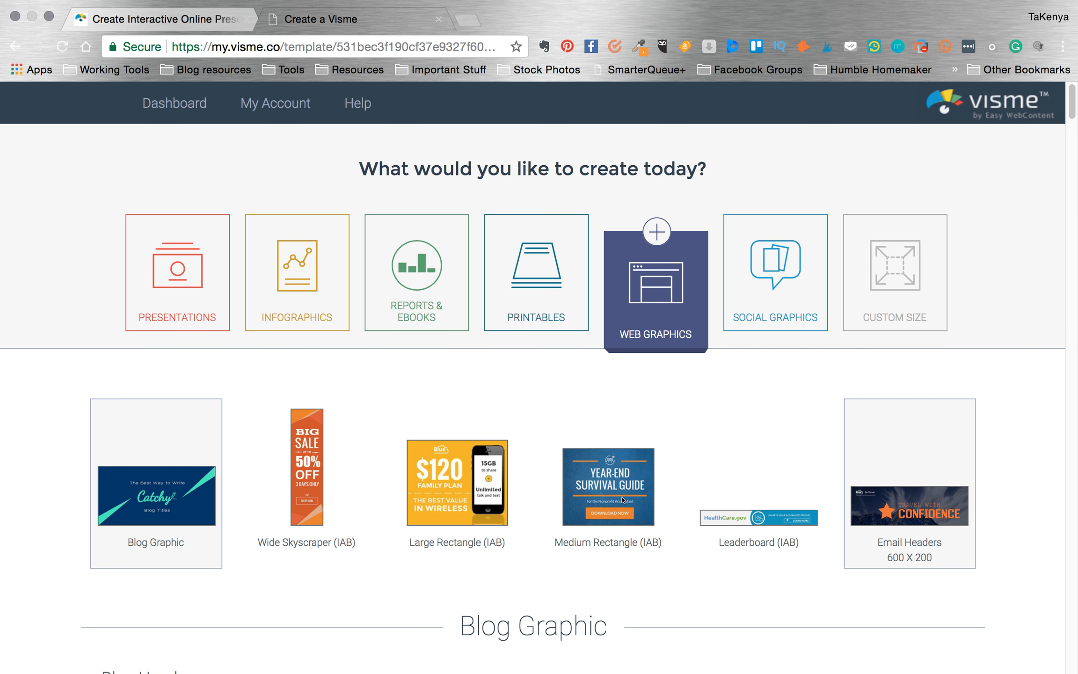
pyautogui.scroll(-7, 640, 568)
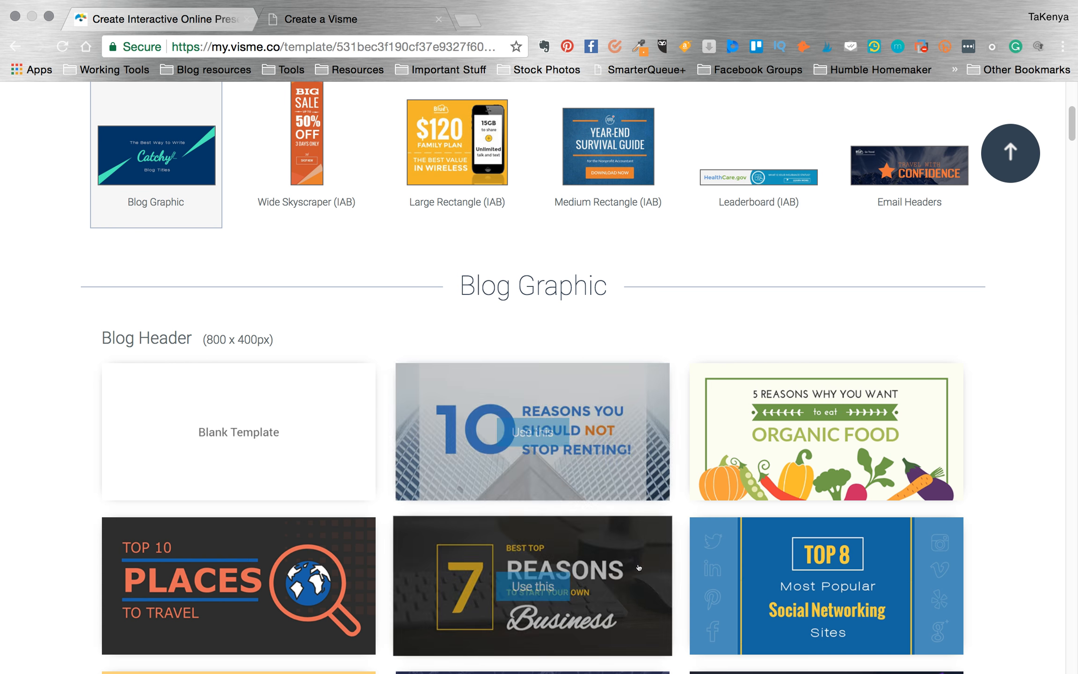
pyautogui.scroll(-10, 638, 567)
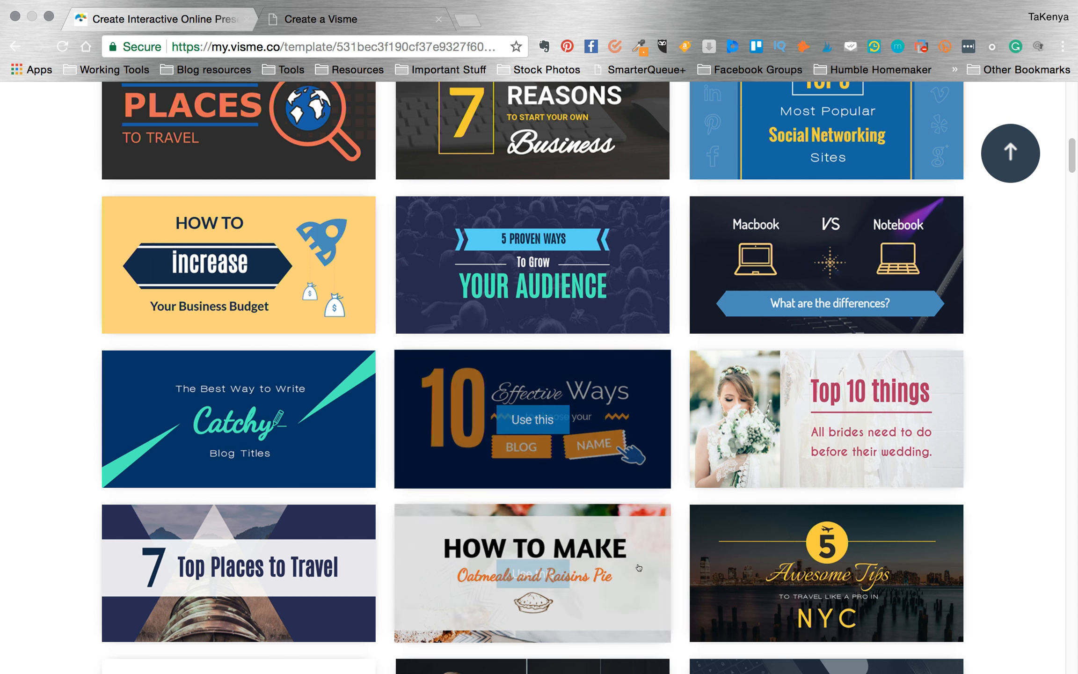
pyautogui.scroll(-6, 638, 567)
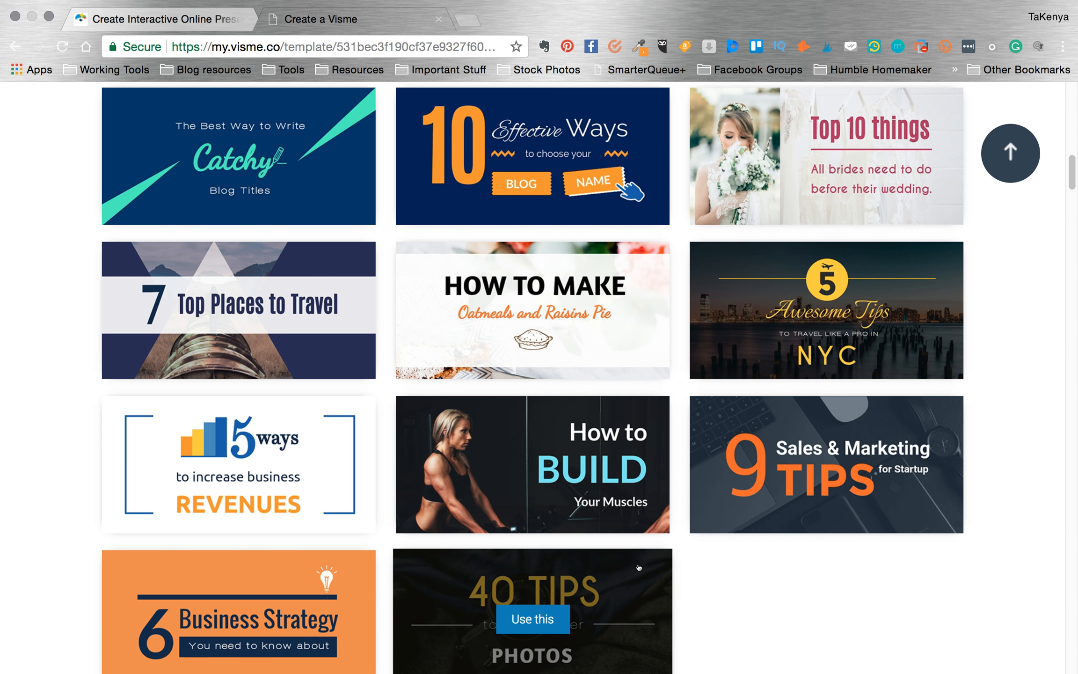
pyautogui.scroll(8, 639, 568)
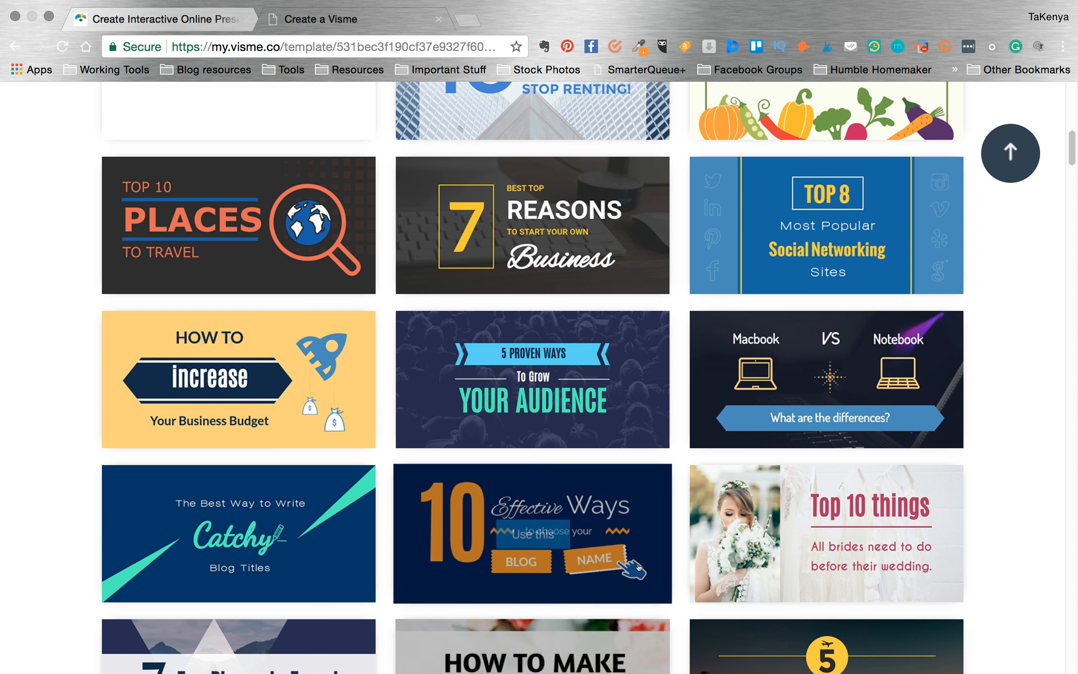
pyautogui.scroll(13, 638, 567)
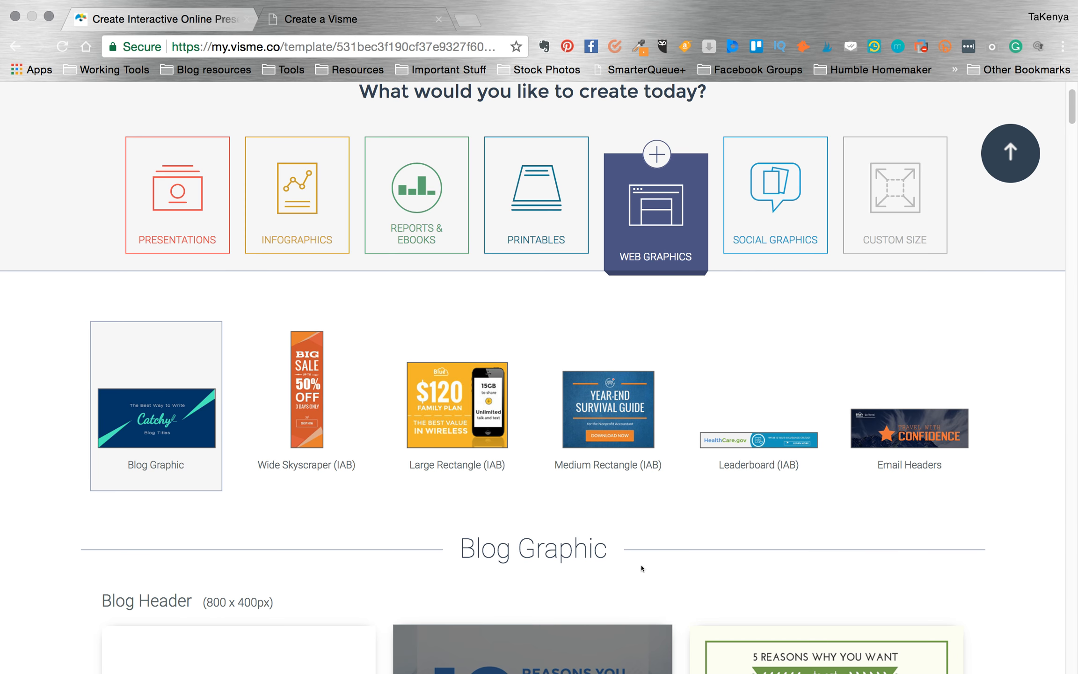
# Step: Open the Social Graphics category and look through the Facebook, Twitter, Google+, YouTube and LinkedIn formats
pyautogui.scroll(2, 724, 484)
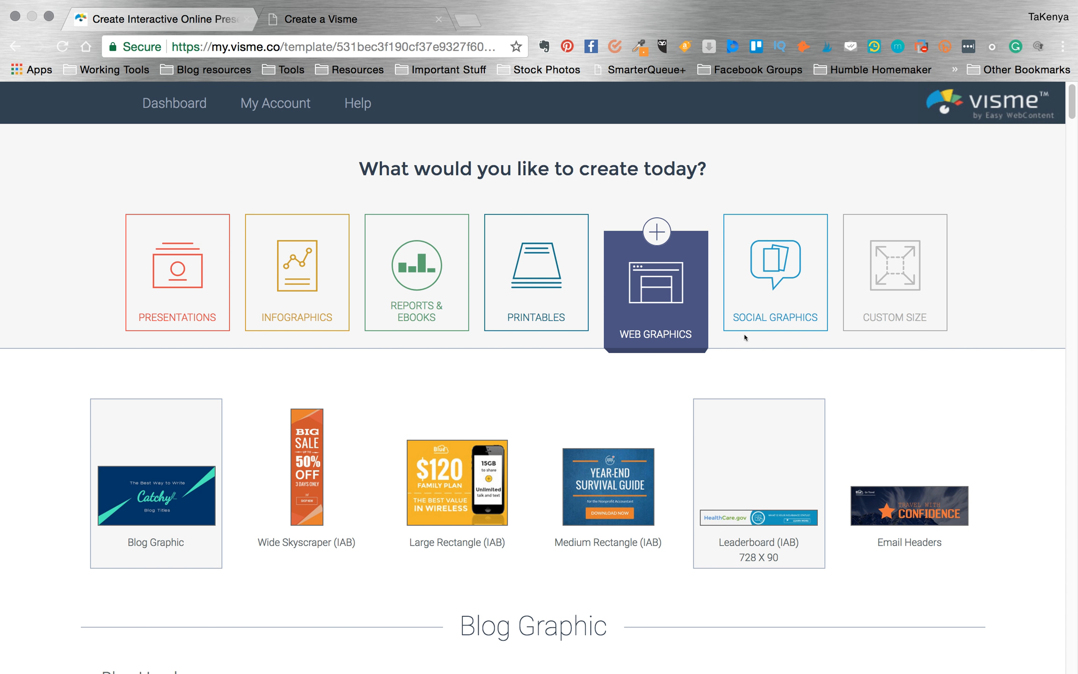
pyautogui.click(781, 290)
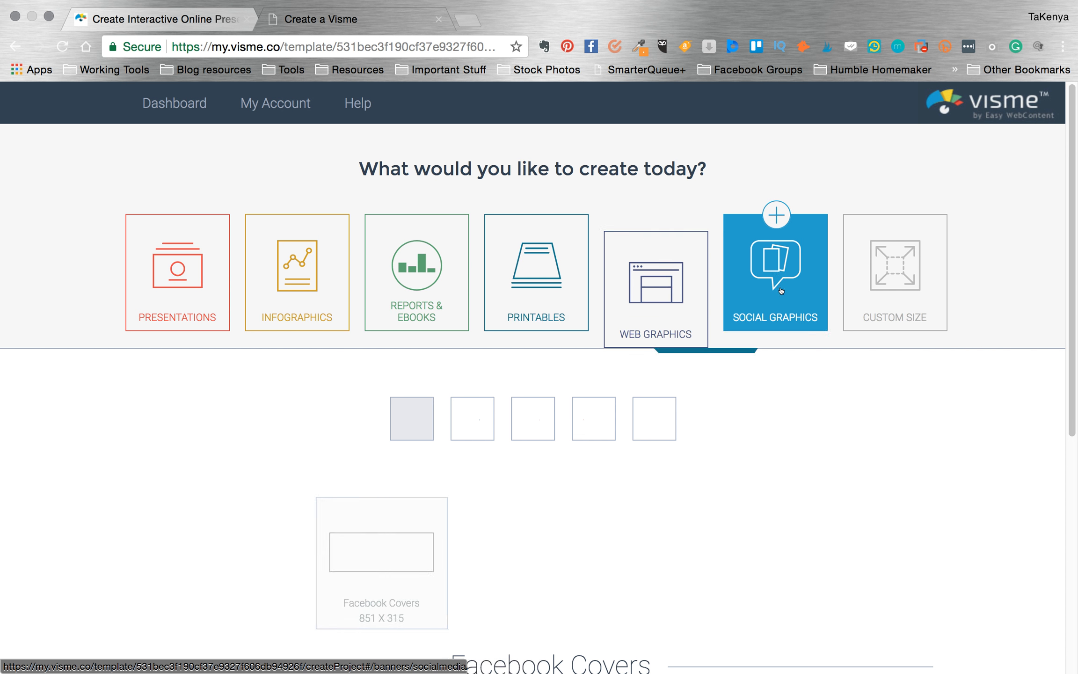
pyautogui.scroll(-4, 867, 543)
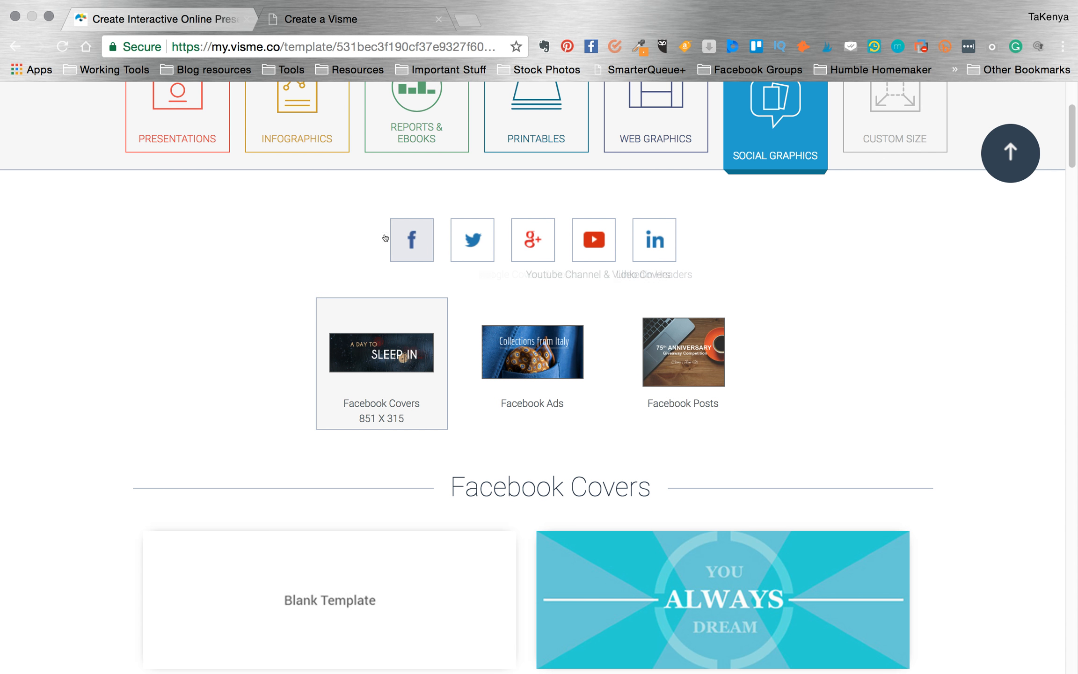
pyautogui.click(469, 242)
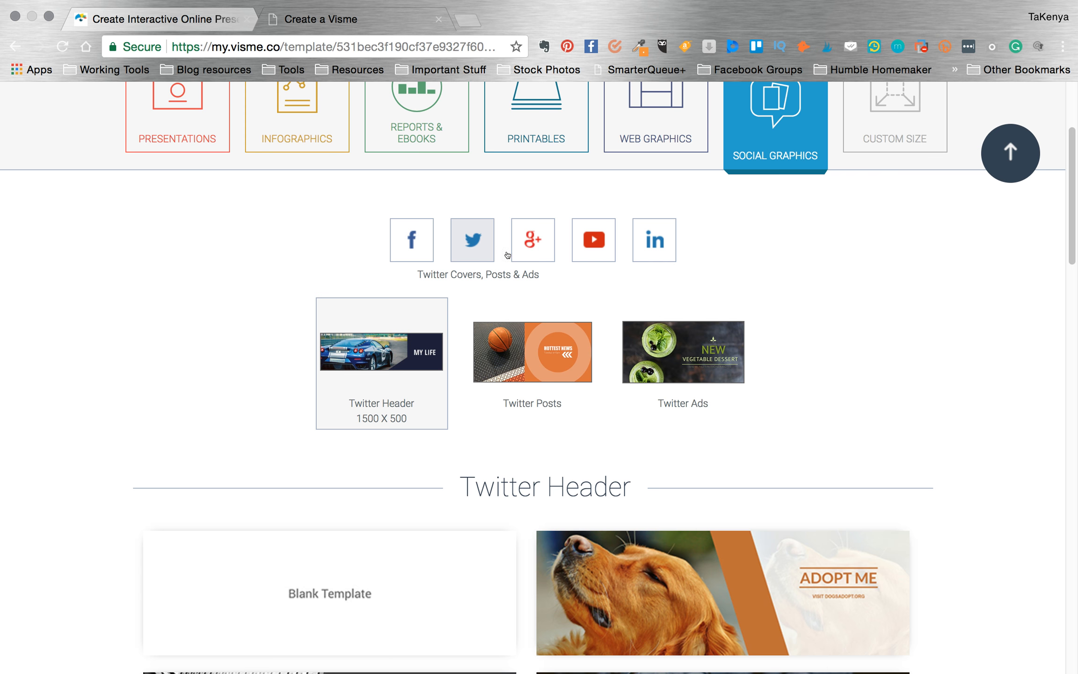
pyautogui.click(532, 244)
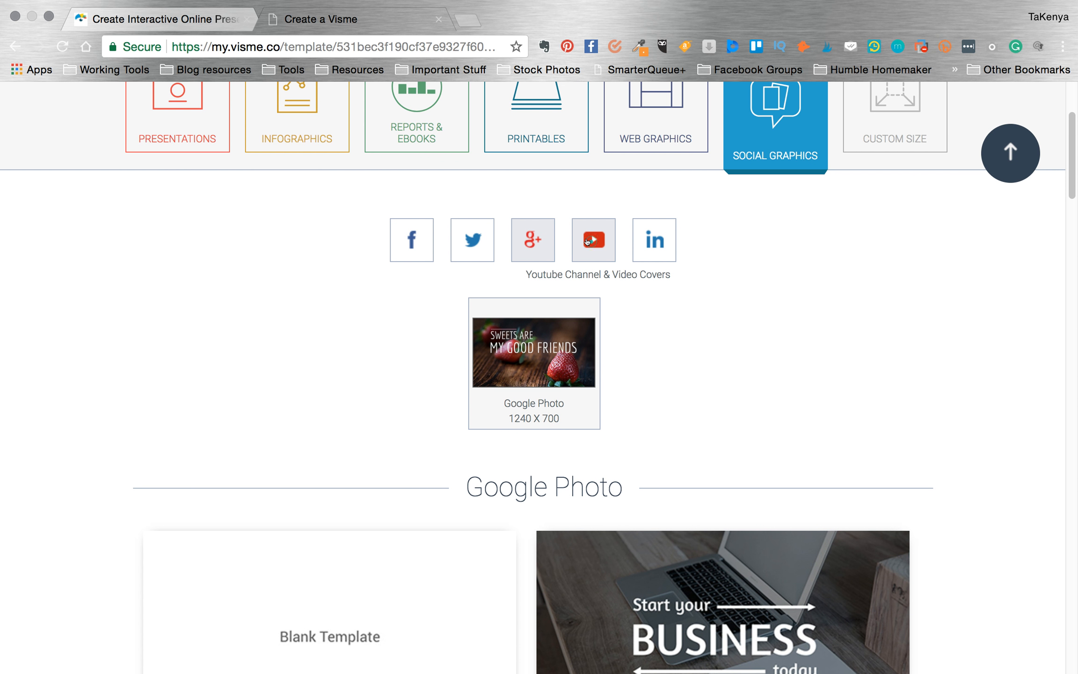
pyautogui.click(588, 241)
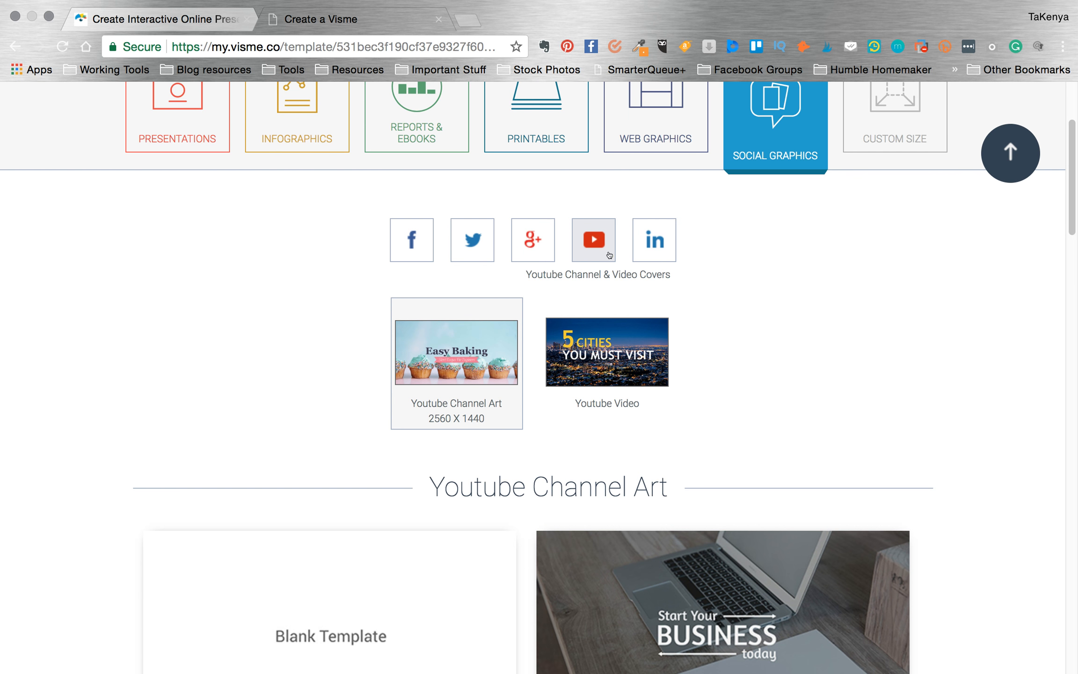
pyautogui.click(646, 248)
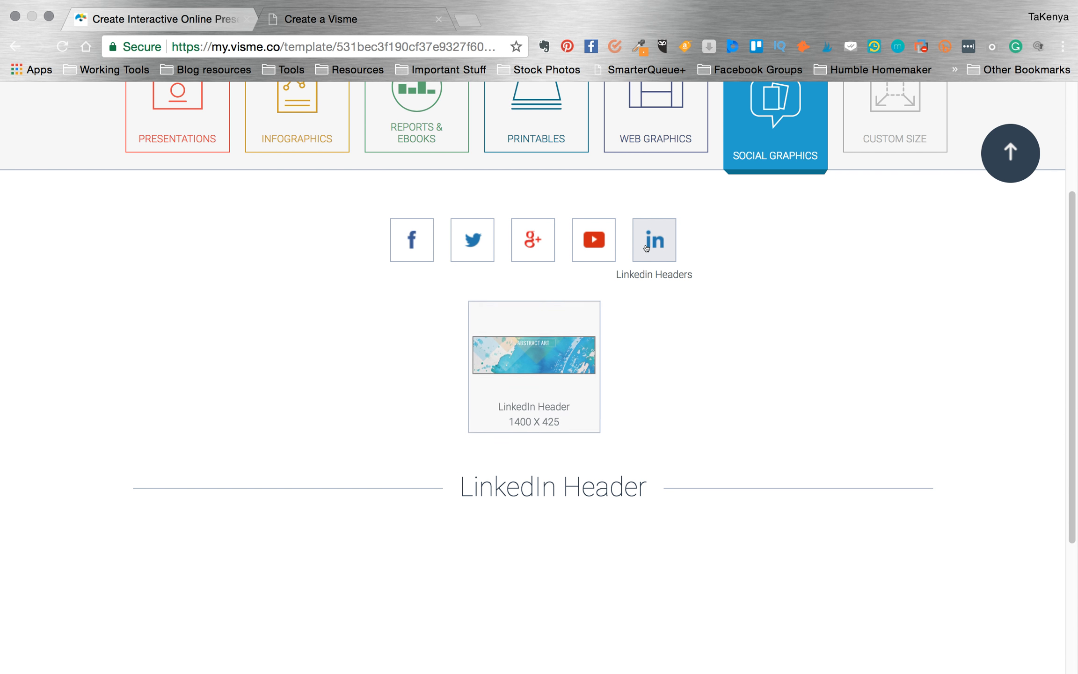
# Step: Examine the LinkedIn Header templates from the blank design through the business, education and lifestyle designs
pyautogui.scroll(-7, 822, 409)
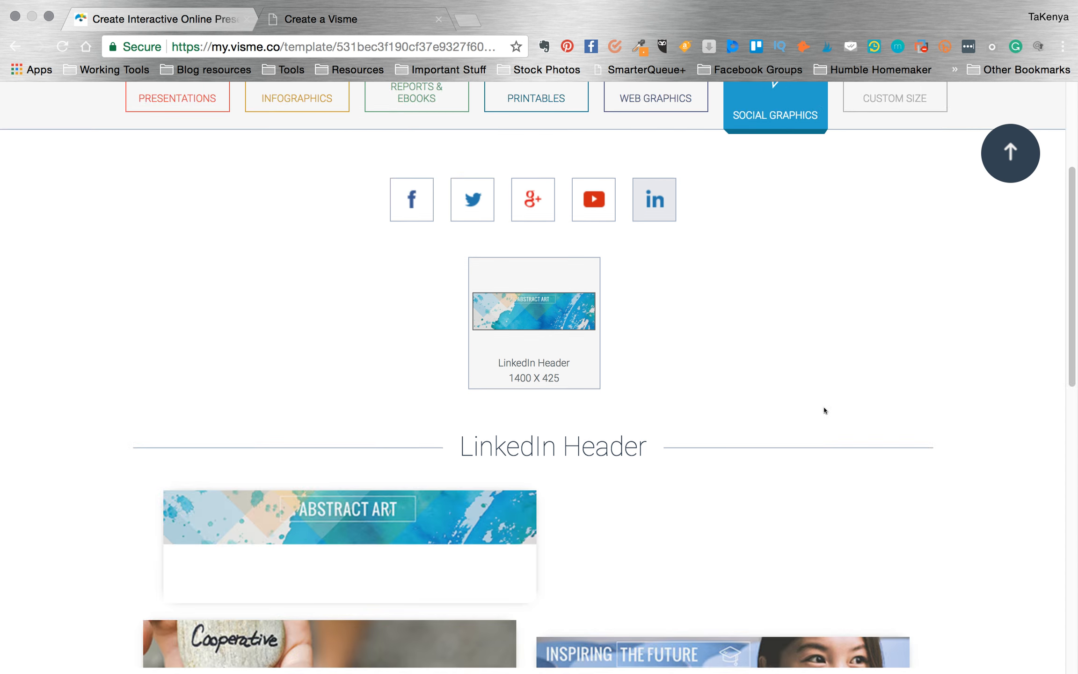
pyautogui.scroll(-2, 822, 409)
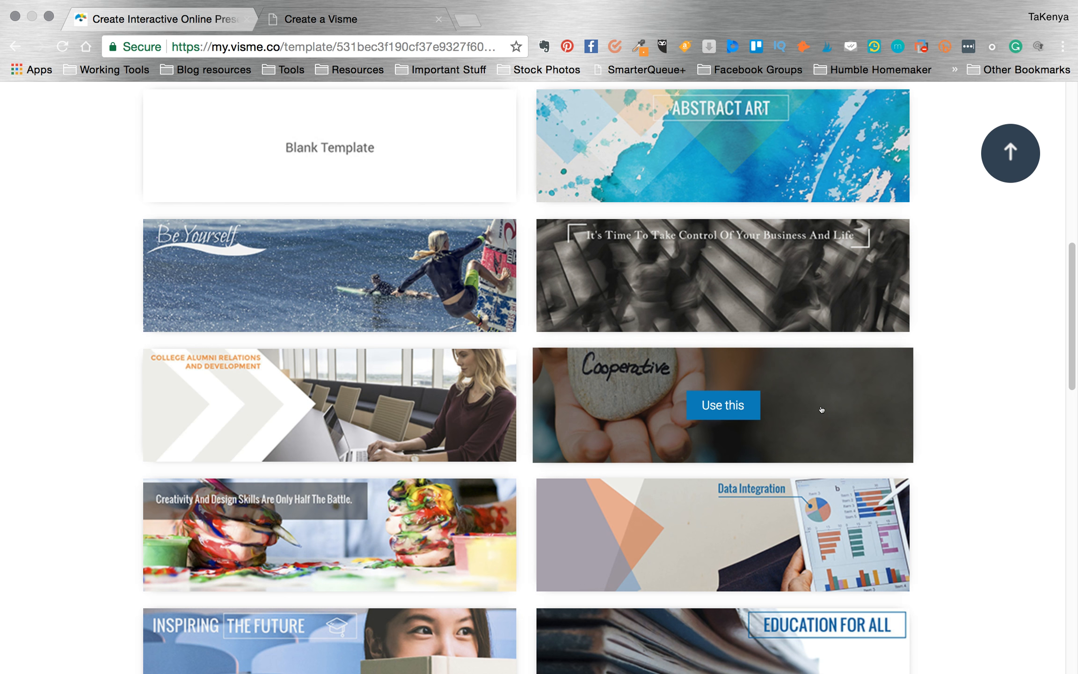
pyautogui.scroll(-9, 822, 410)
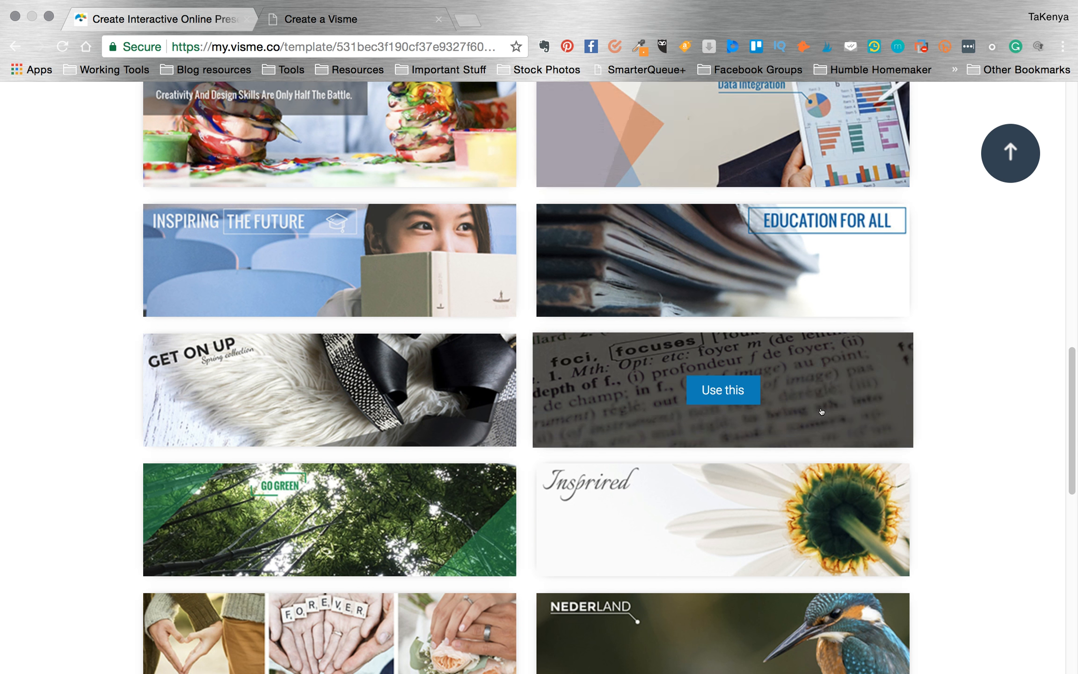
pyautogui.scroll(-7, 822, 410)
pyautogui.scroll(-3, 821, 412)
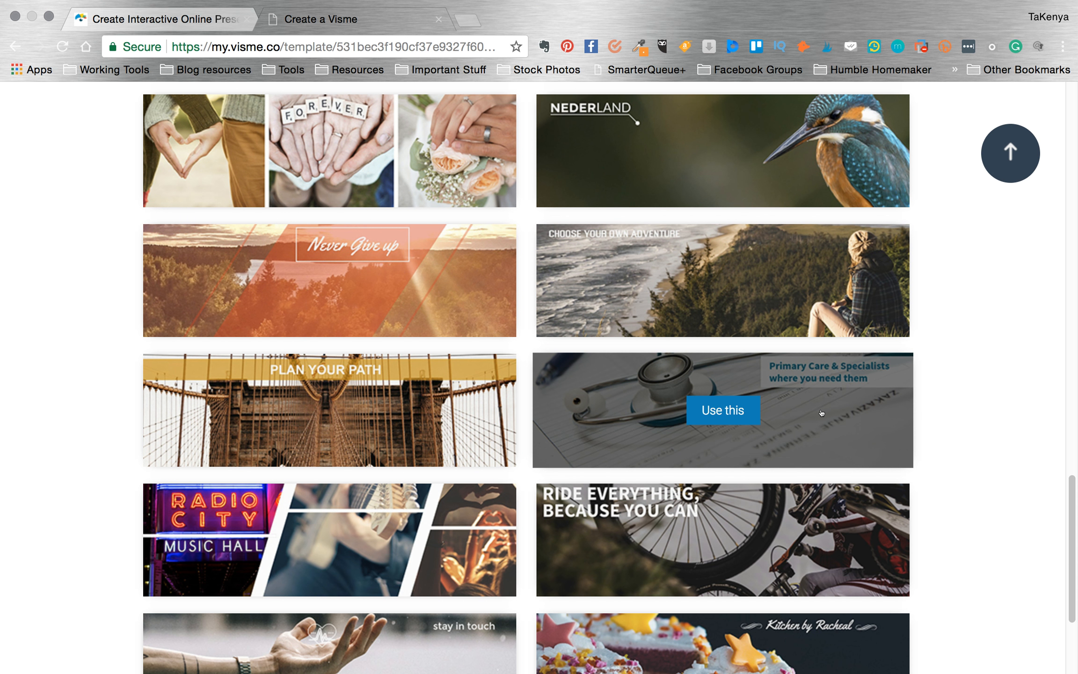
pyautogui.scroll(-4, 822, 413)
pyautogui.scroll(2, 824, 413)
pyautogui.scroll(20, 824, 413)
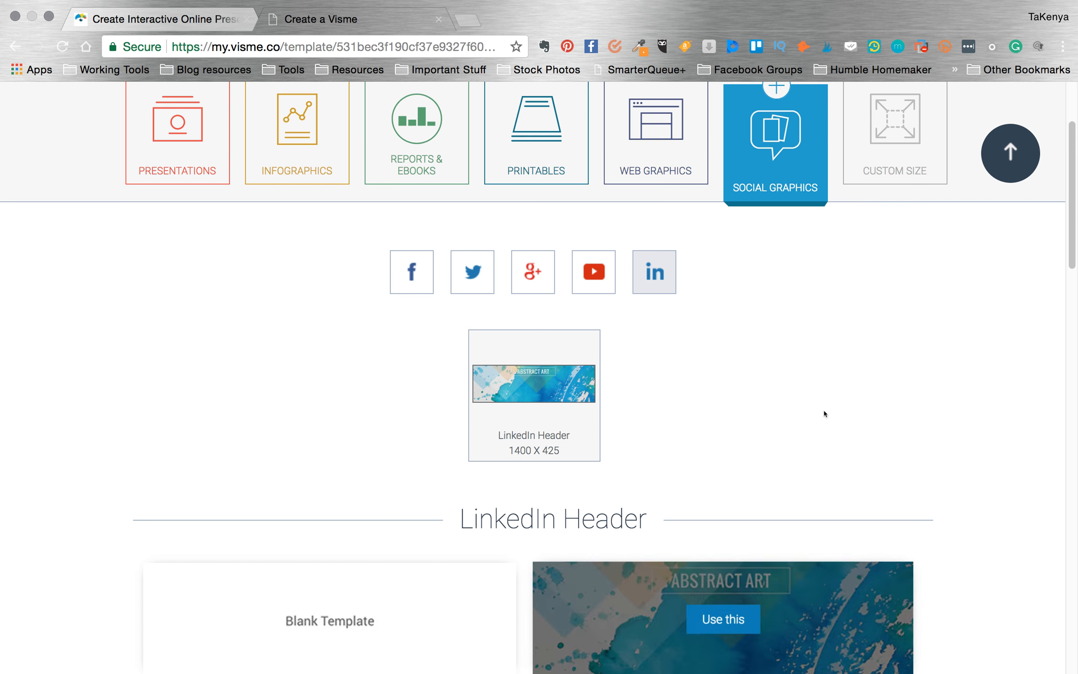
pyautogui.scroll(3, 824, 413)
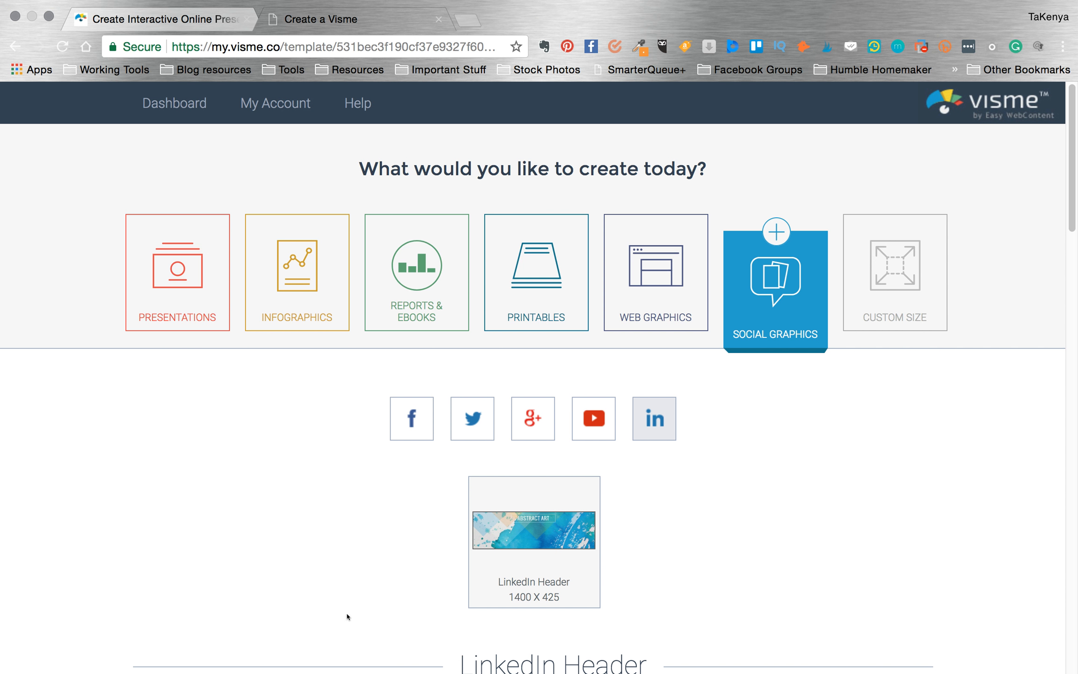
# Step: Return to the Presentations category and create a project from the Social Media Report template
pyautogui.click(186, 296)
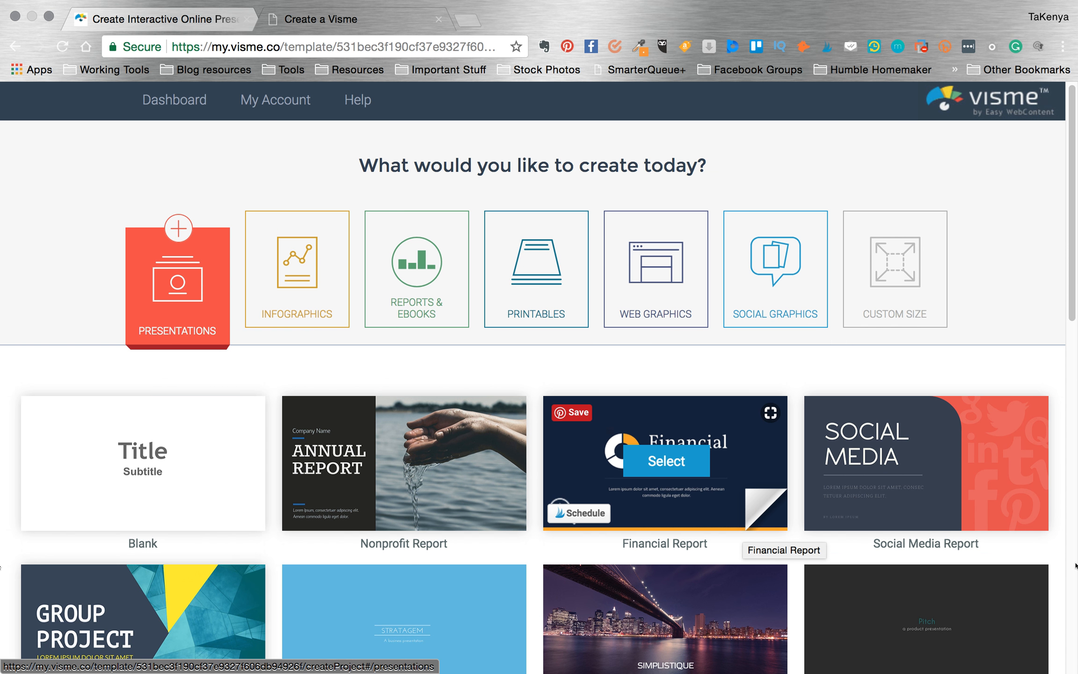
pyautogui.scroll(-5, 990, 535)
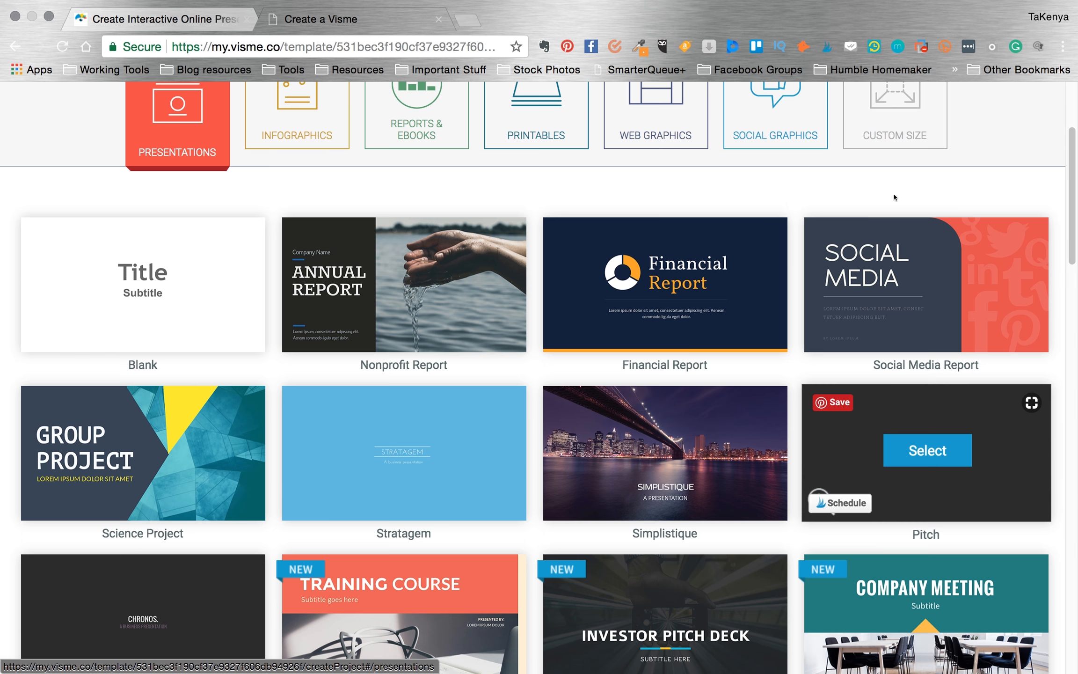
pyautogui.scroll(-1, 894, 197)
pyautogui.scroll(-1, 934, 276)
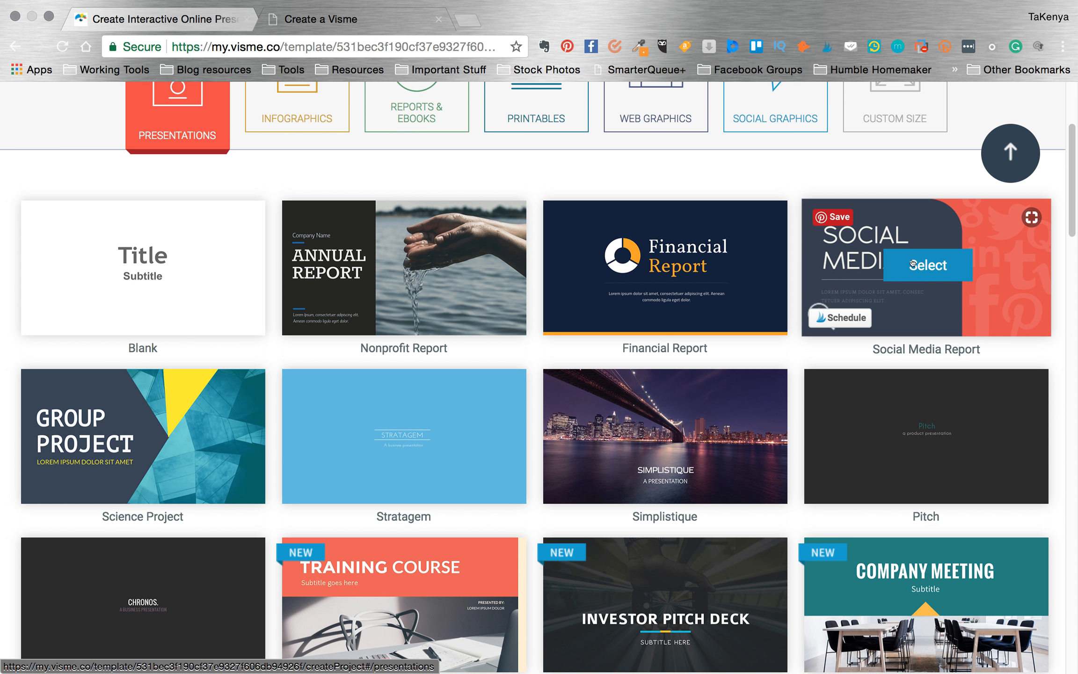
pyautogui.click(914, 264)
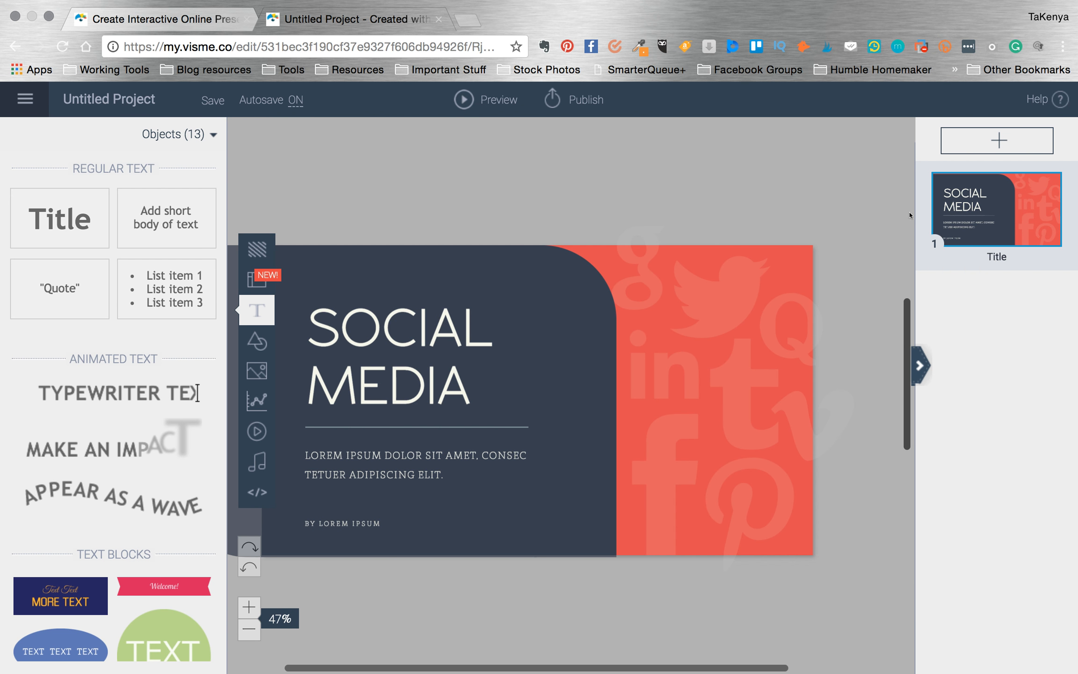
# Step: Replace the word MEDIA in the slide's main title with STATS in capitals
pyautogui.moveTo(1014, 210)
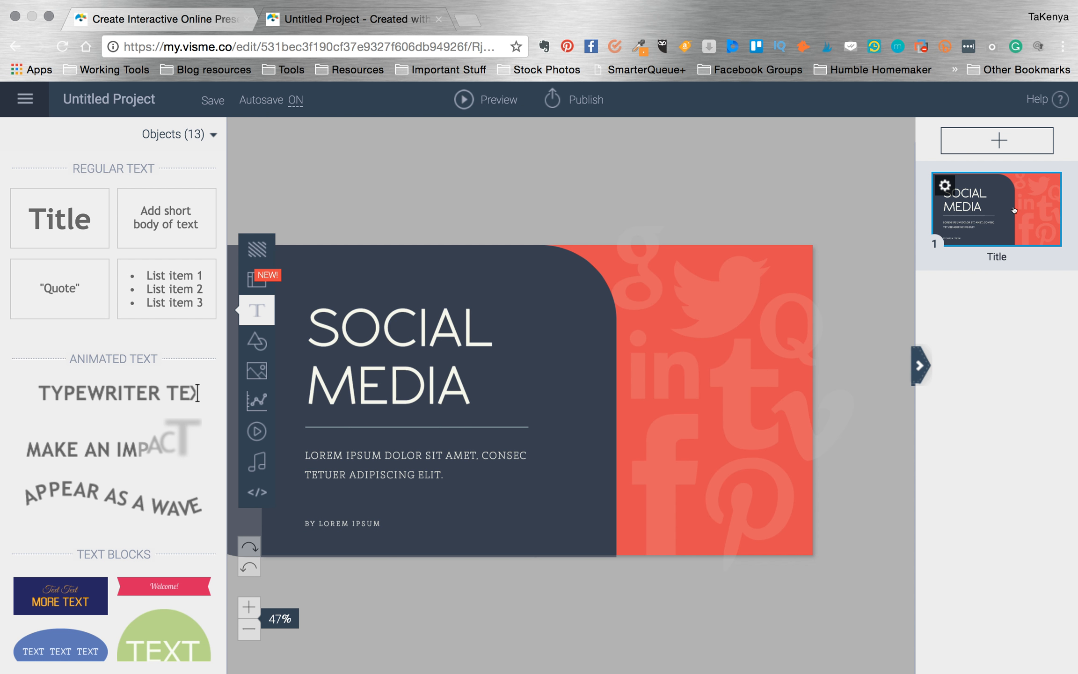
pyautogui.click(402, 367)
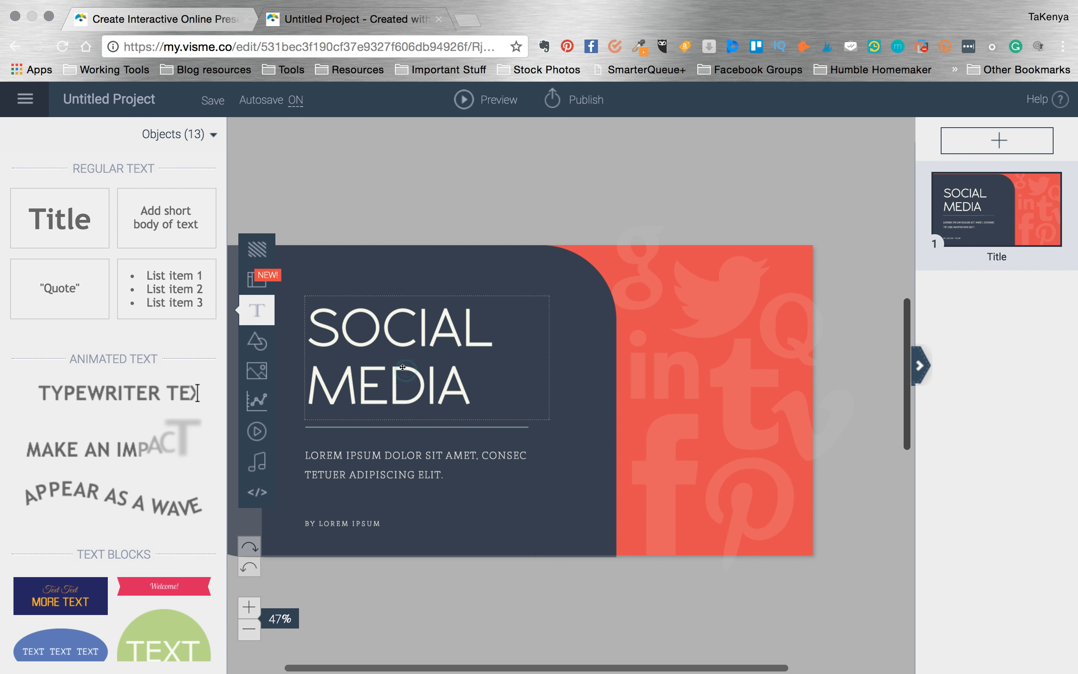
pyautogui.doubleClick(407, 331)
pyautogui.doubleClick(407, 331)
pyautogui.click(474, 380)
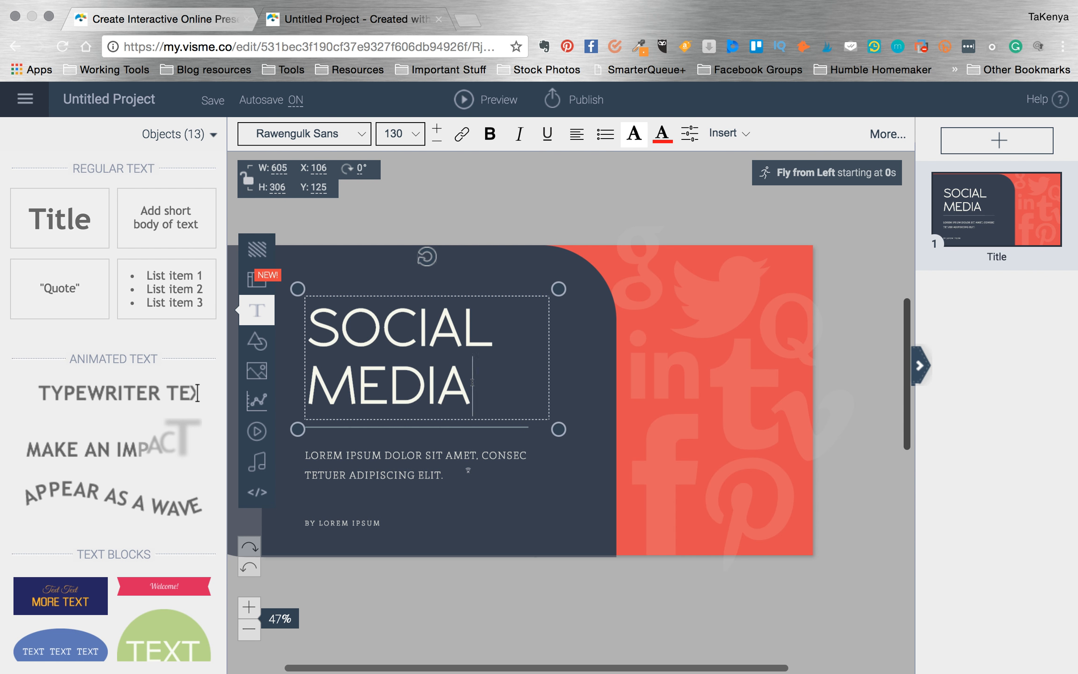
pyautogui.tripleClick(472, 382)
pyautogui.click(473, 385)
pyautogui.moveTo(313, 381); pyautogui.dragTo(403, 382)
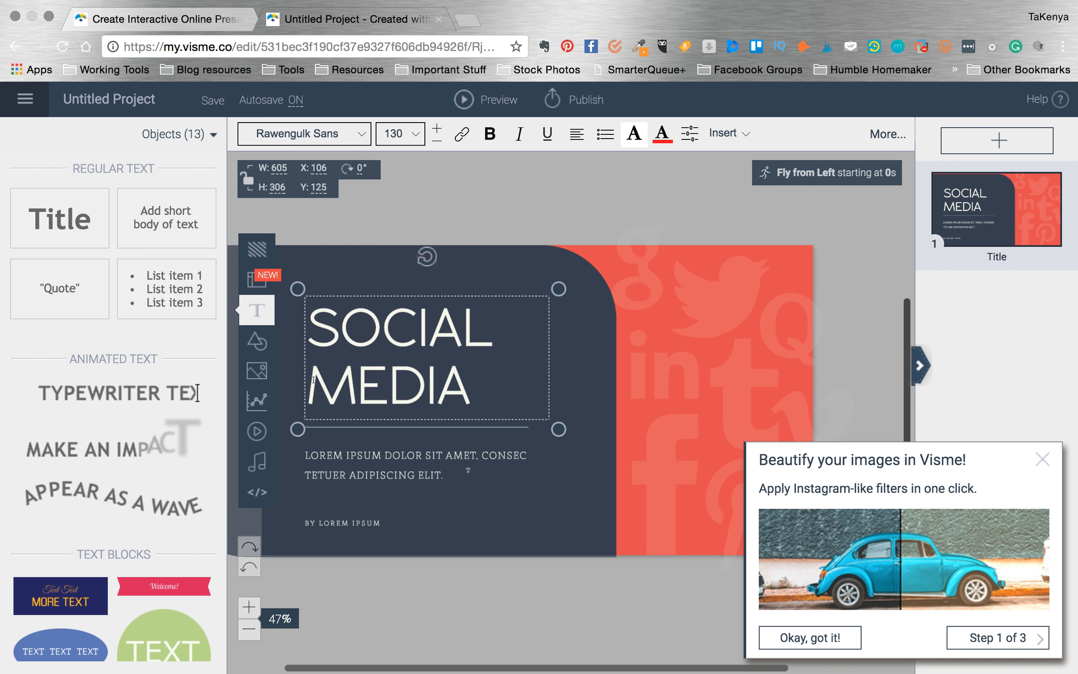
pyautogui.doubleClick(448, 391)
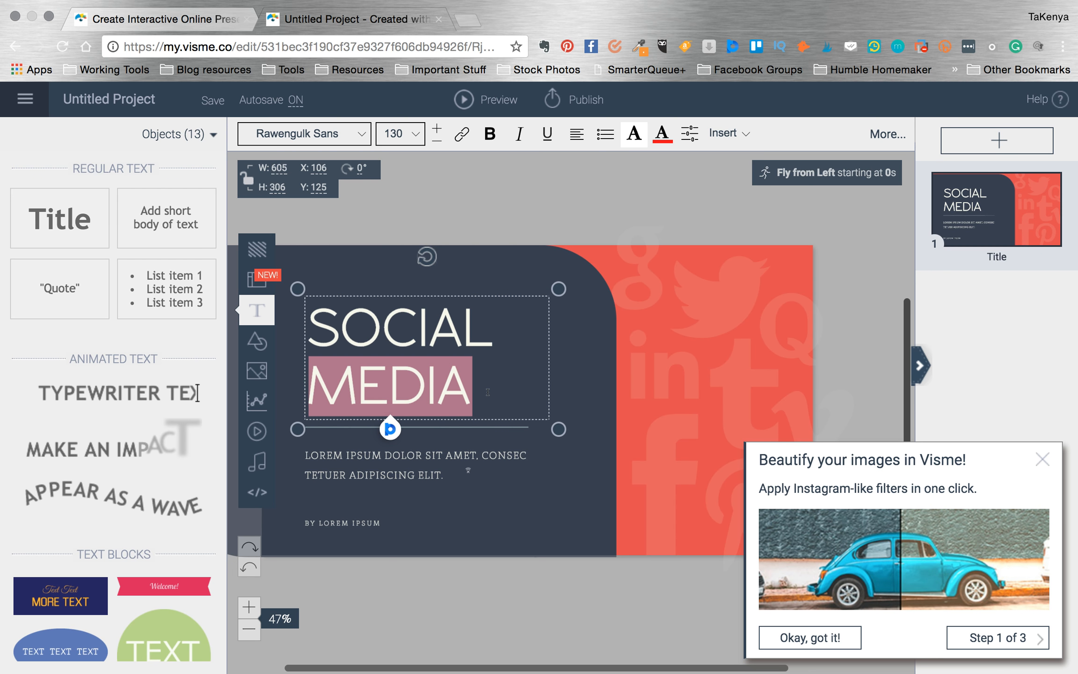
pyautogui.write('stats')
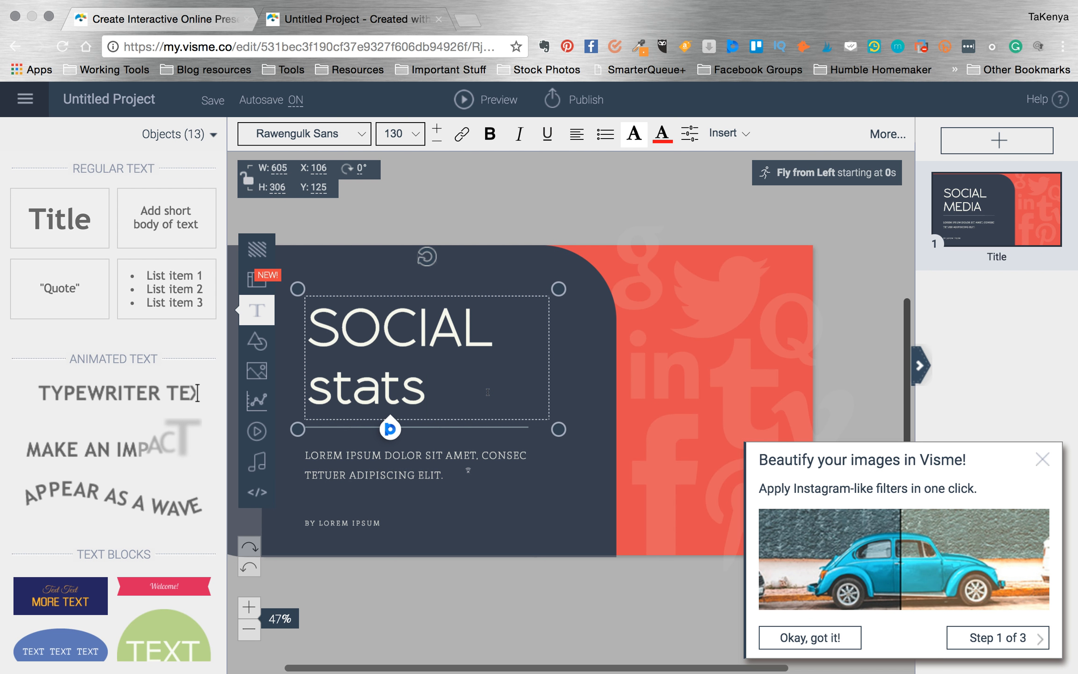
pyautogui.press('BackSpace')
pyautogui.press('BackSpace')
pyautogui.press('BackSpace')
pyautogui.press('BackSpace')
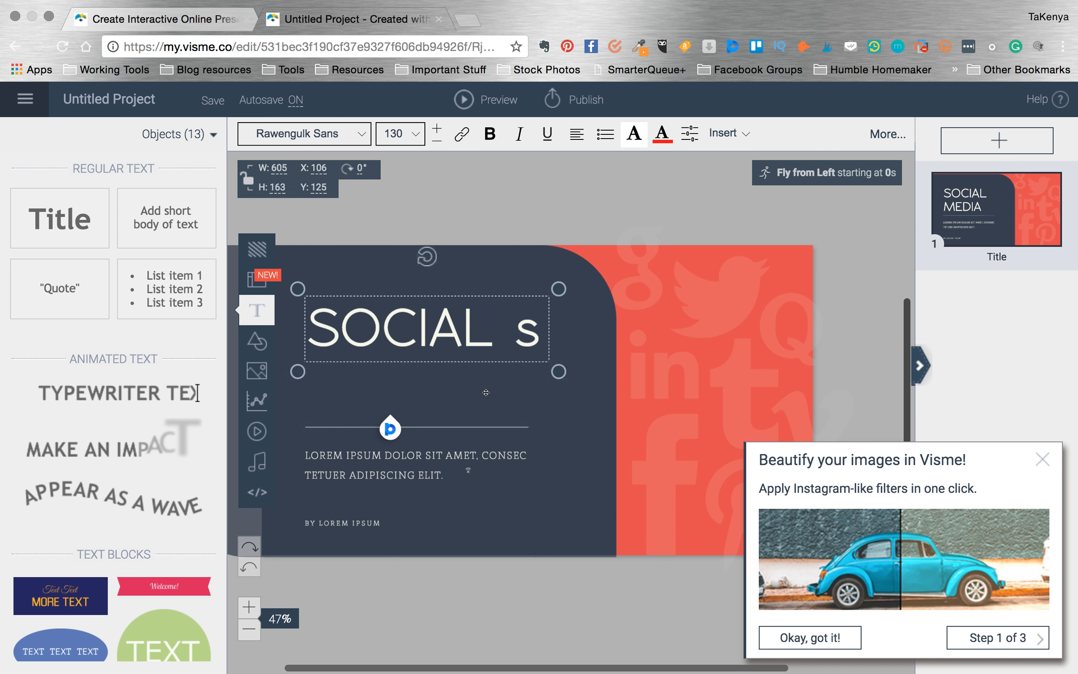
pyautogui.press('BackSpace')
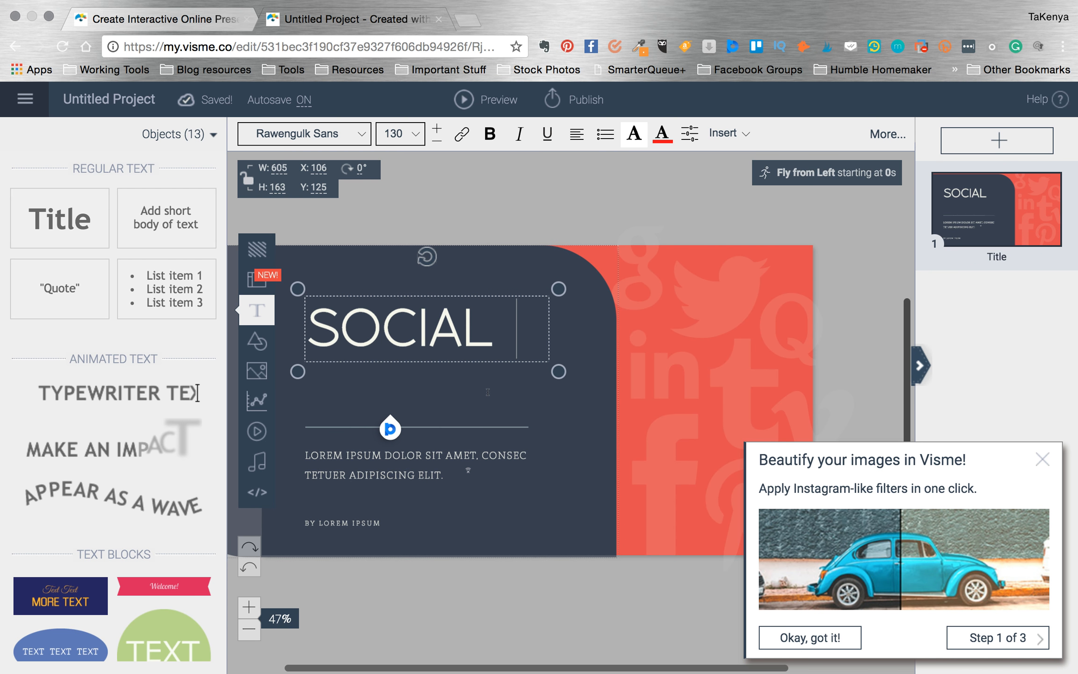
pyautogui.write('DT')
pyautogui.press('BackSpace')
pyautogui.press('BackSpace')
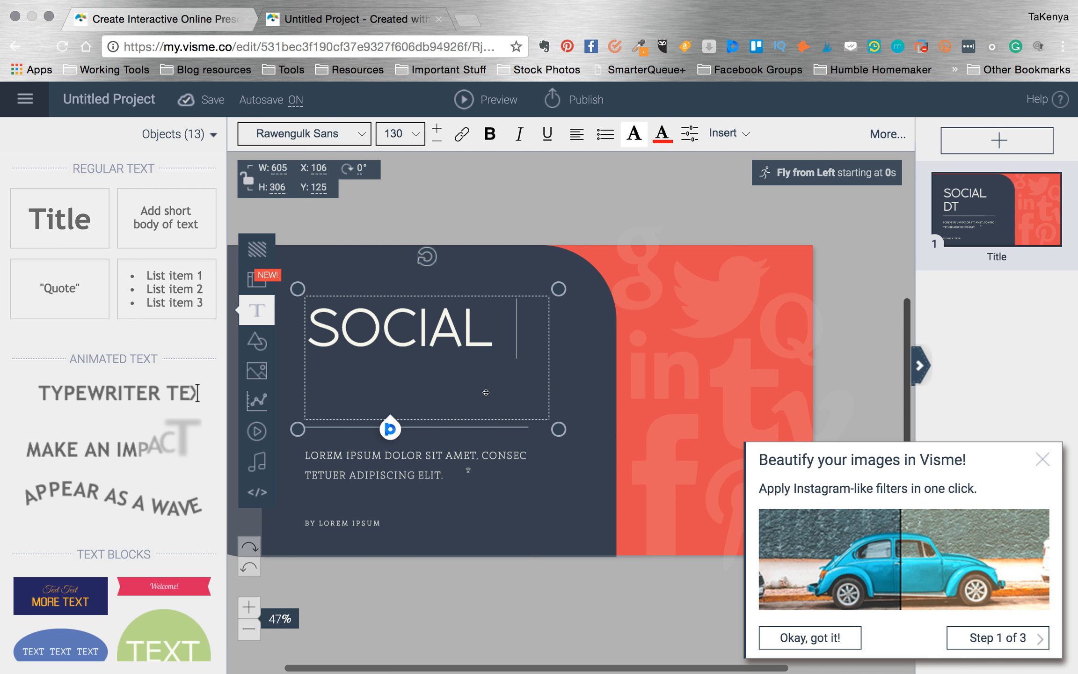
pyautogui.write('STATS')
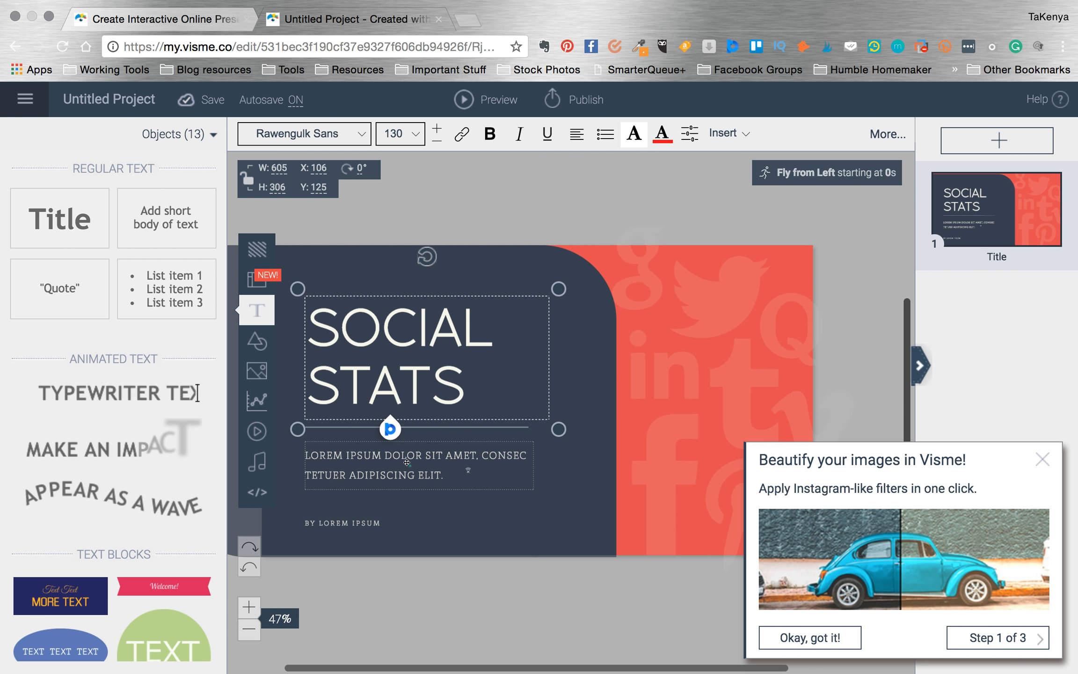
# Step: Replace the placeholder subtitle below the title's divider line with "JANUARY 2018 SOCIAL REPORTING" and deselect it
pyautogui.doubleClick(369, 447)
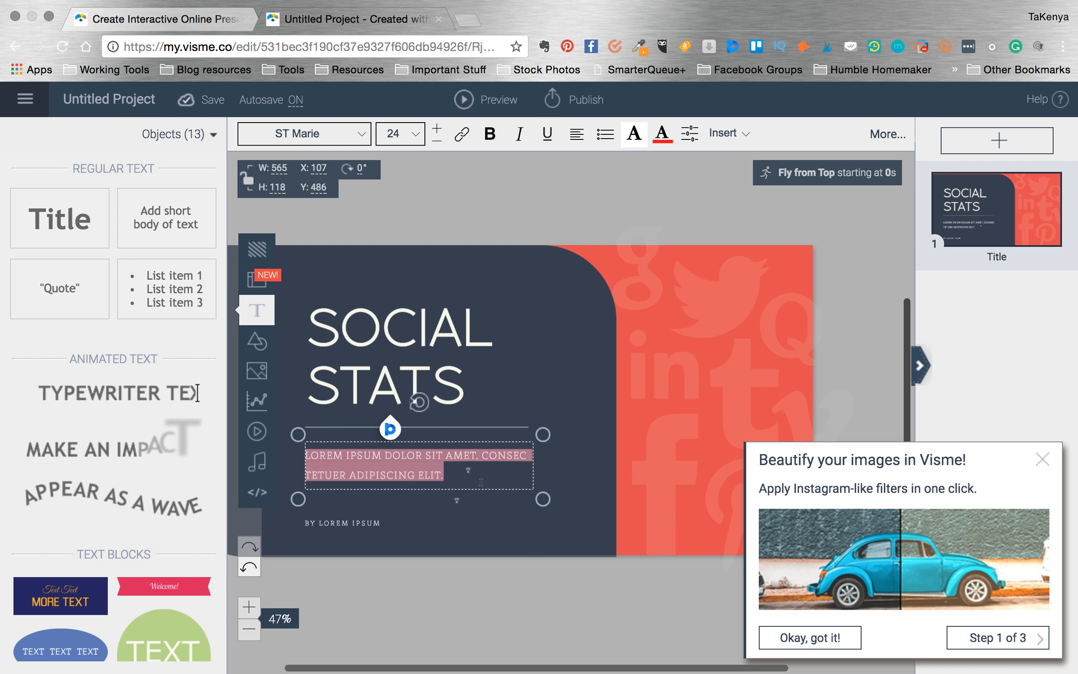
pyautogui.write('JANUARY')
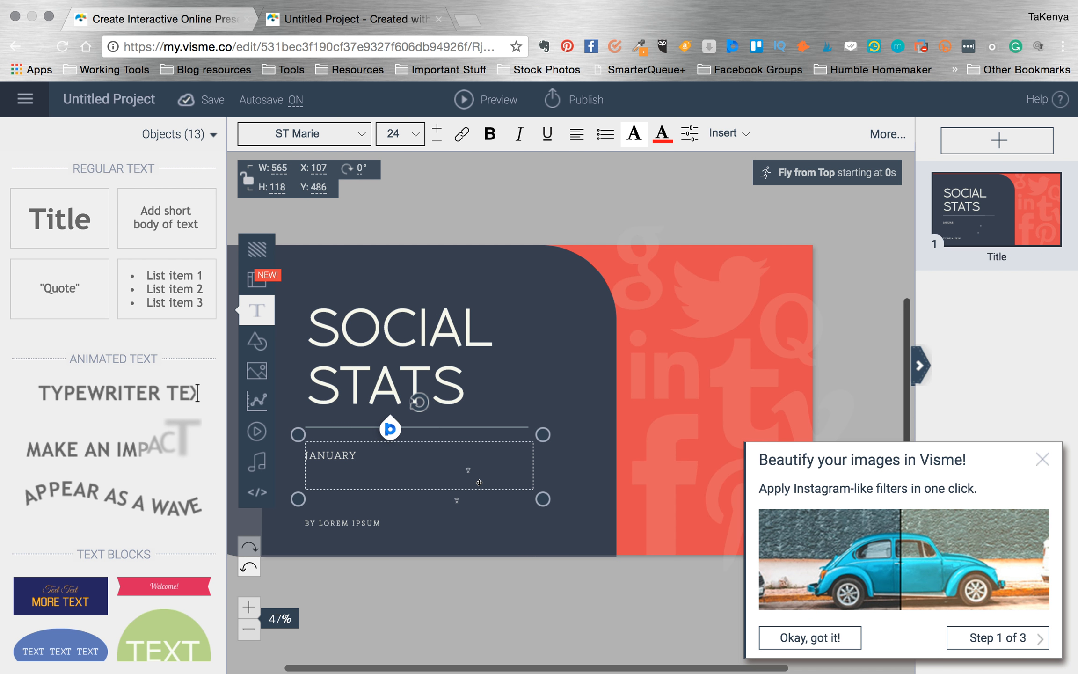
pyautogui.write(' 2018')
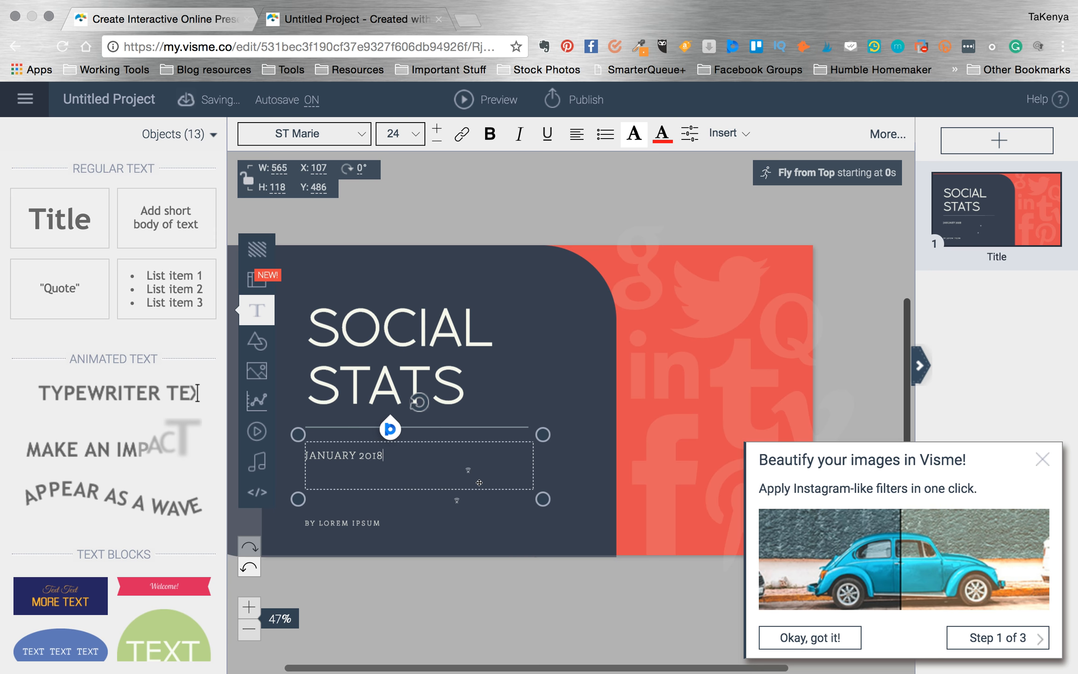
pyautogui.write(' SOCISL')
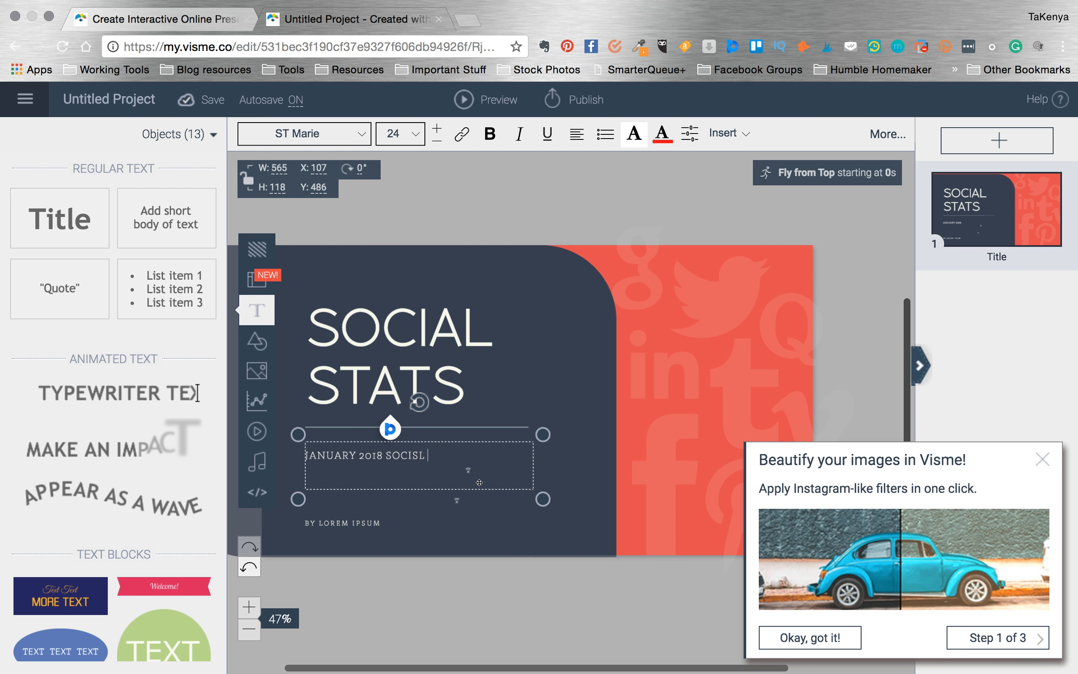
pyautogui.press('BackSpace')
pyautogui.press('BackSpace')
pyautogui.press('BackSpace')
pyautogui.write('AL REPORTING')
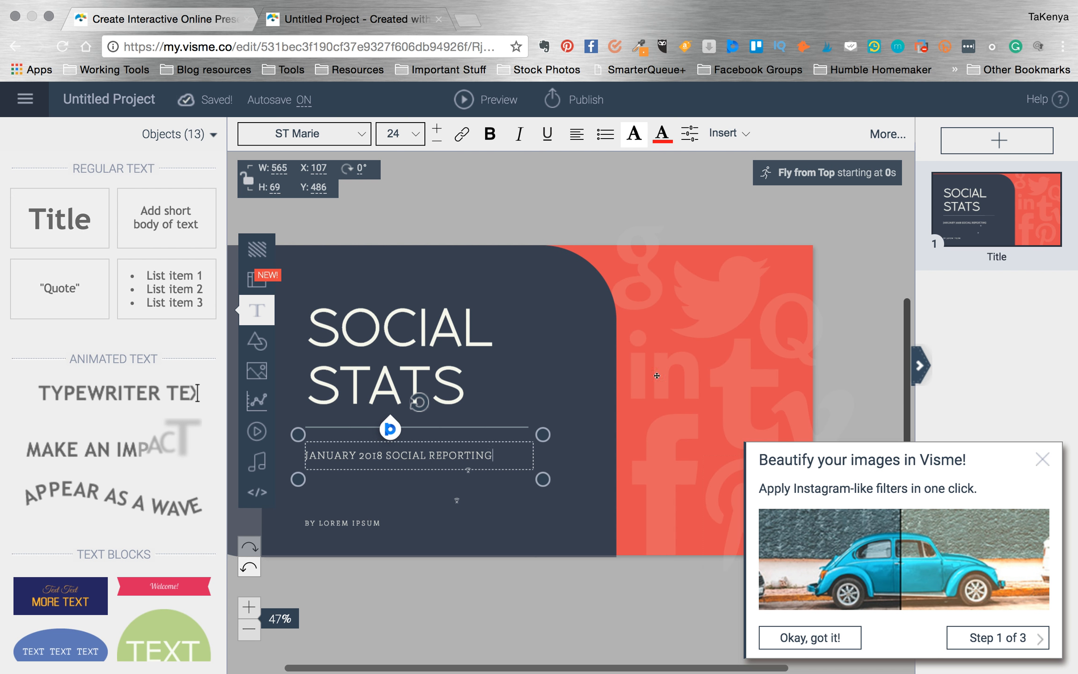
pyautogui.click(594, 209)
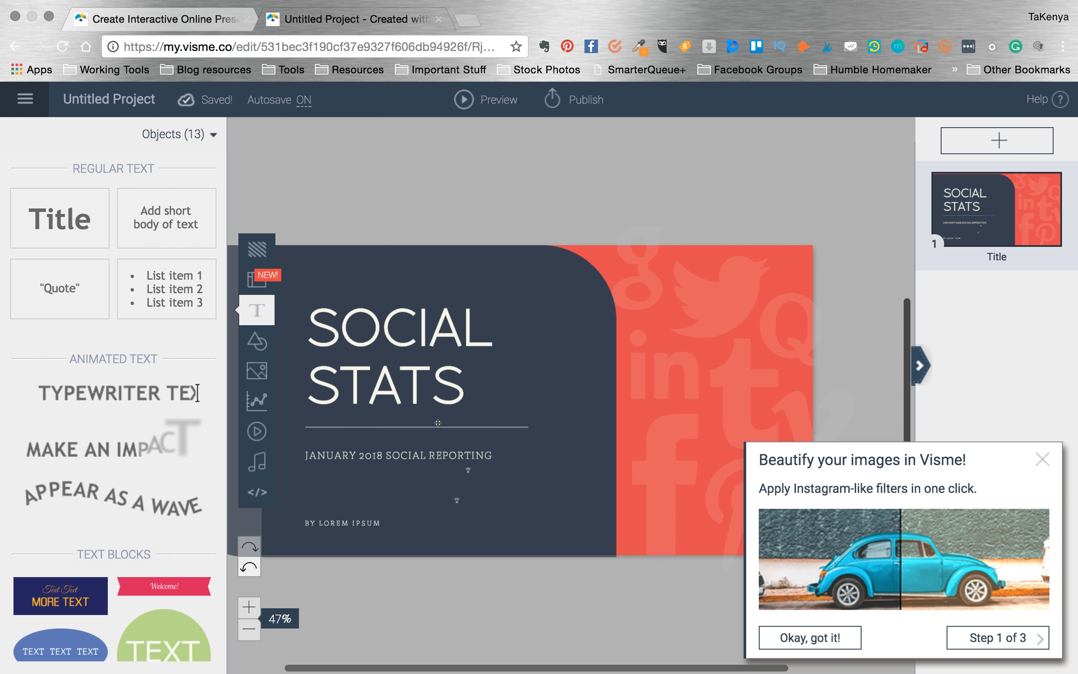
# Step: Inspect the title slide's object list by selecting the author line, the main title and the divider line
pyautogui.doubleClick(333, 523)
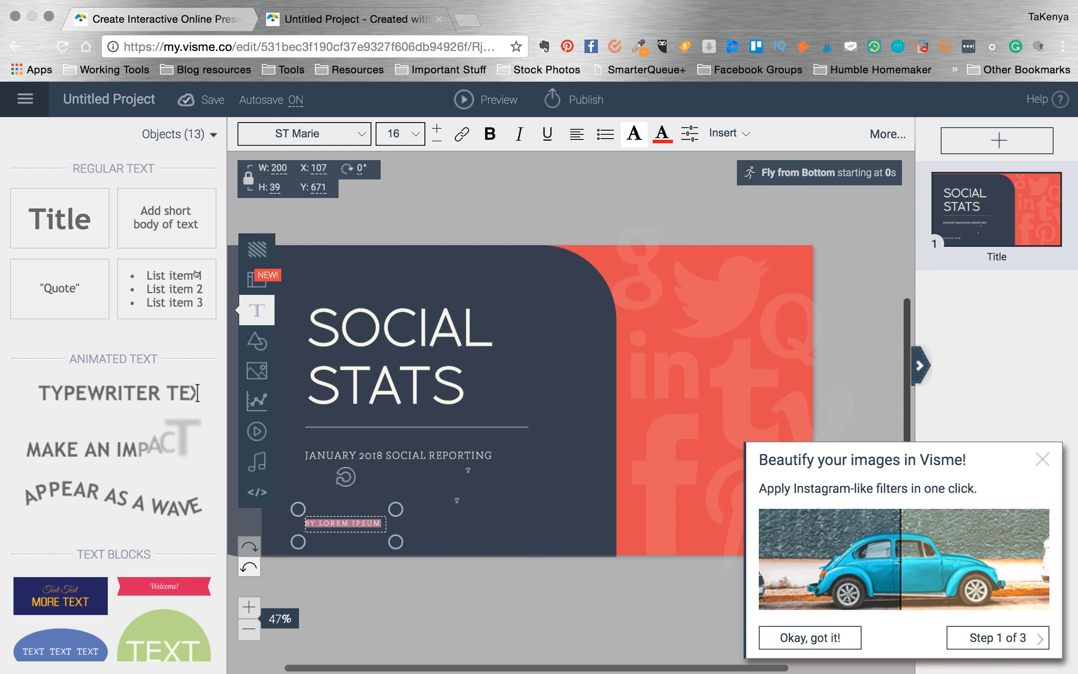
pyautogui.click(207, 132)
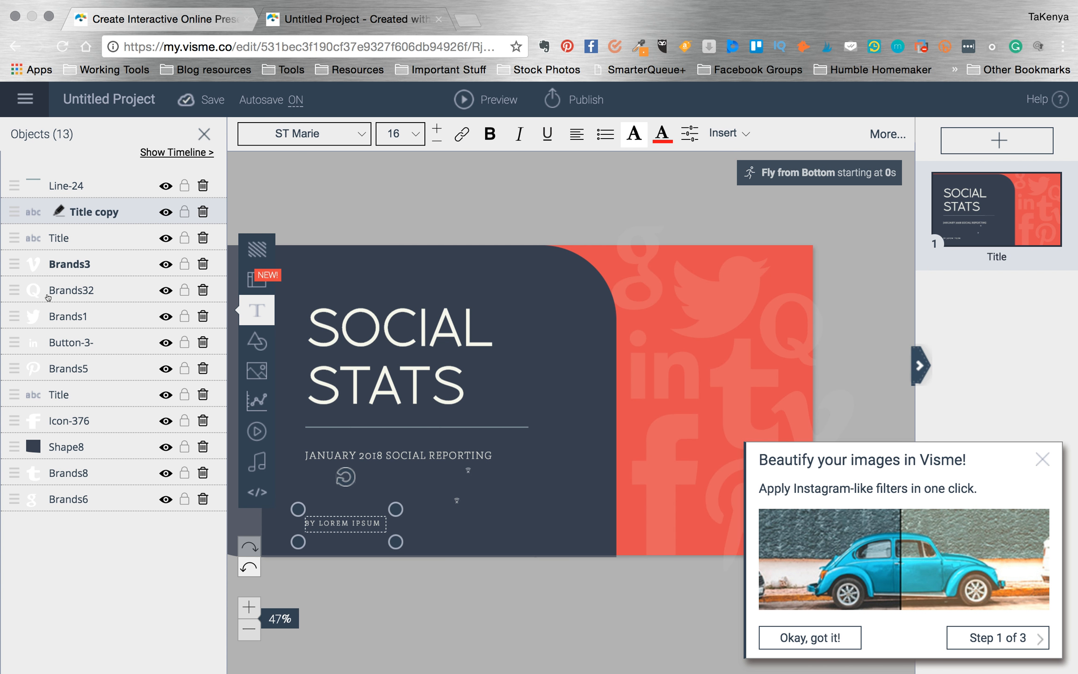
pyautogui.click(51, 387)
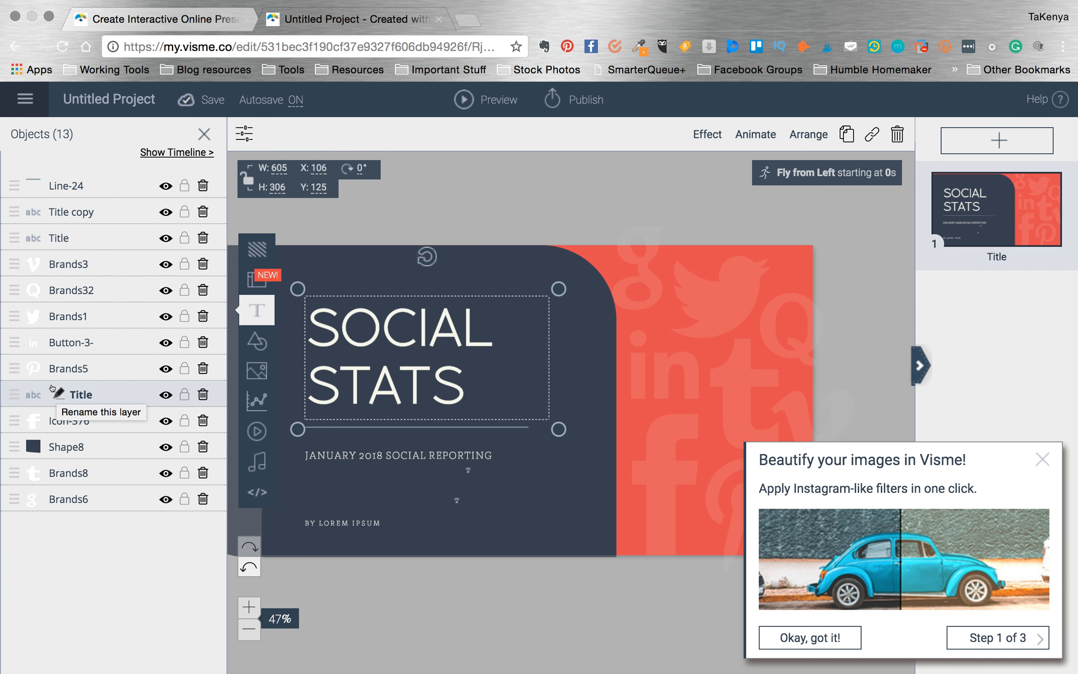
pyautogui.click(203, 134)
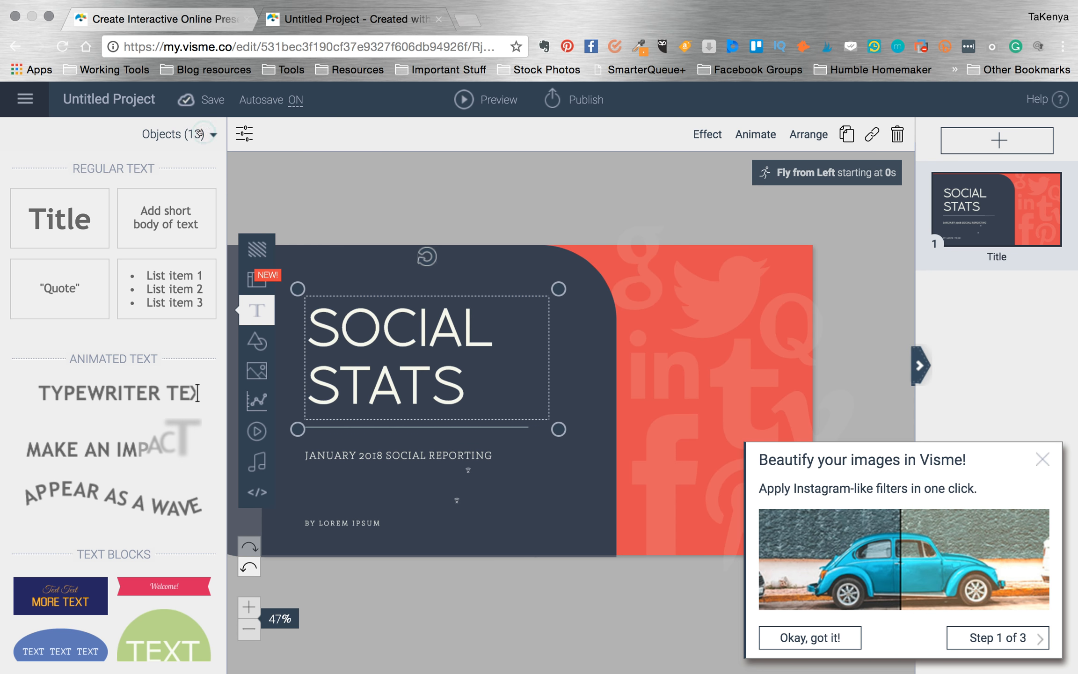
pyautogui.click(164, 133)
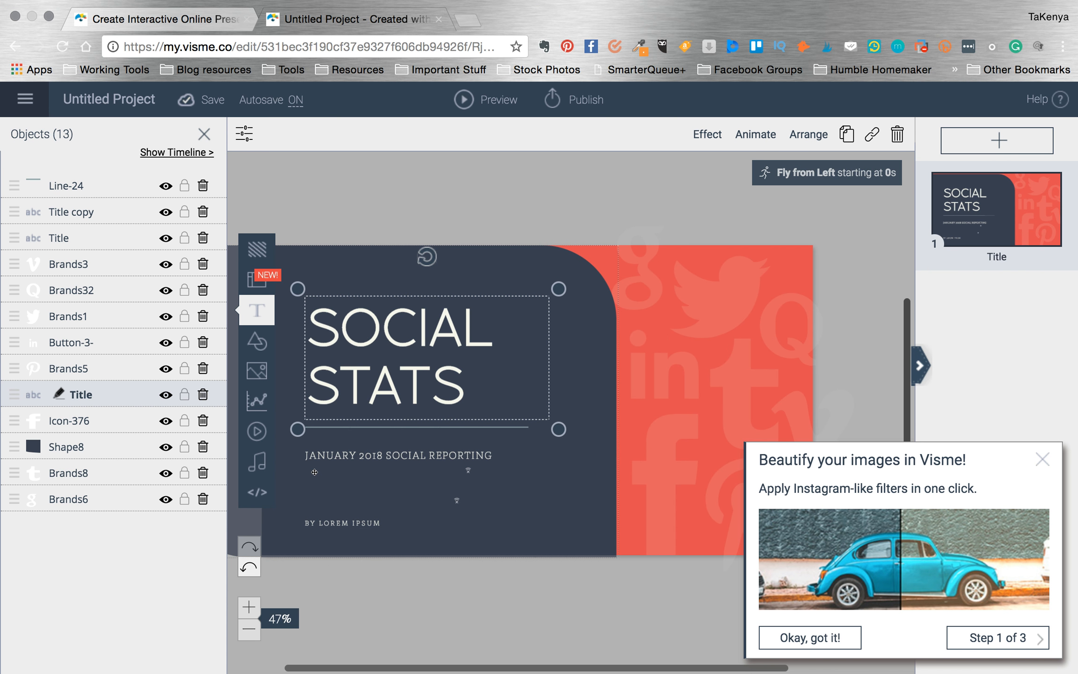
pyautogui.click(70, 186)
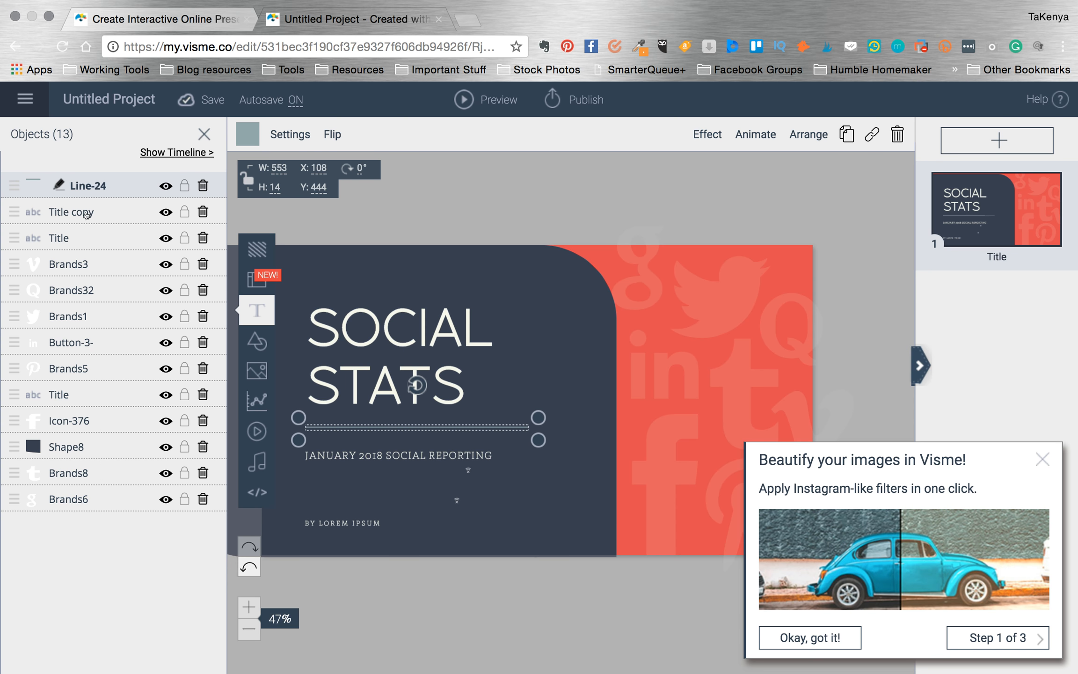
# Step: Delete the "BY LOREM IPSUM" text from the title slide and dismiss the image filter tip
pyautogui.click(68, 211)
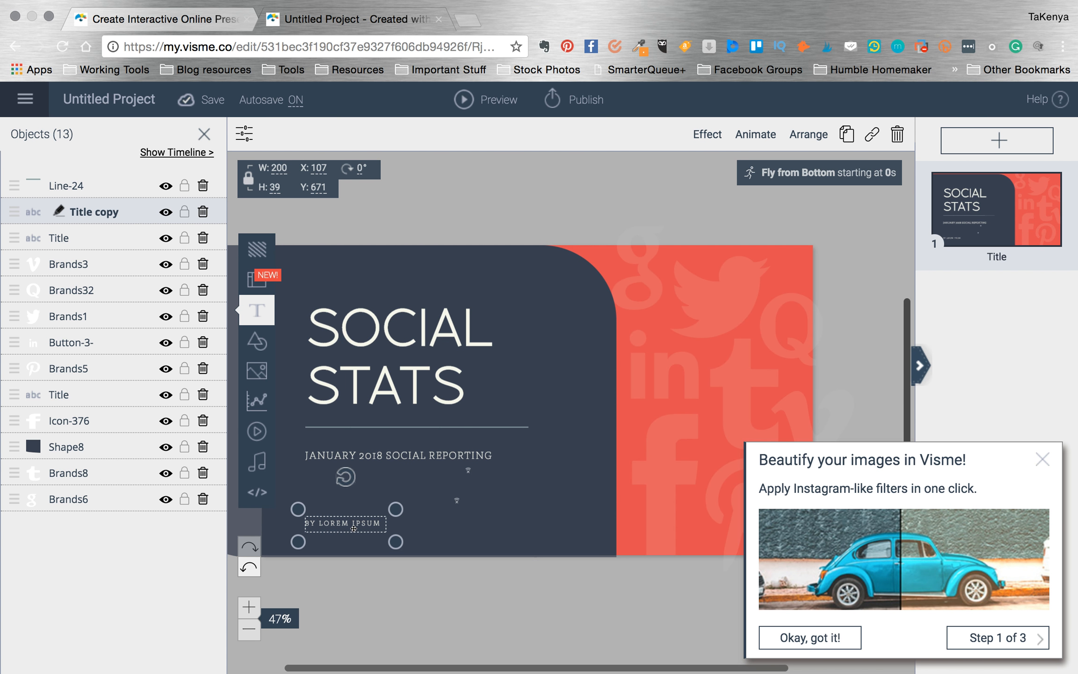
pyautogui.click(201, 211)
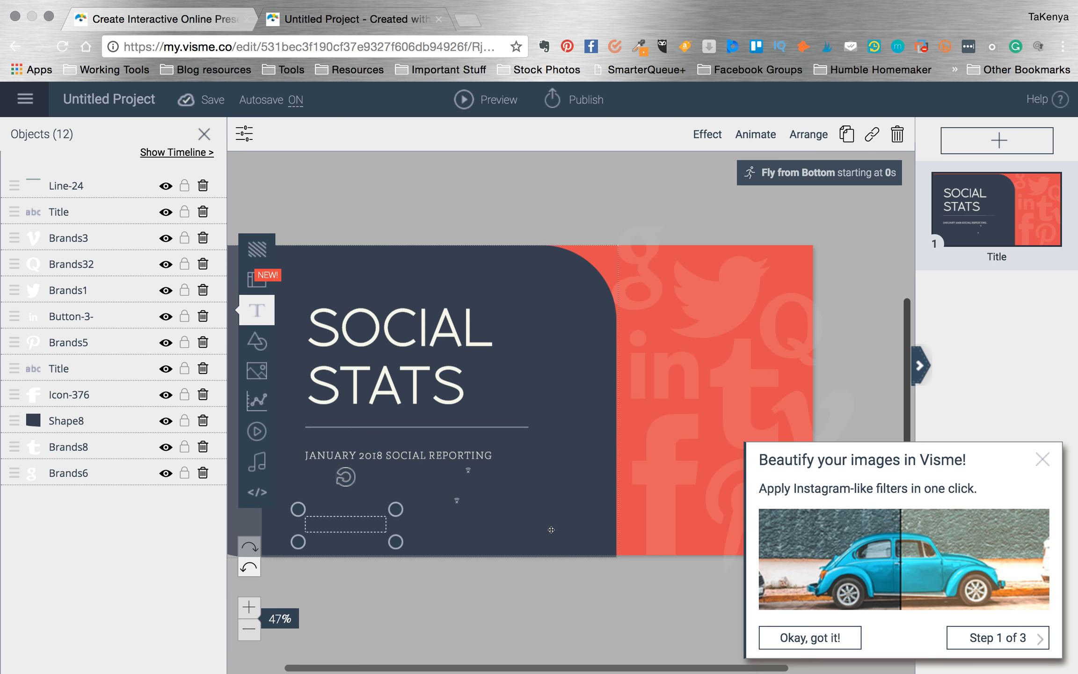
pyautogui.click(544, 498)
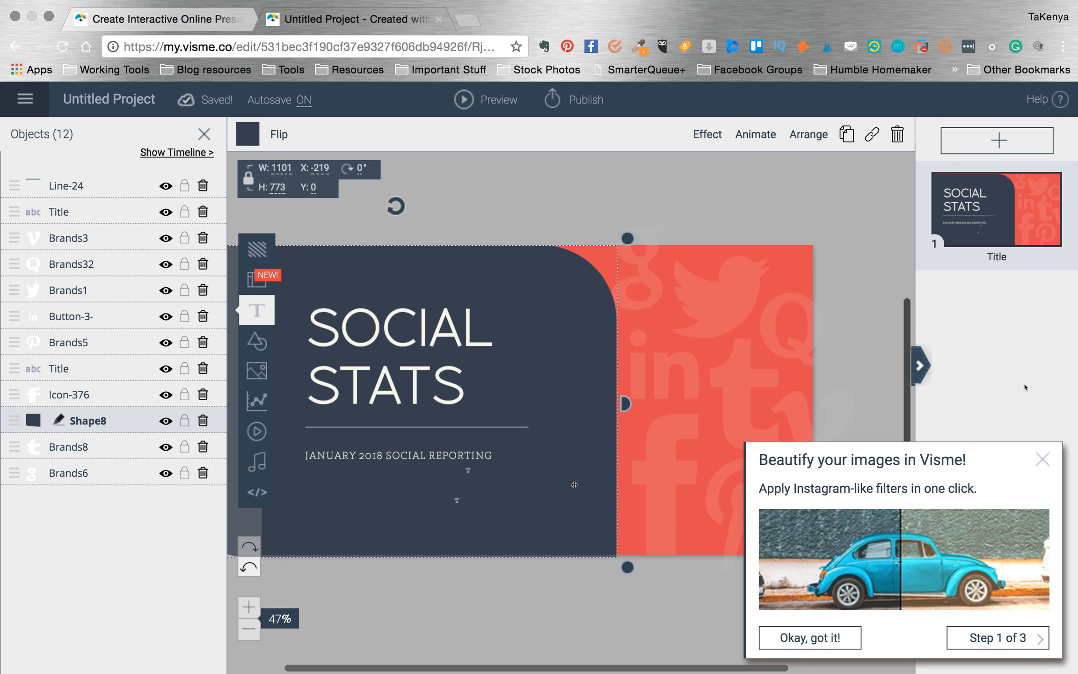
pyautogui.click(1041, 458)
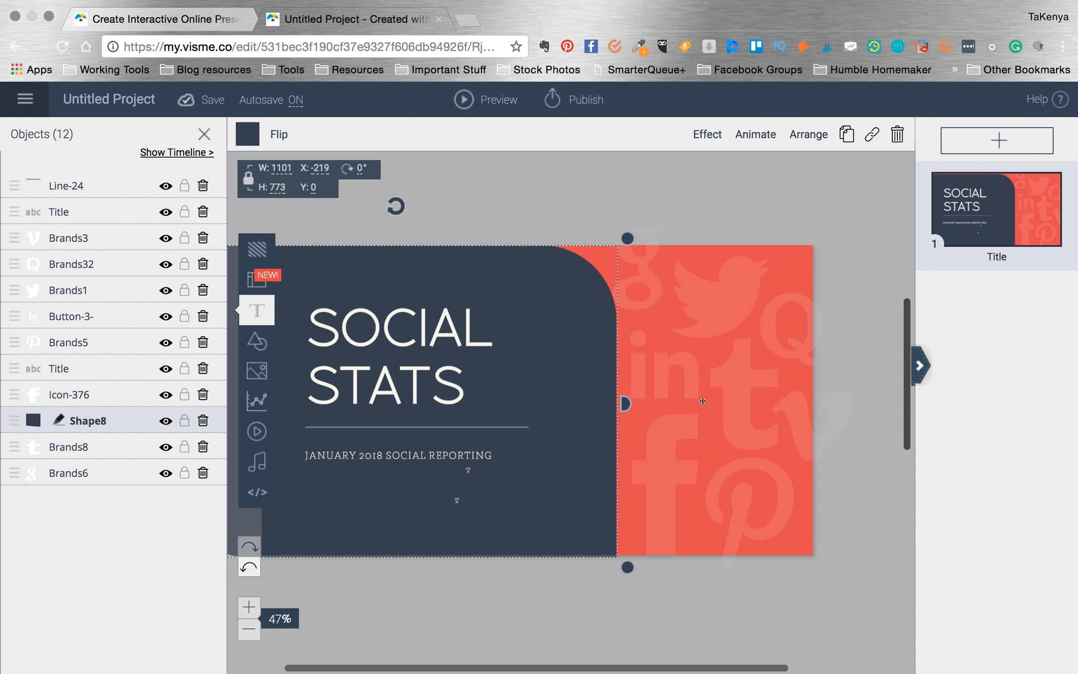
pyautogui.click(204, 134)
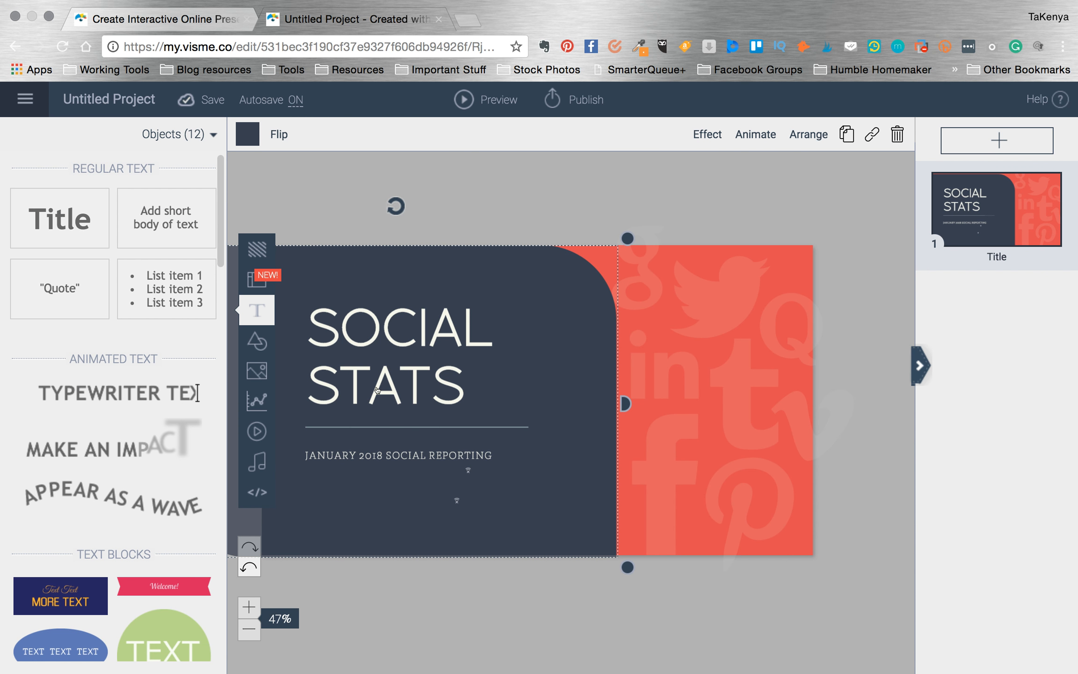
# Step: Browse the theme's slide layouts and add the Main Channels slide to the presentation
pyautogui.click(1004, 140)
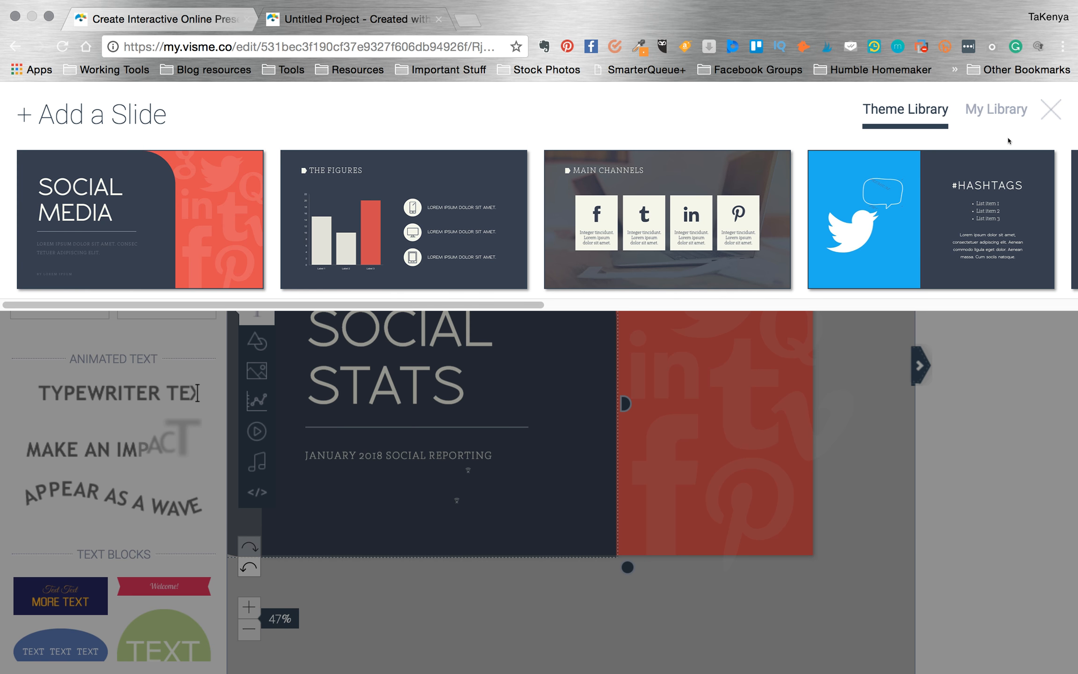
pyautogui.click(310, 304)
pyautogui.moveTo(310, 304); pyautogui.dragTo(964, 290)
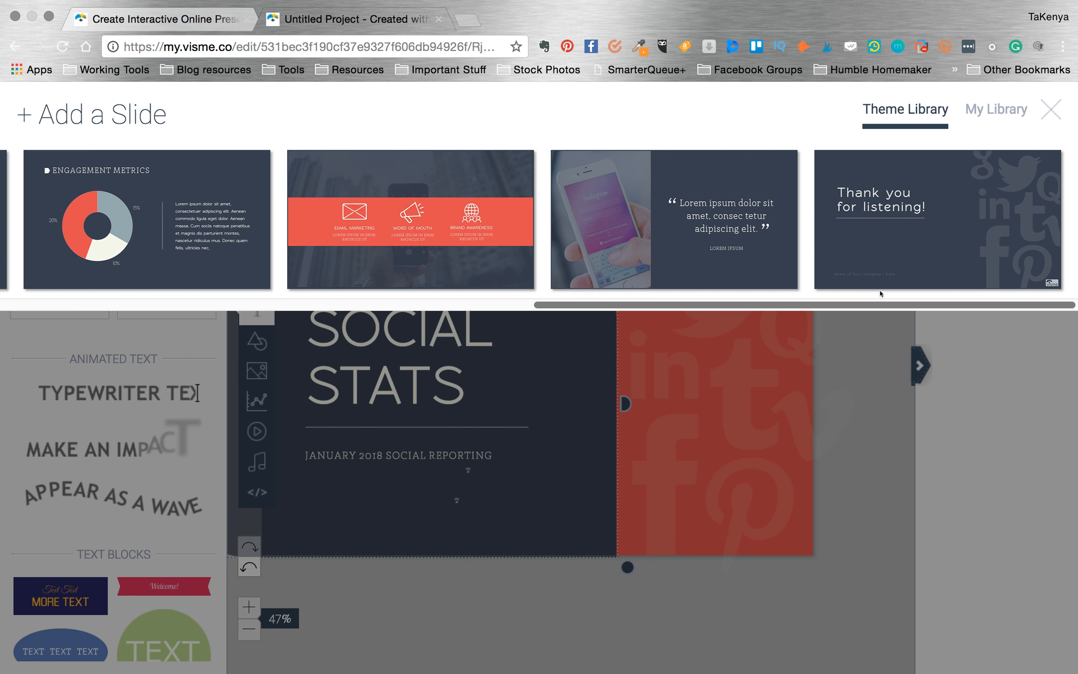
pyautogui.moveTo(705, 304); pyautogui.dragTo(256, 307)
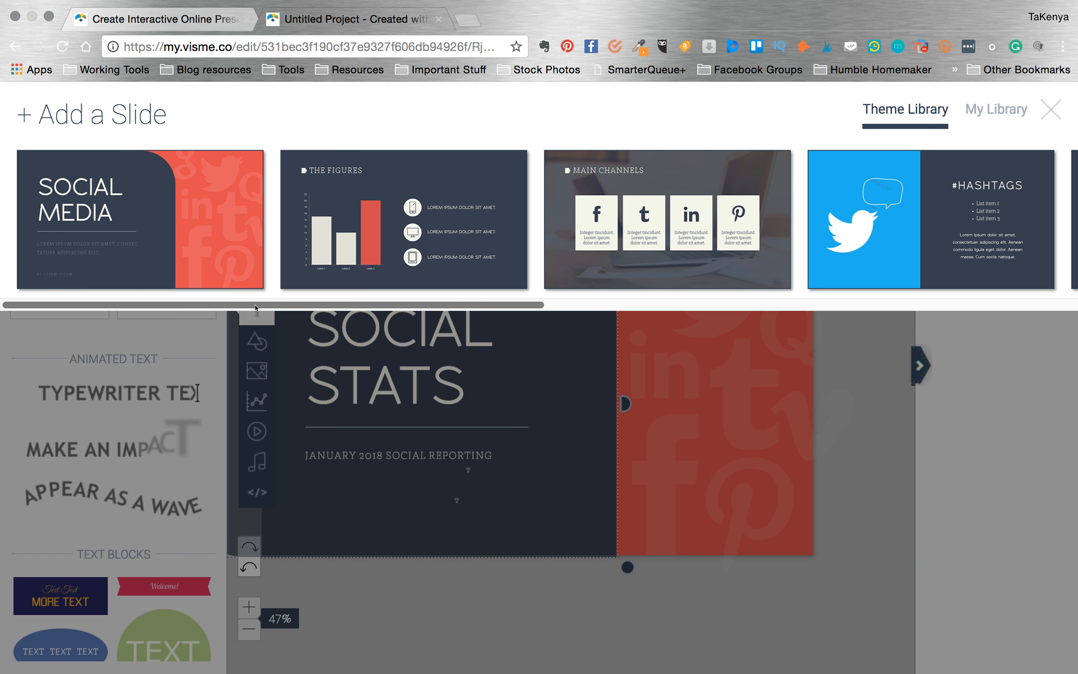
pyautogui.hscroll(5, 349, 297)
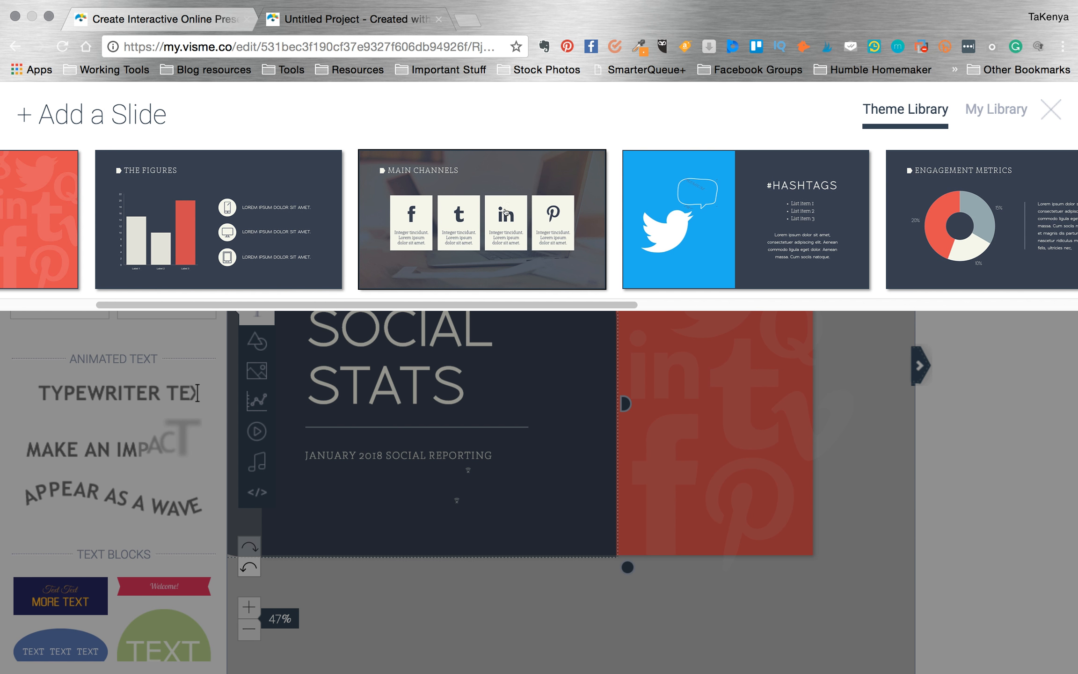
pyautogui.click(518, 177)
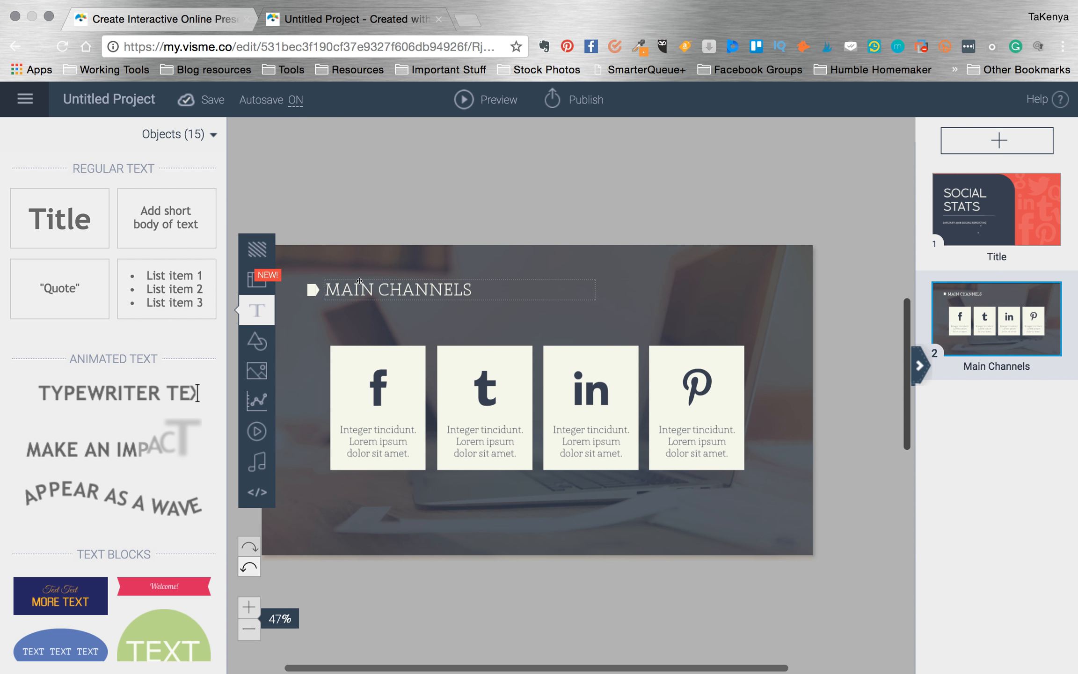
# Step: Fill the Facebook card on the Main Channels slide with the custom colour #D6889D
pyautogui.click(357, 356)
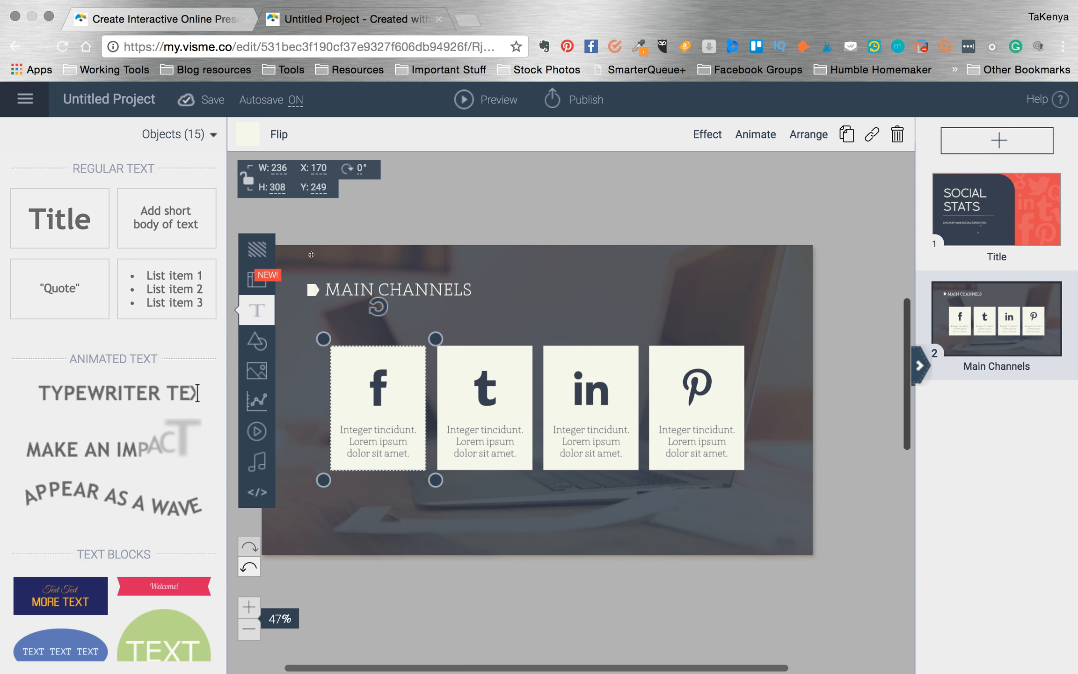
pyautogui.click(244, 134)
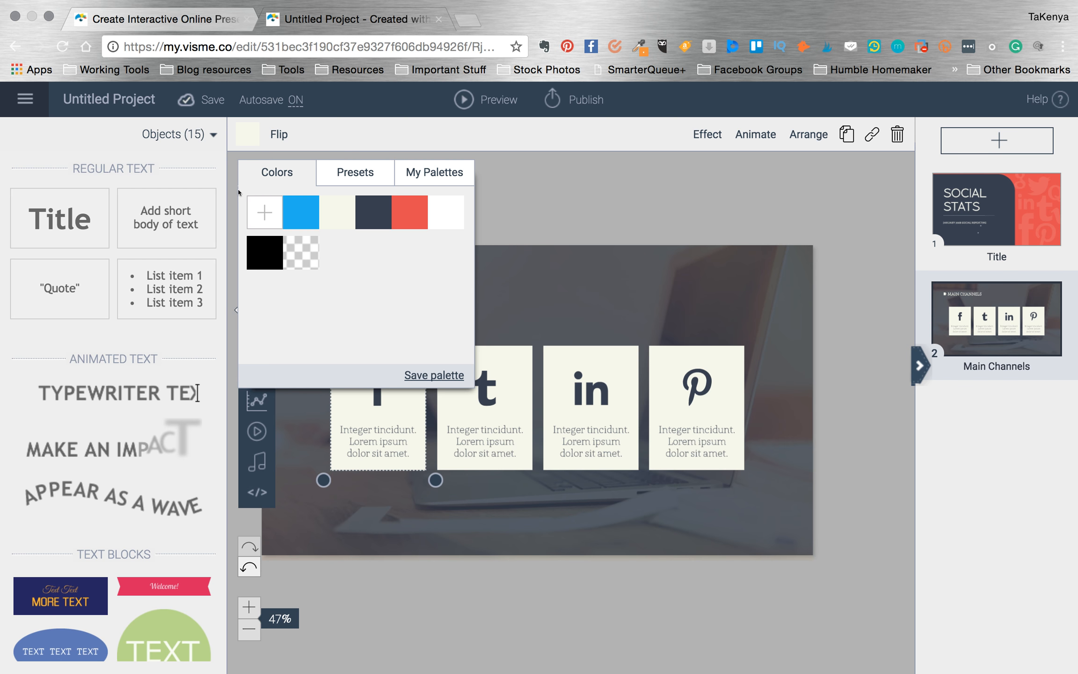
pyautogui.click(255, 213)
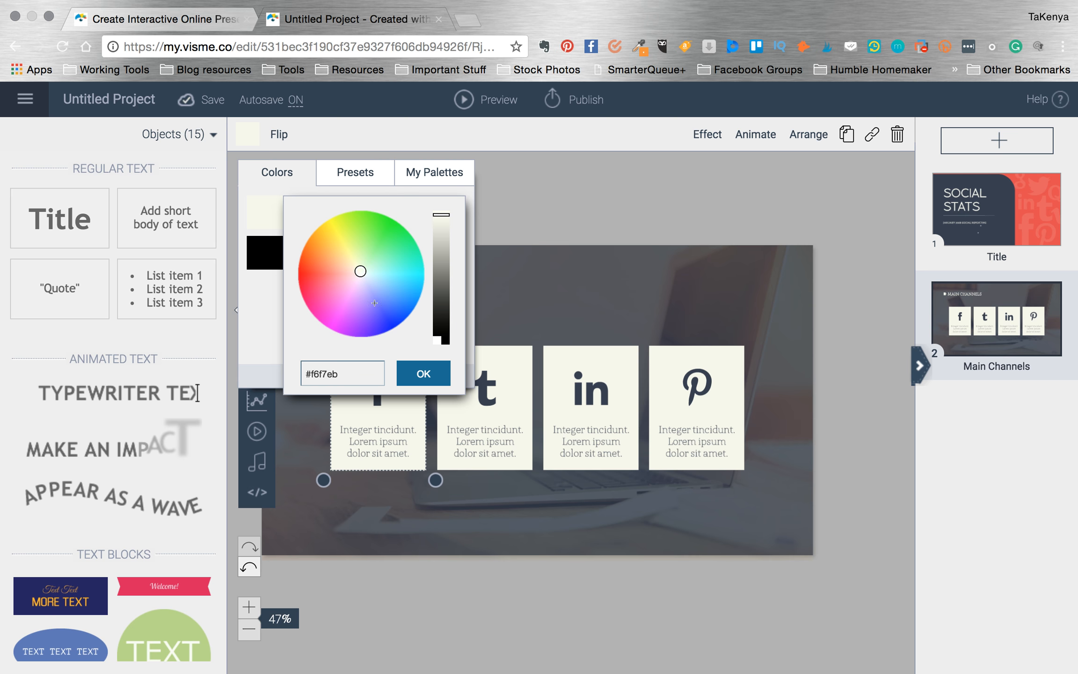
pyautogui.click(328, 371)
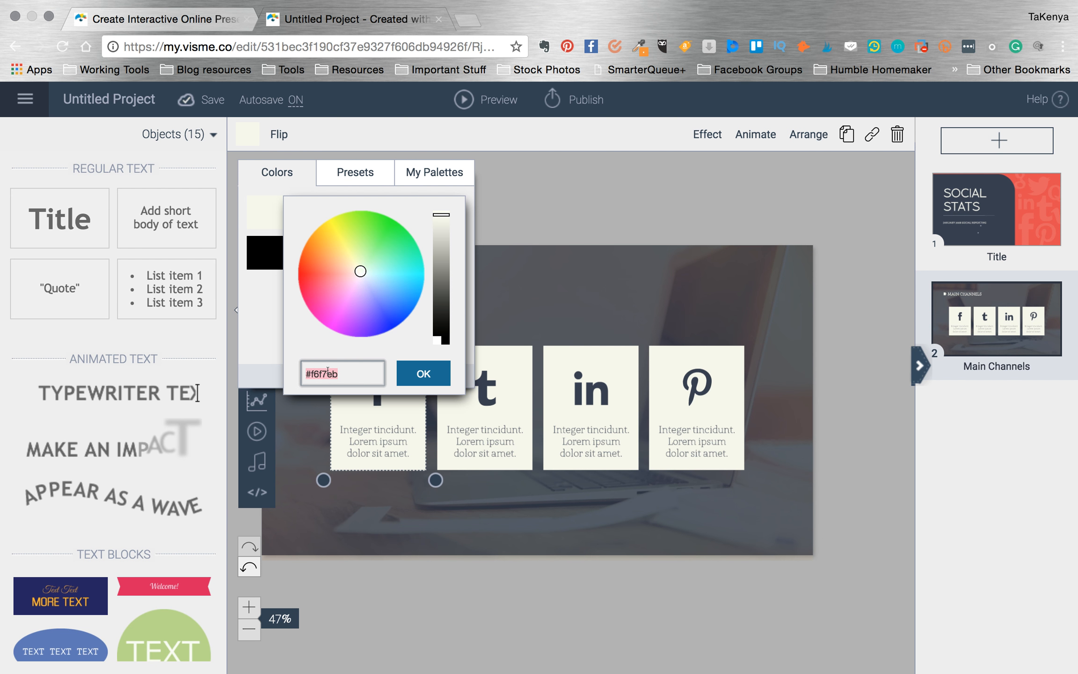
pyautogui.write('#D6889D')
pyautogui.click(431, 379)
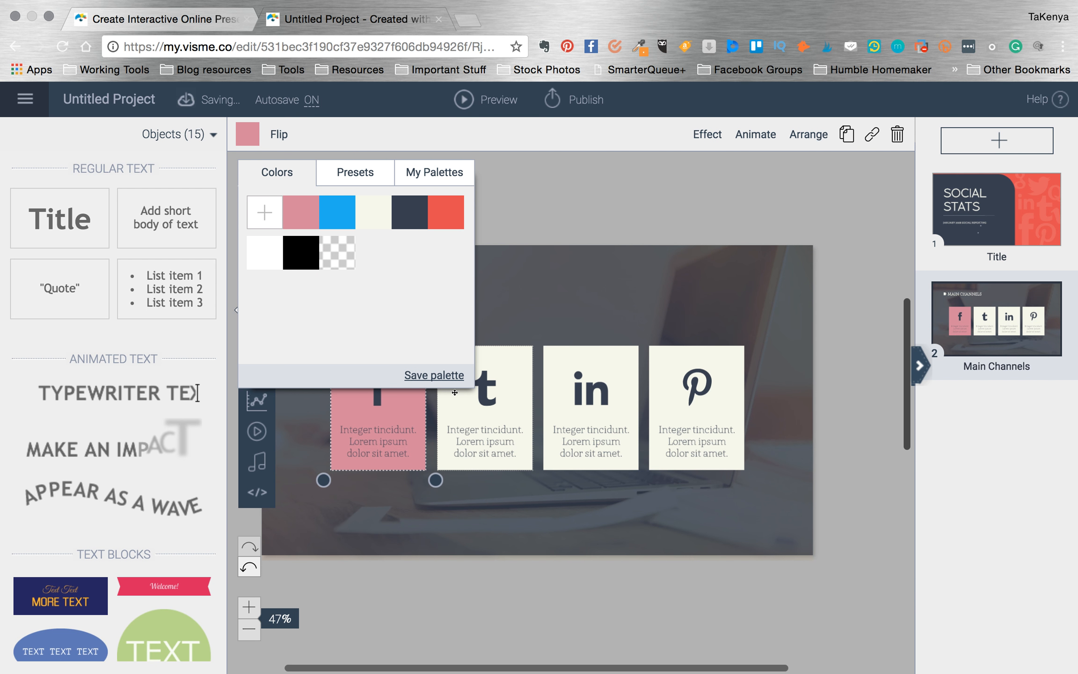
pyautogui.click(622, 213)
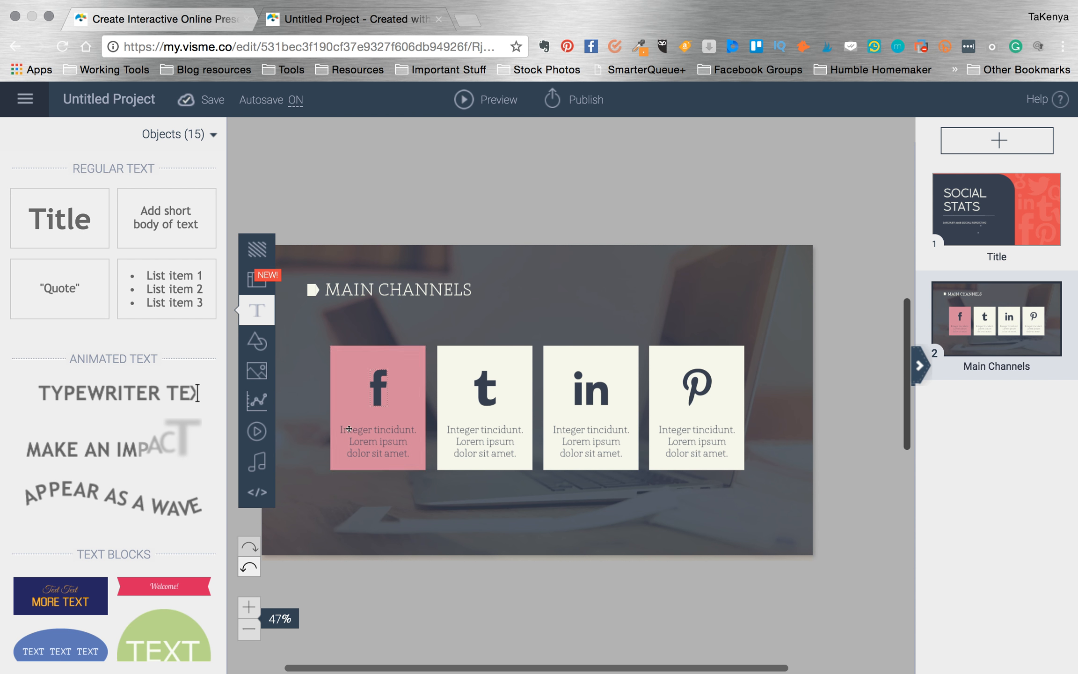
# Step: Examine the saved custom colour palette for the Tumblr card and return to the project's colours
pyautogui.click(453, 361)
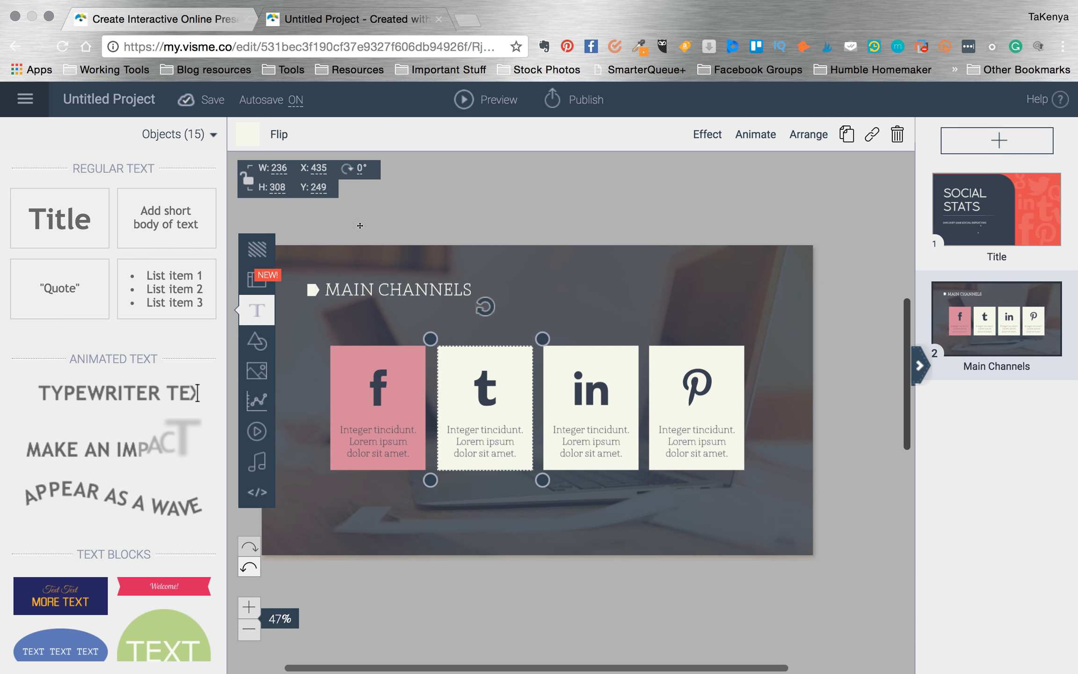
pyautogui.click(247, 134)
pyautogui.moveTo(304, 211)
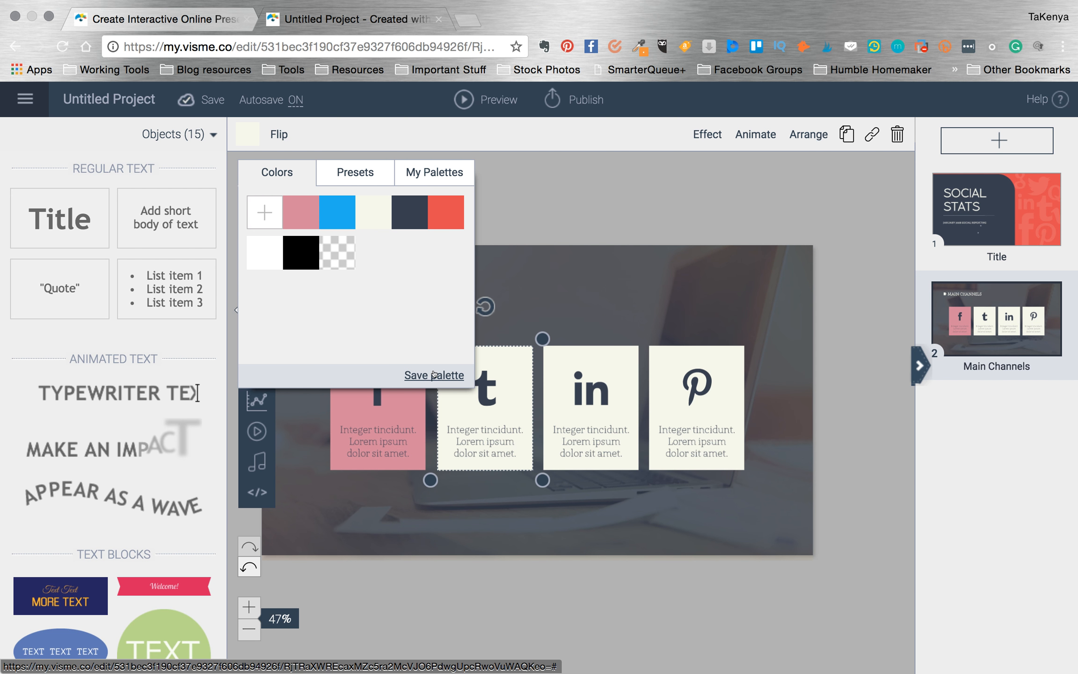
pyautogui.click(430, 172)
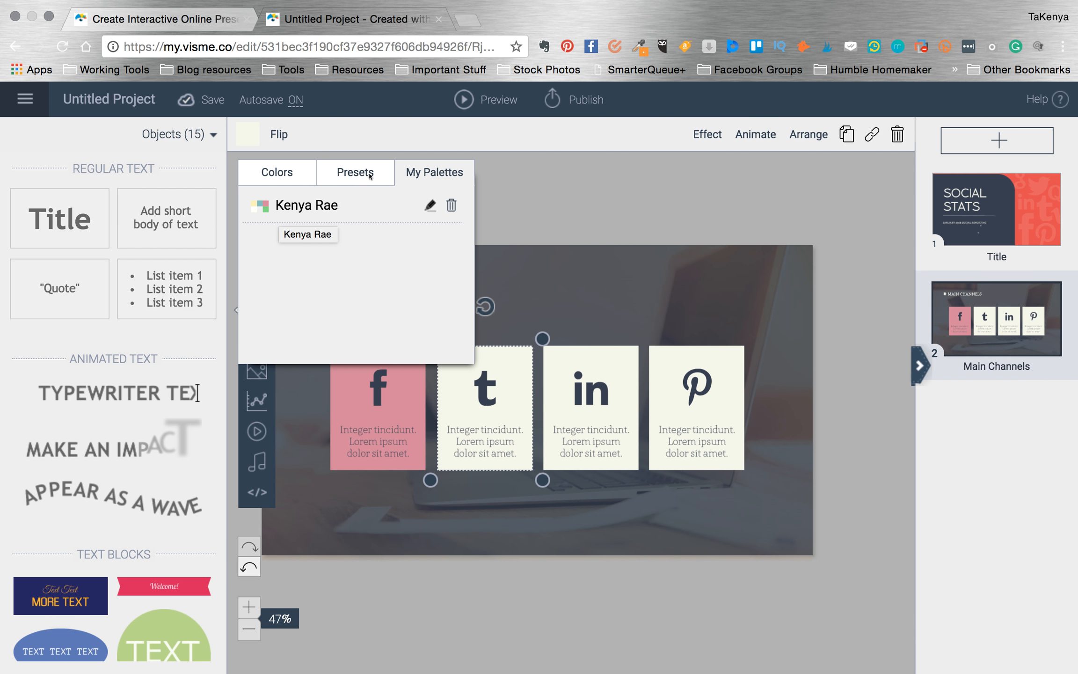
pyautogui.click(322, 204)
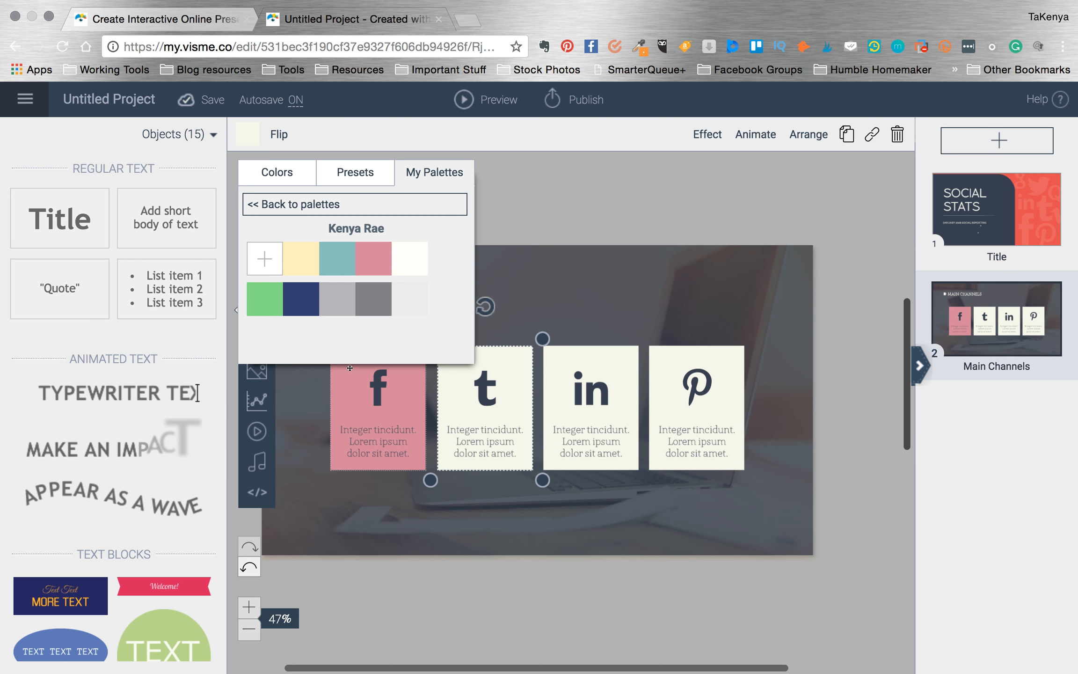
pyautogui.click(280, 172)
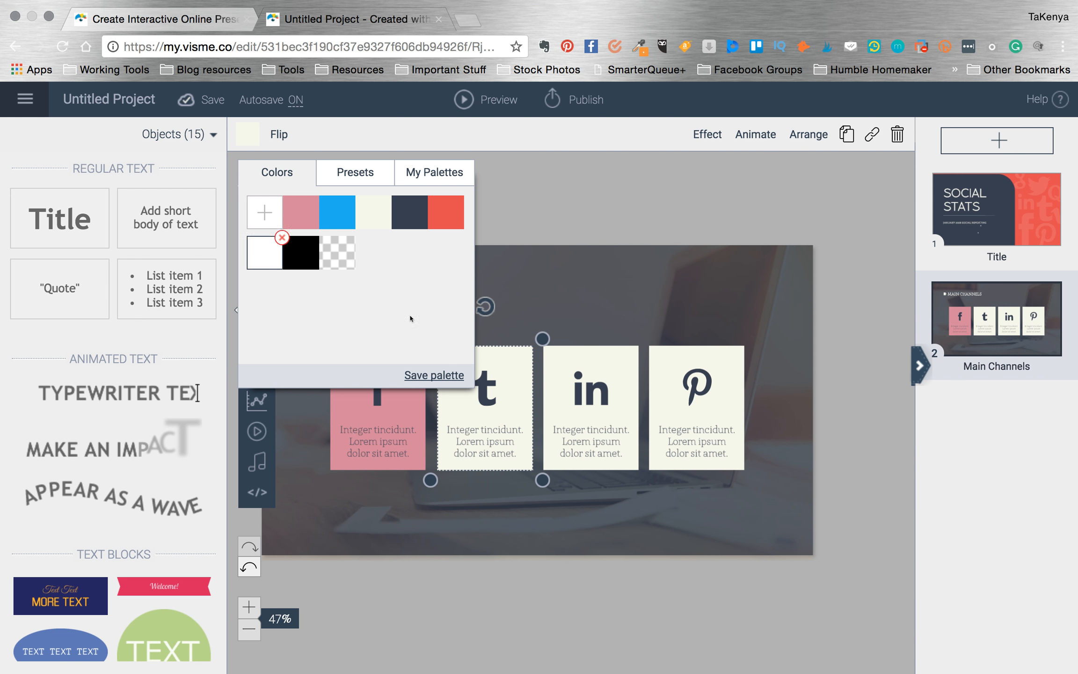
# Step: Fill the Tumblr card with the project's pink colour and deselect it
pyautogui.click(503, 359)
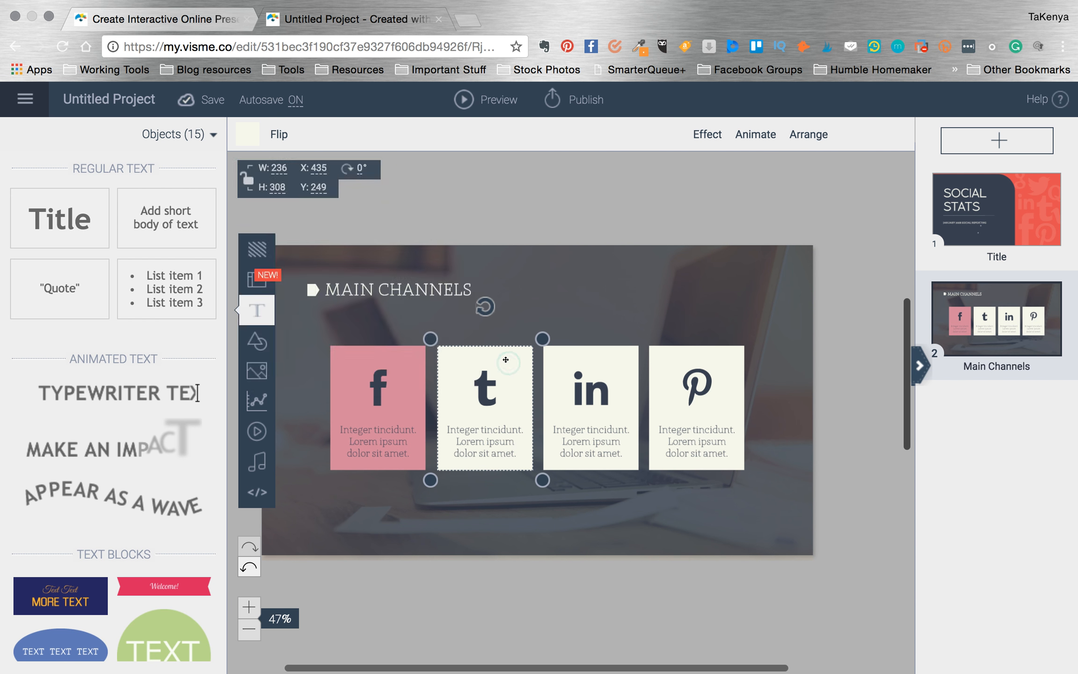
pyautogui.click(246, 141)
pyautogui.click(298, 218)
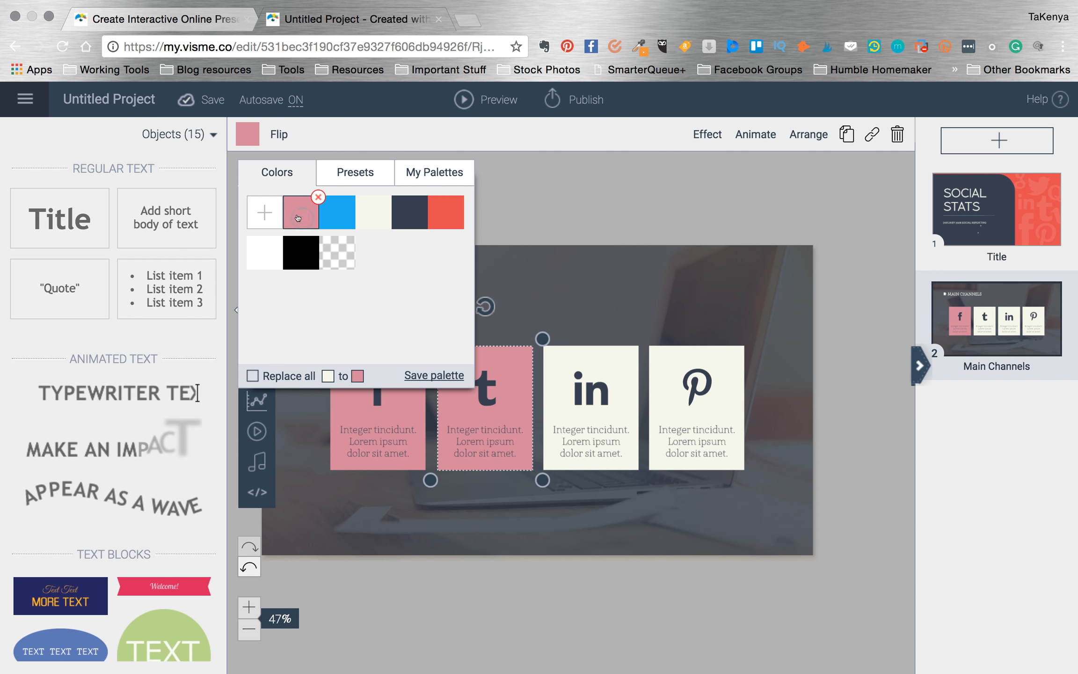
pyautogui.click(593, 220)
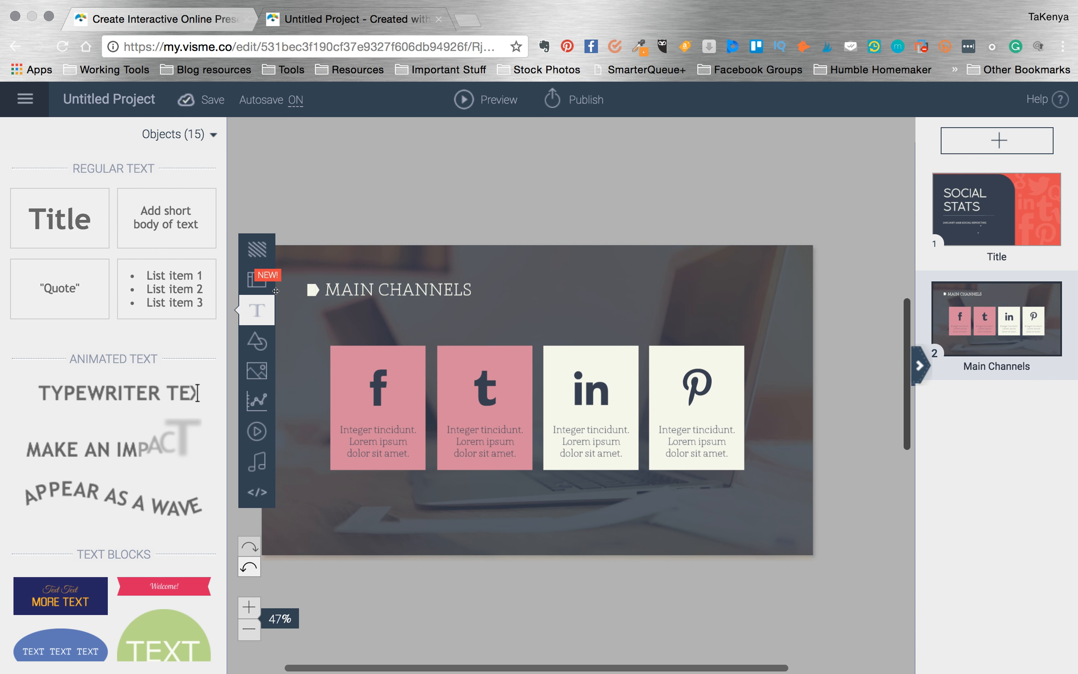
# Step: Hide and delete the laptop background photo layer on the Main Channels slide
pyautogui.click(209, 134)
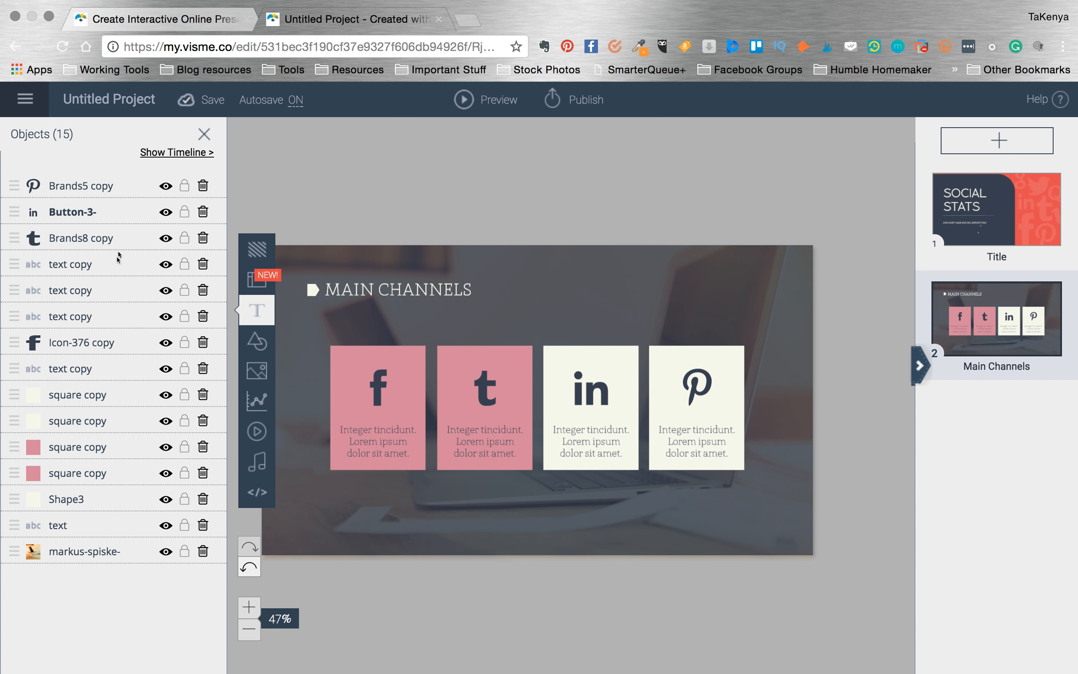
pyautogui.click(81, 552)
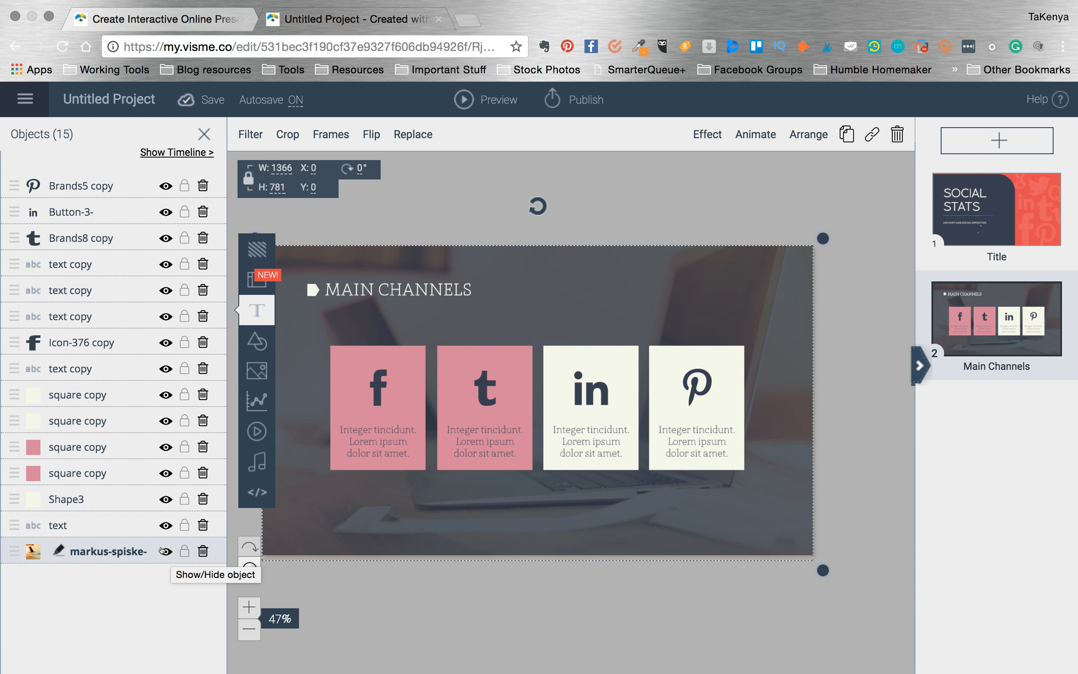
pyautogui.click(164, 550)
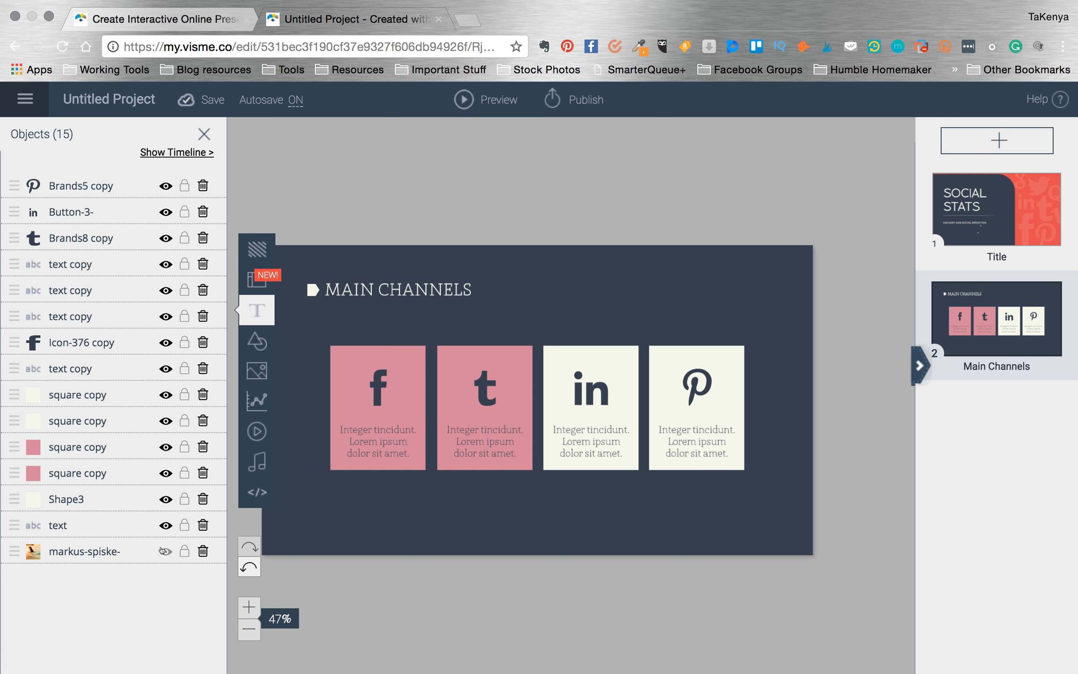
pyautogui.click(202, 549)
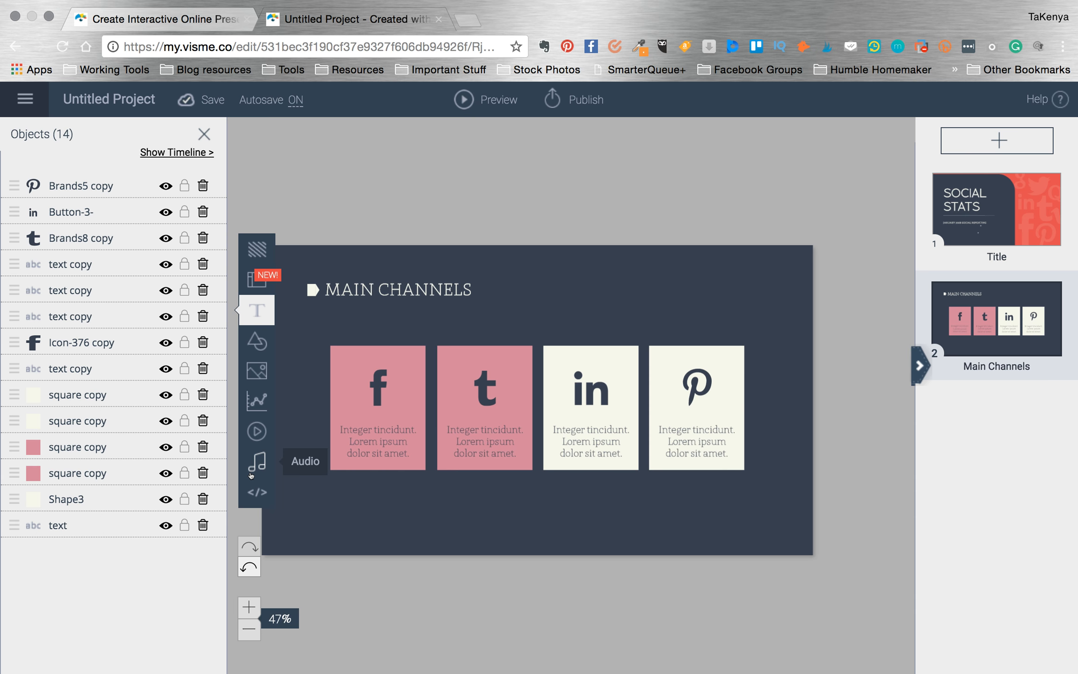
# Step: Add the wire-network photo from the free "design" images and position it across the Main Channels slide
pyautogui.click(256, 372)
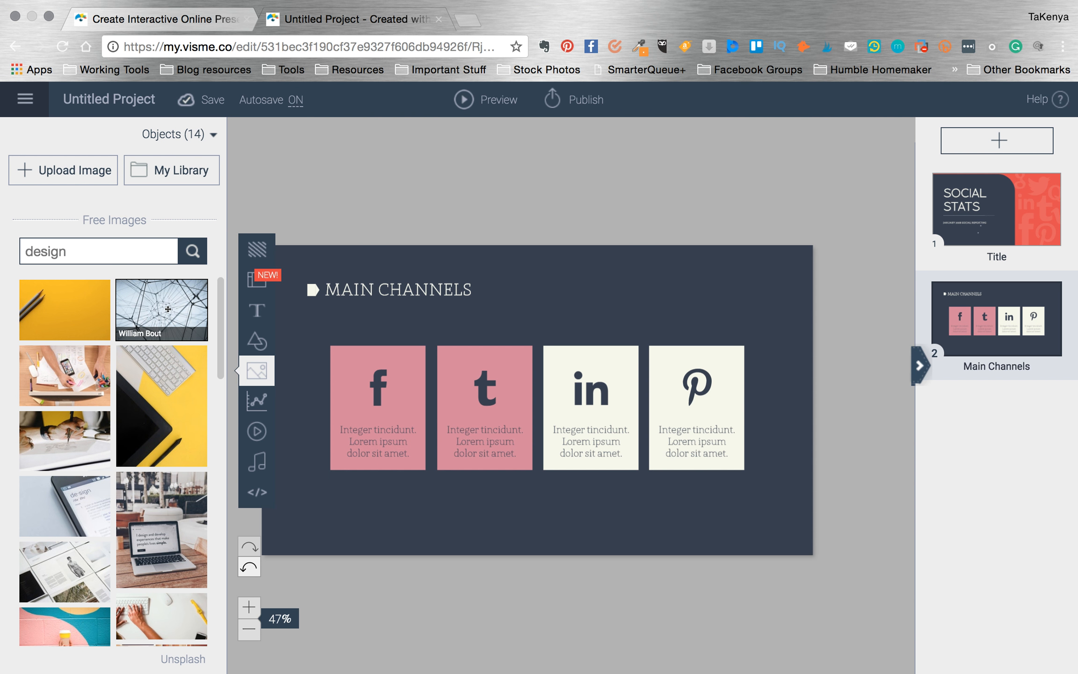
pyautogui.click(168, 309)
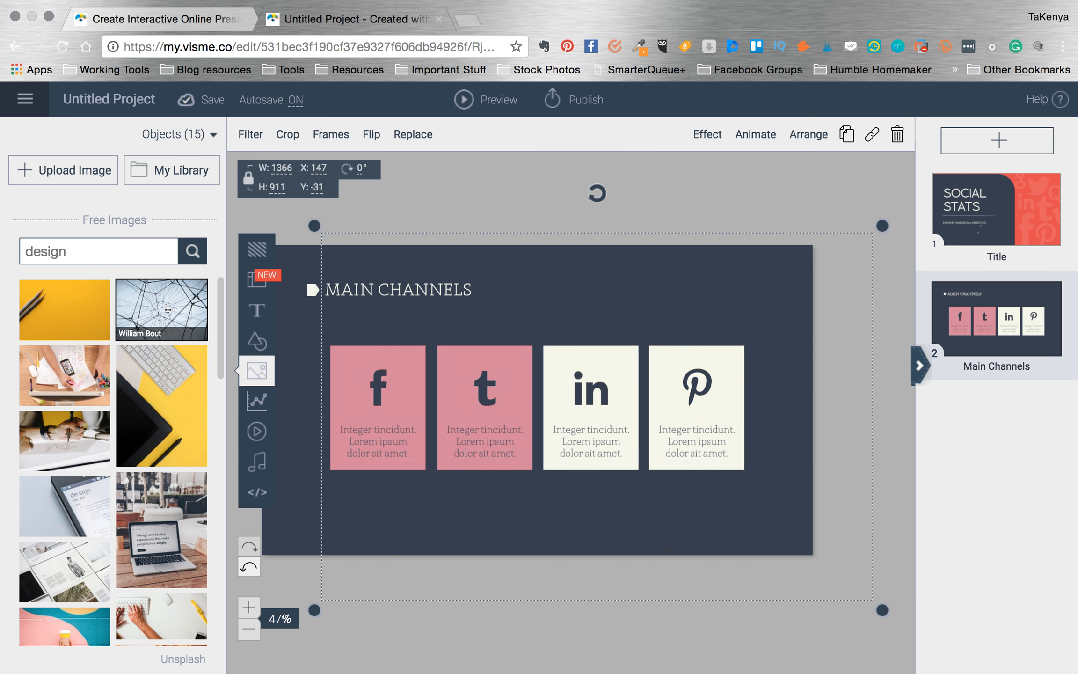
pyautogui.moveTo(524, 325); pyautogui.dragTo(478, 310)
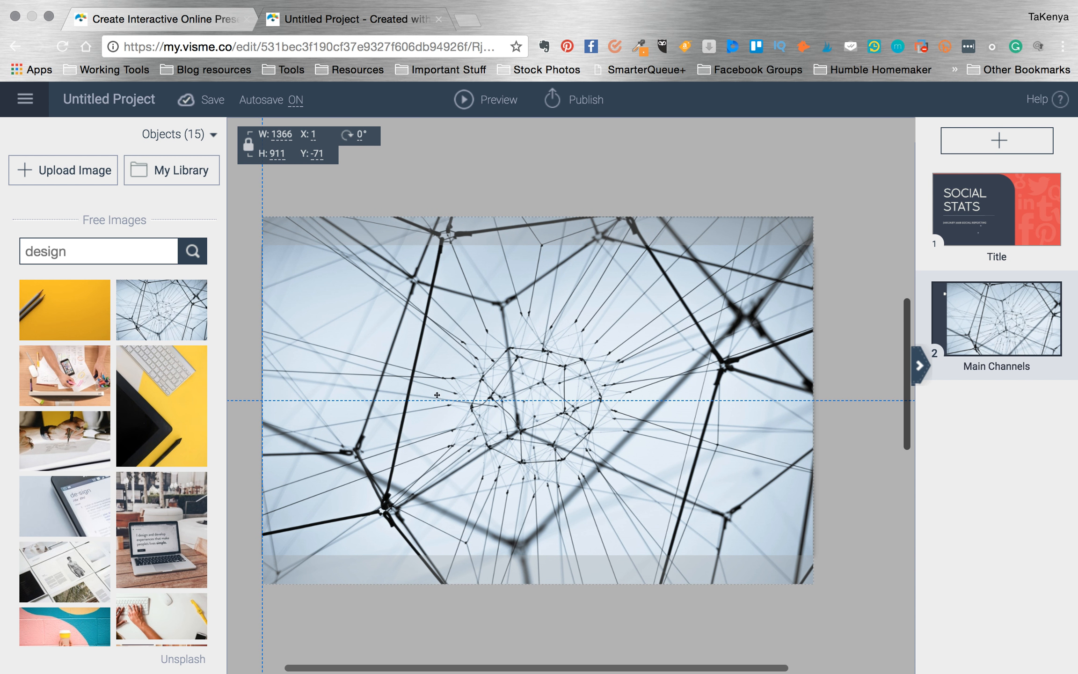
# Step: Move the wire-network photo's layer to the back, behind the heading and the channel cards, and deselect it
pyautogui.click(166, 134)
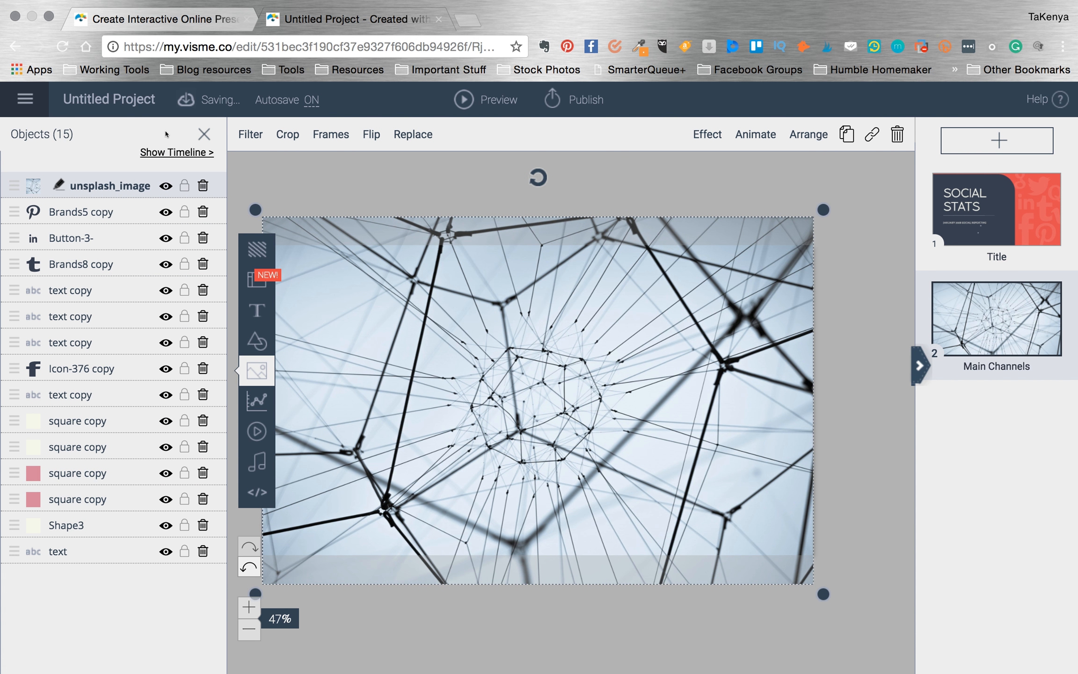
pyautogui.click(86, 179)
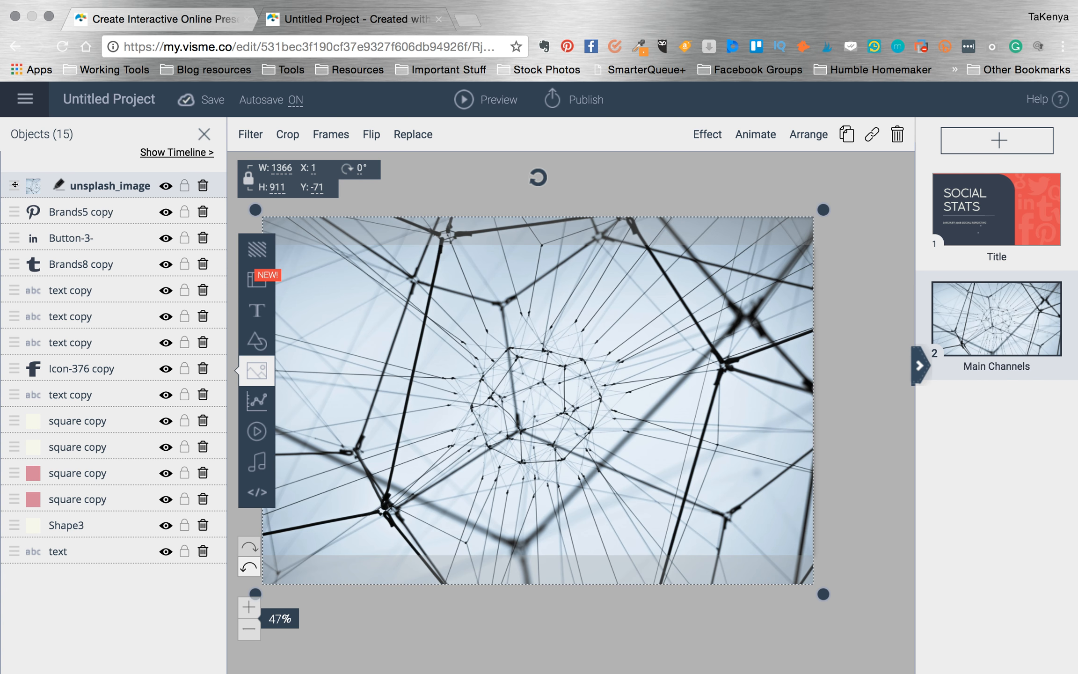
pyautogui.moveTo(13, 183); pyautogui.dragTo(17, 545)
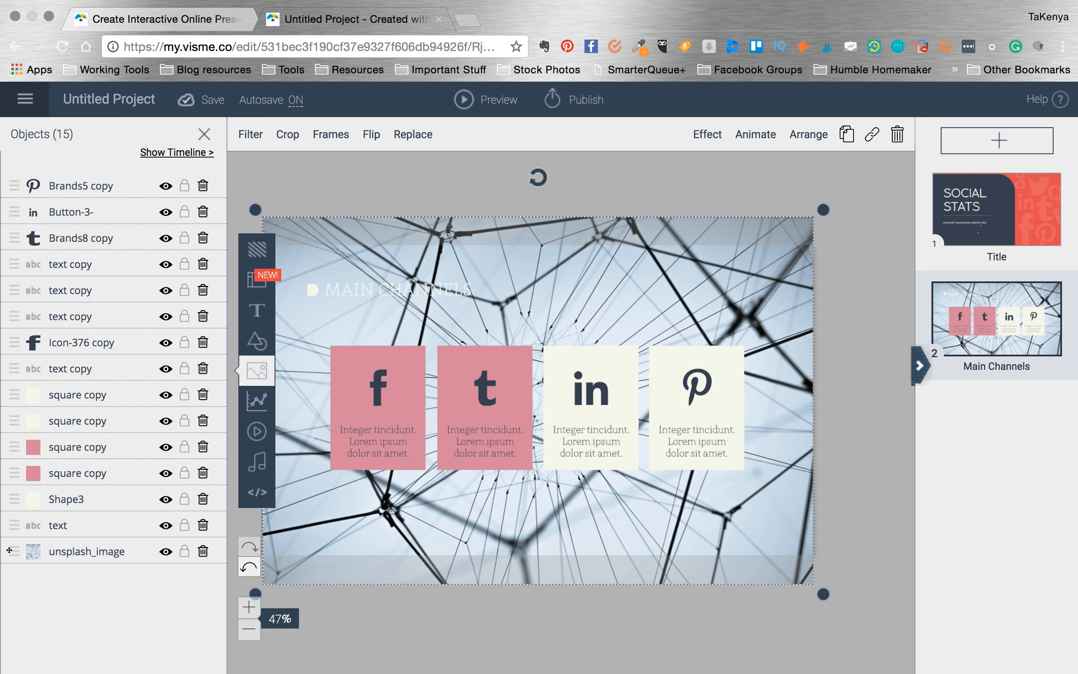
pyautogui.click(800, 135)
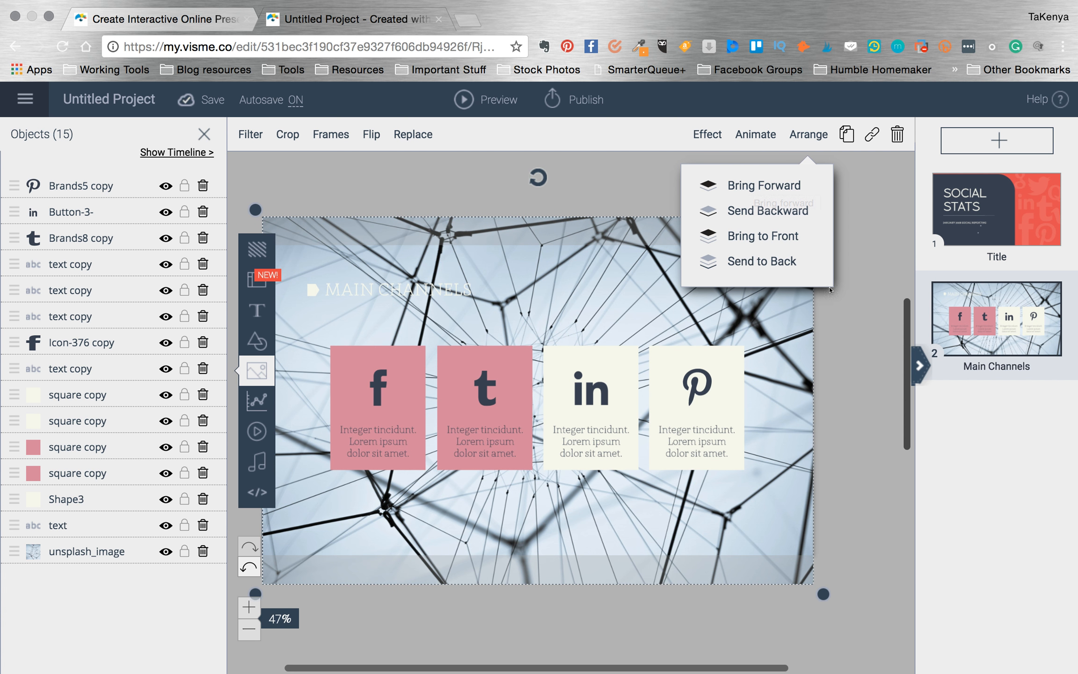
pyautogui.click(775, 258)
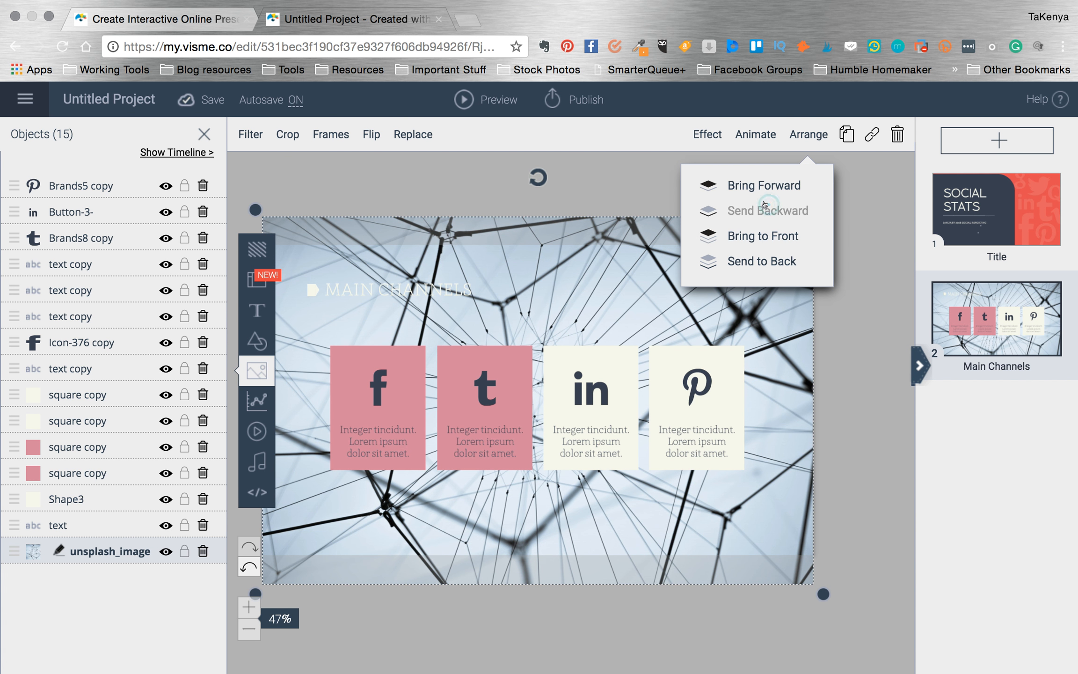
pyautogui.click(857, 396)
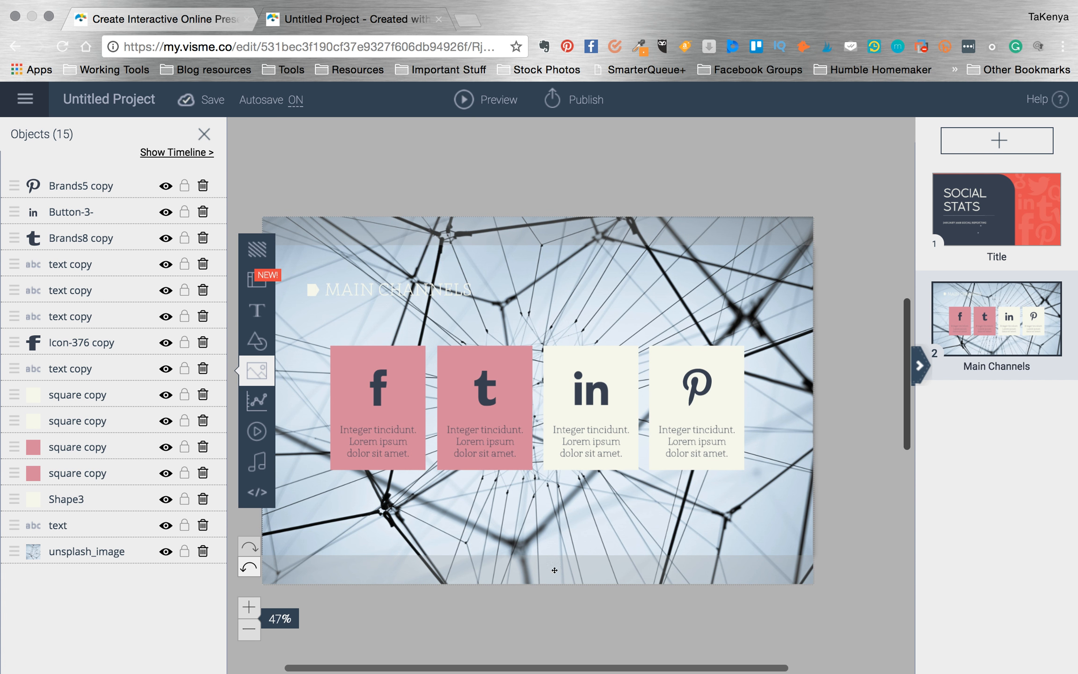
# Step: Scale the wire-network photo down to about 1210 × 806 and centre it horizontally on the slide
pyautogui.click(729, 295)
pyautogui.moveTo(822, 208); pyautogui.dragTo(791, 252)
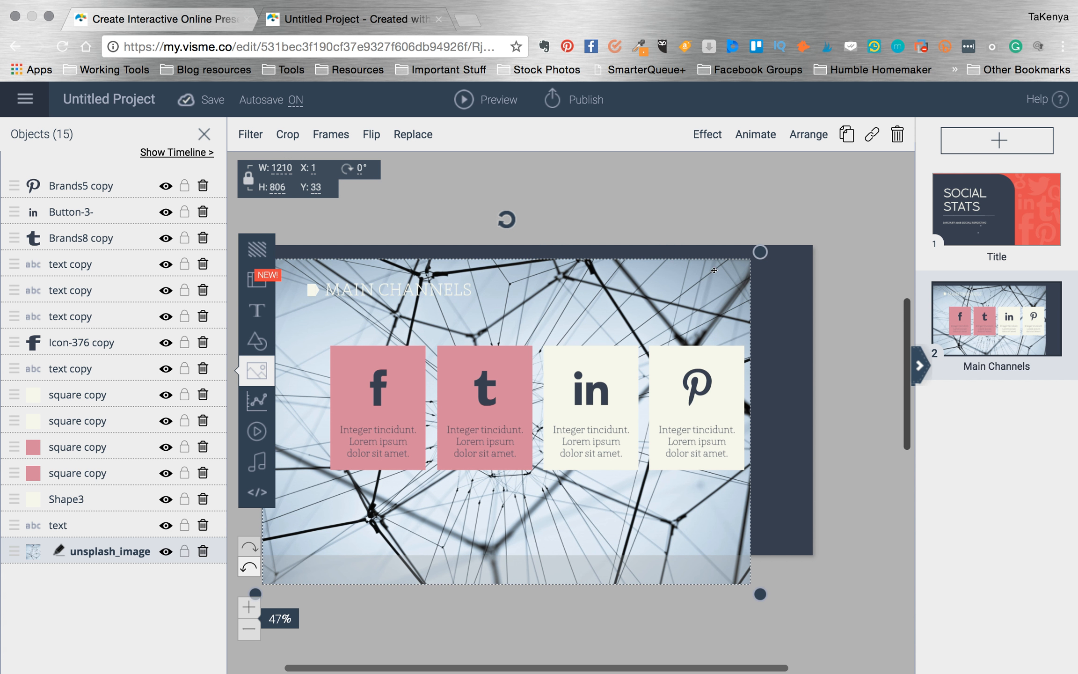
pyautogui.moveTo(713, 270); pyautogui.dragTo(740, 271)
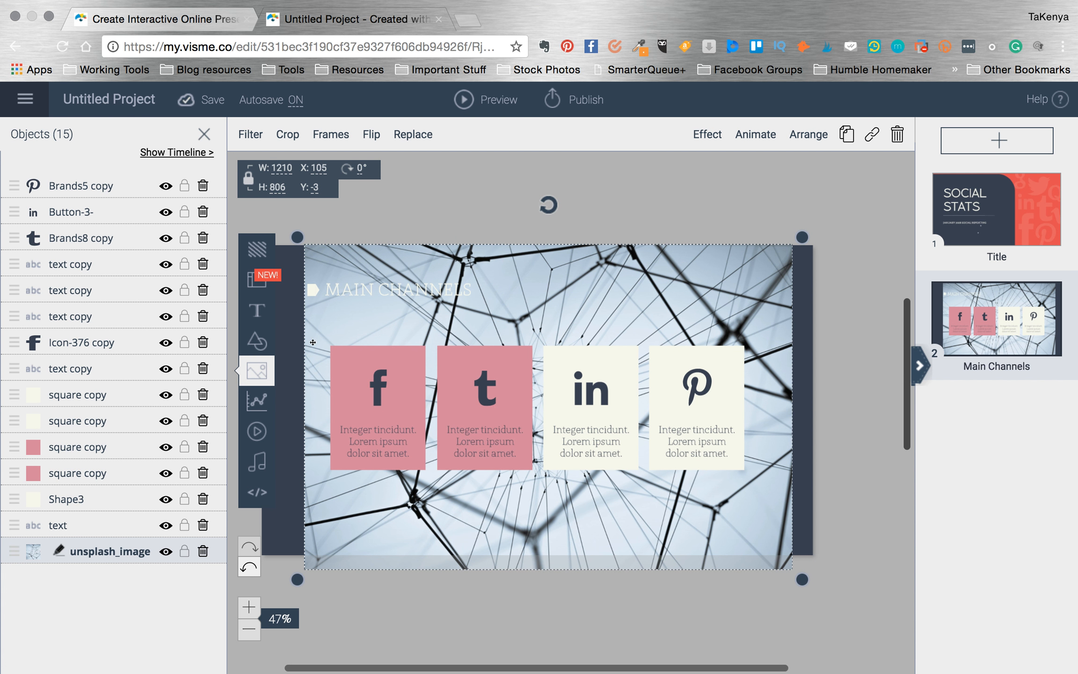
pyautogui.click(290, 289)
pyautogui.click(286, 256)
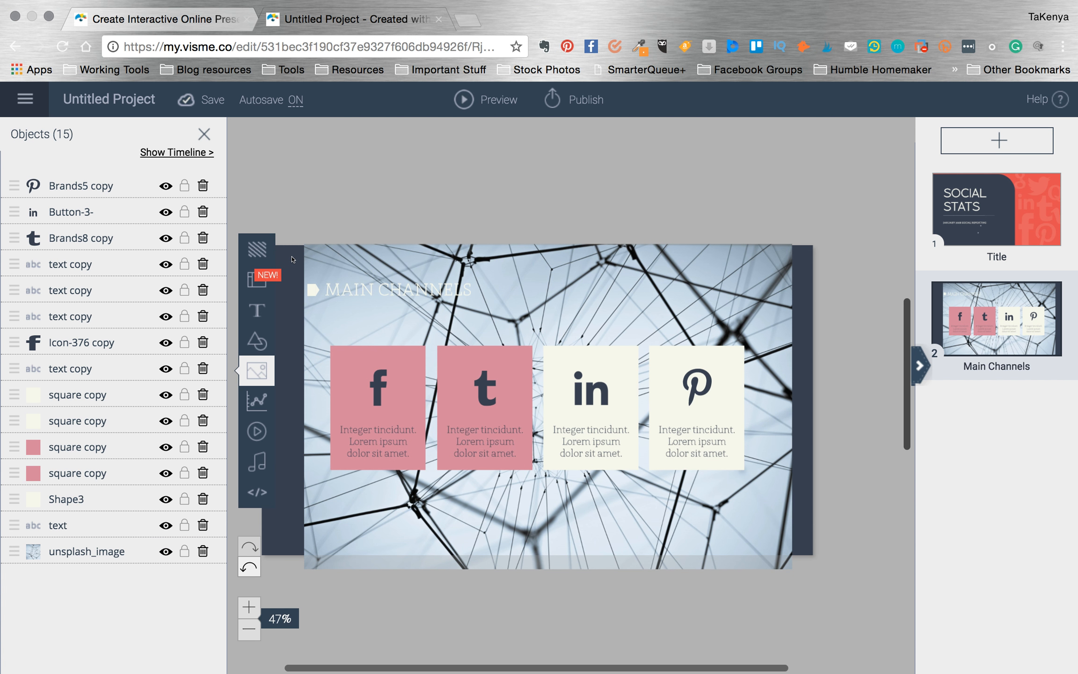
pyautogui.click(787, 267)
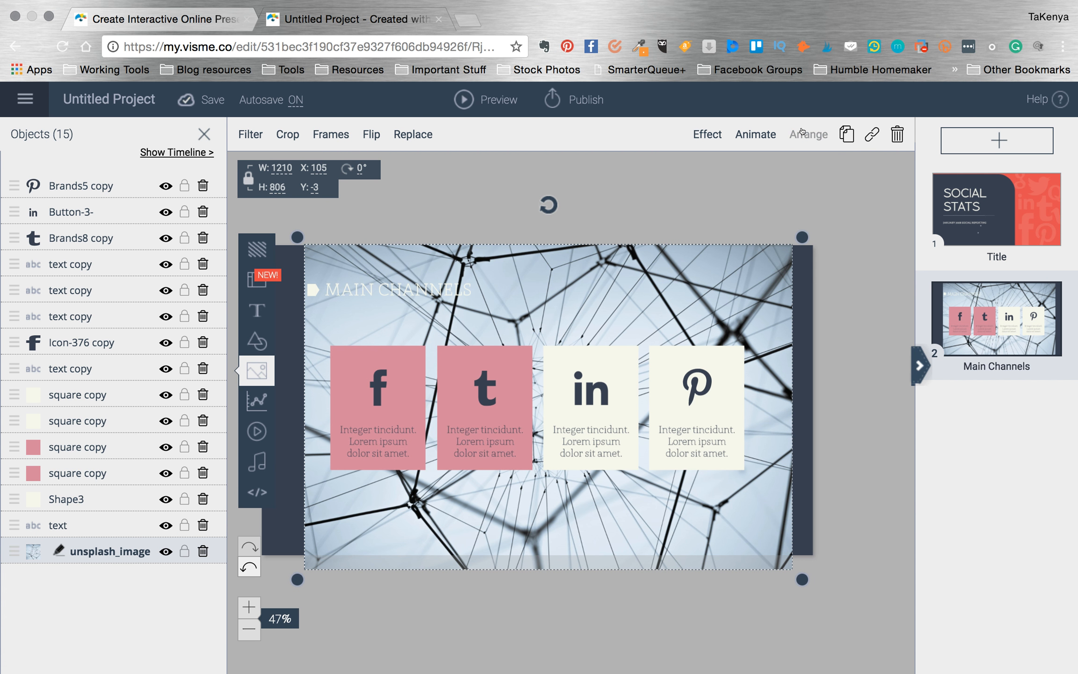
pyautogui.click(802, 132)
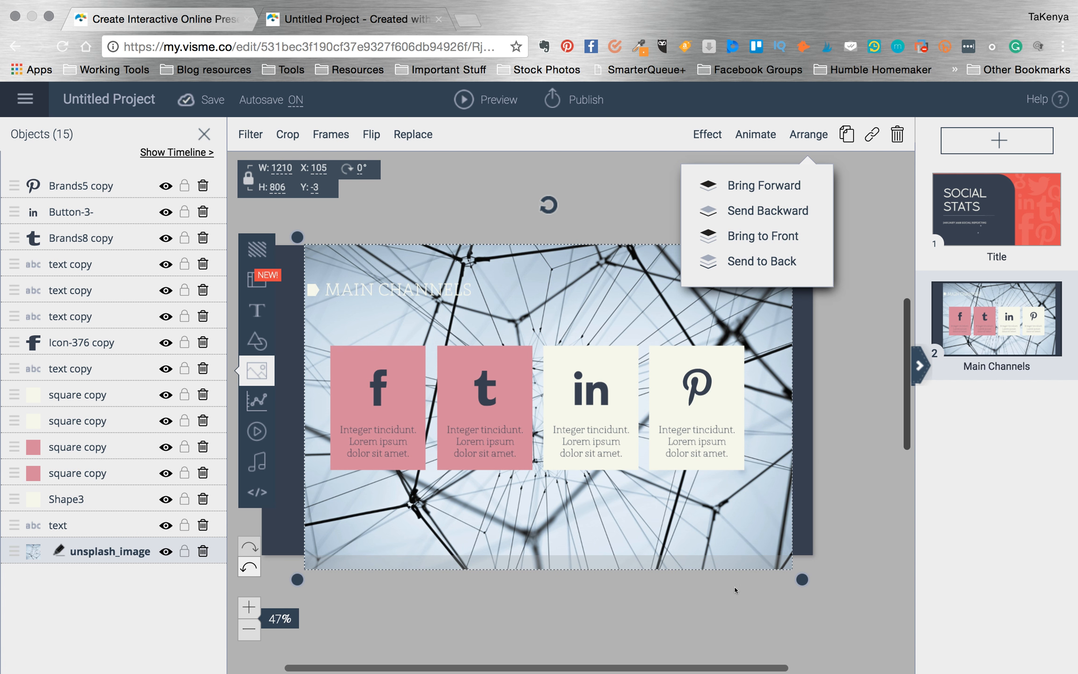
pyautogui.click(863, 499)
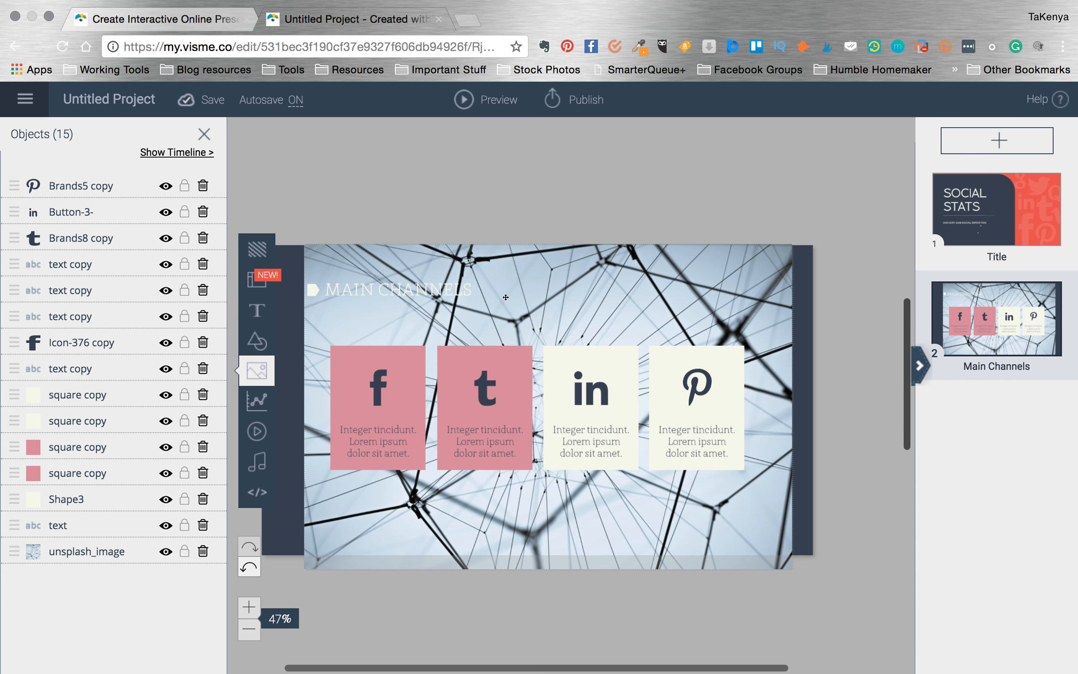
pyautogui.click(15, 94)
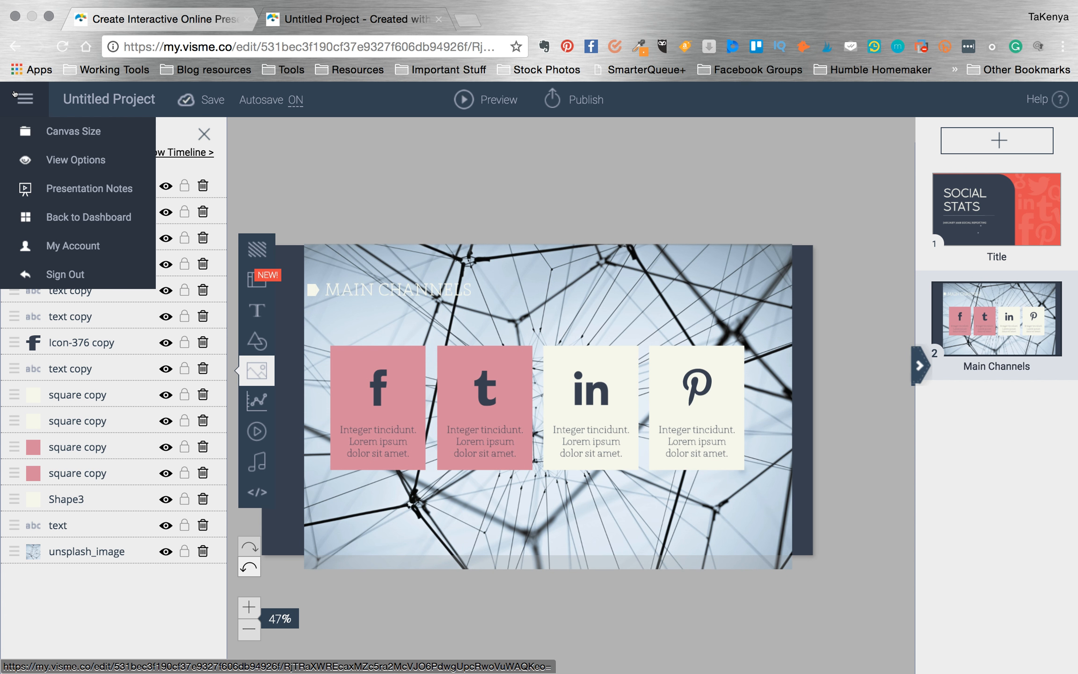
pyautogui.click(204, 134)
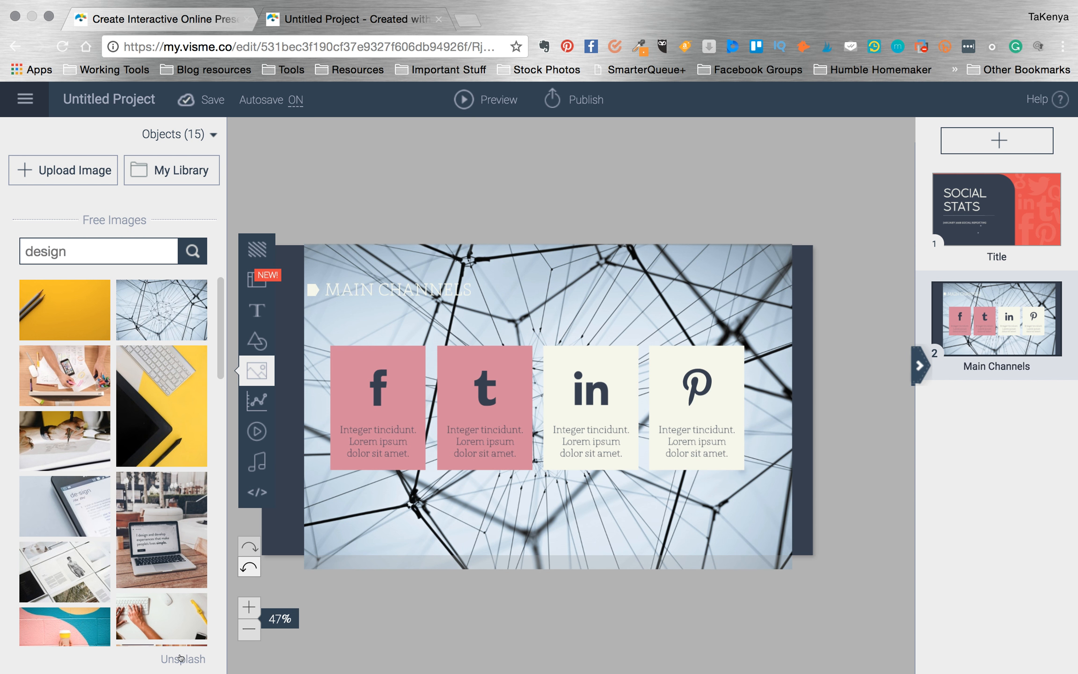
pyautogui.click(320, 596)
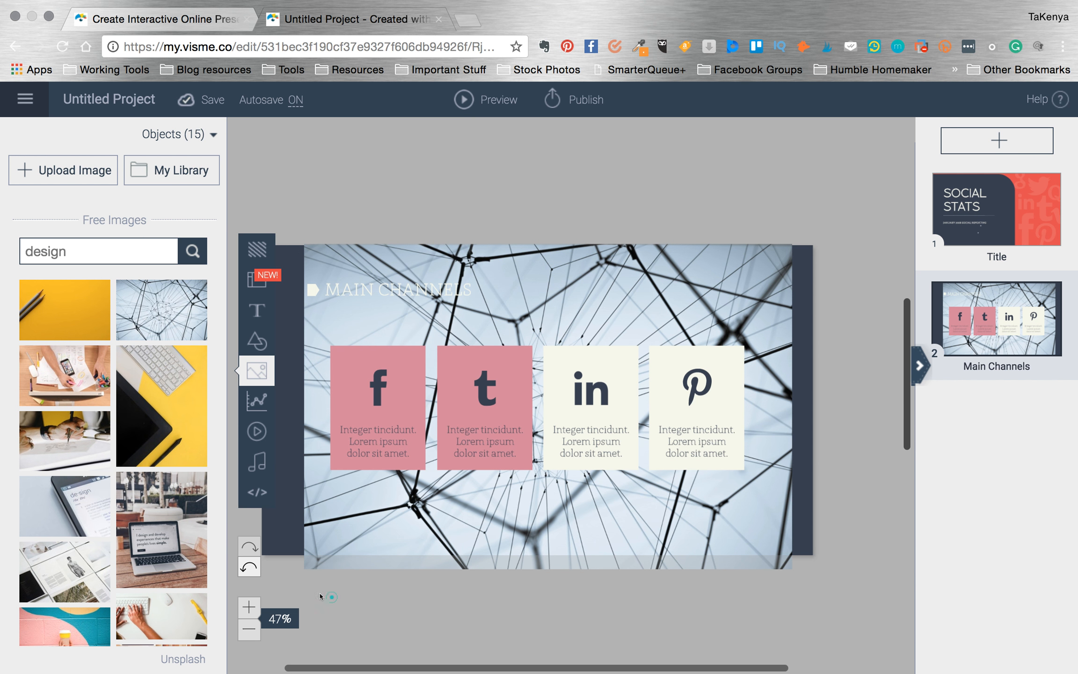
# Step: Undo the wire-network photo's edits and insertion, keeping the Tumblr card's pink fill
pyautogui.click(244, 568)
pyautogui.click(244, 568)
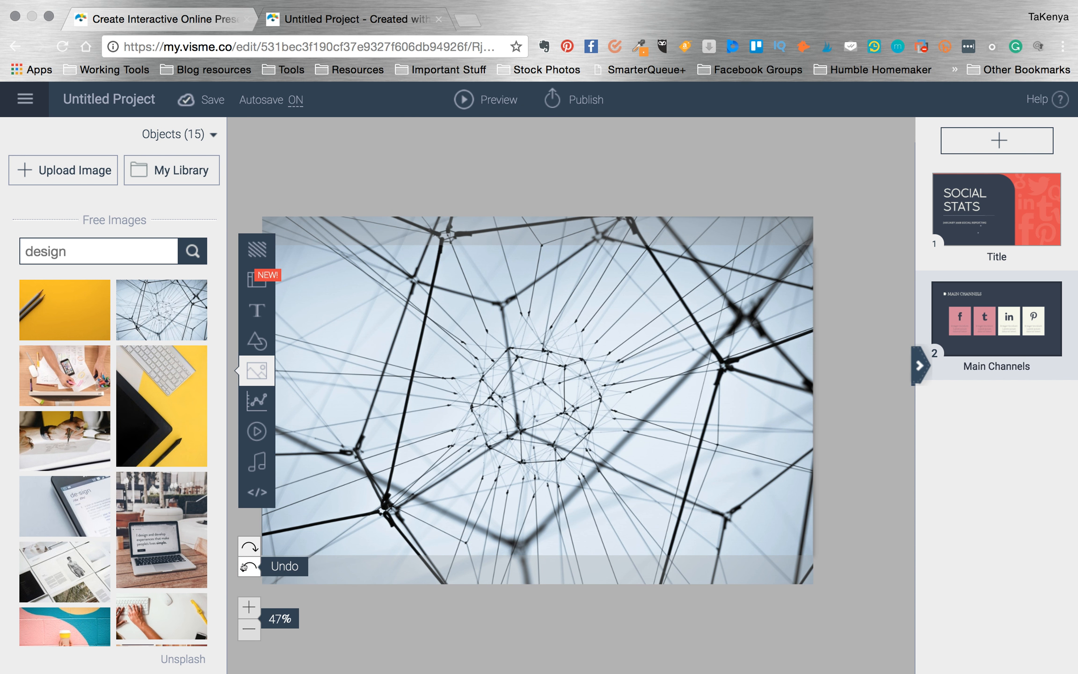
pyautogui.click(243, 567)
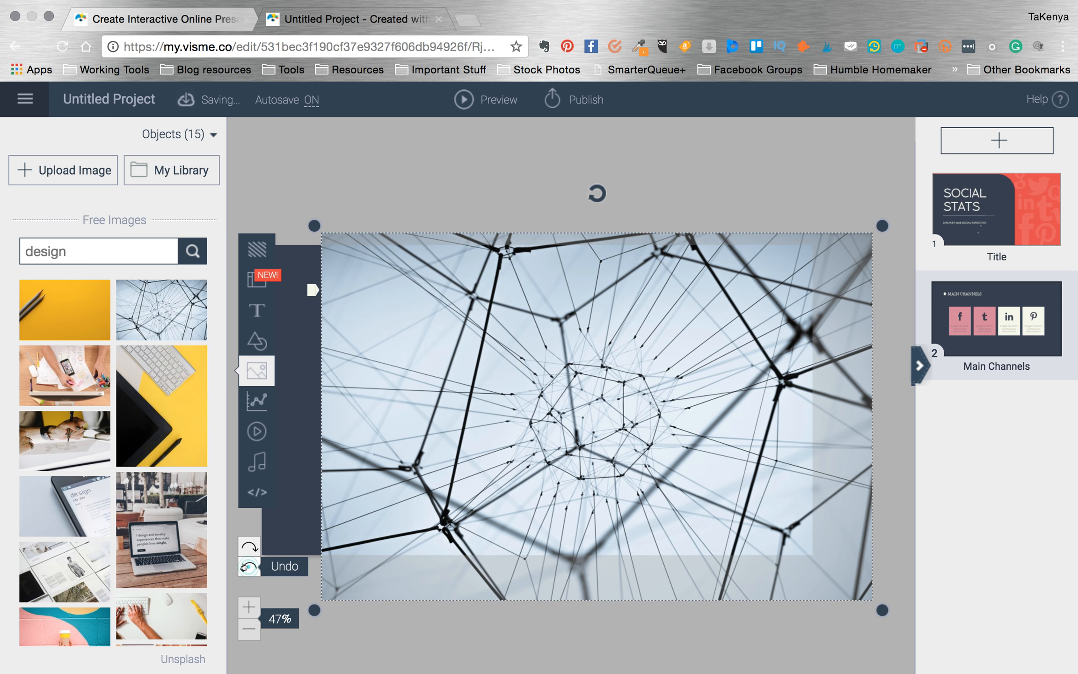
pyautogui.click(243, 567)
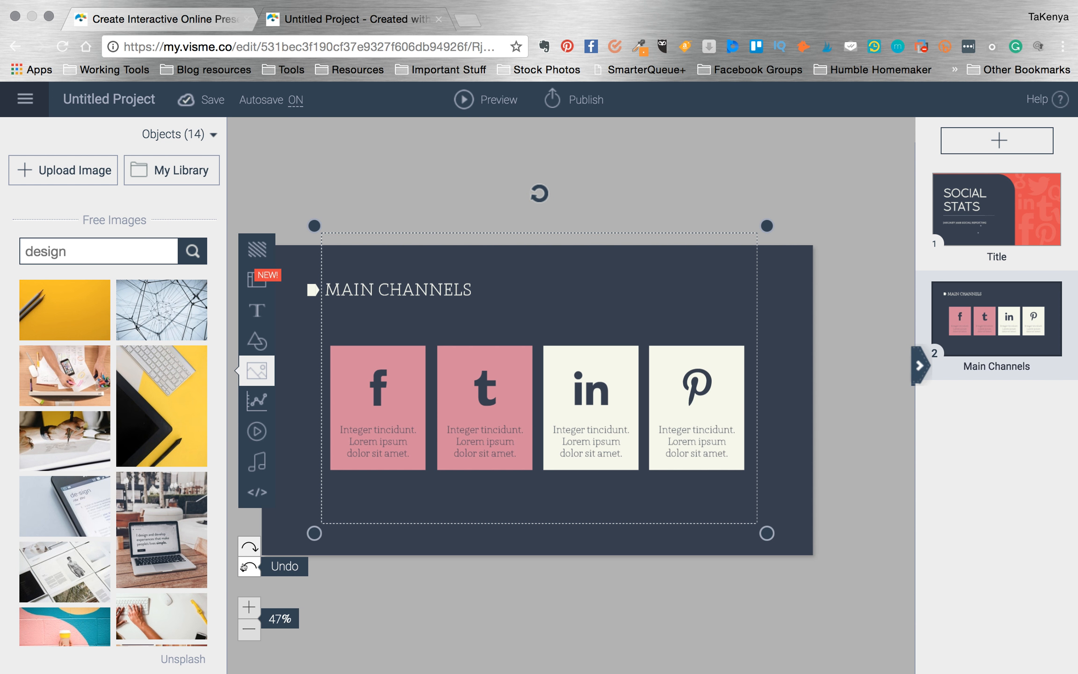
pyautogui.click(243, 567)
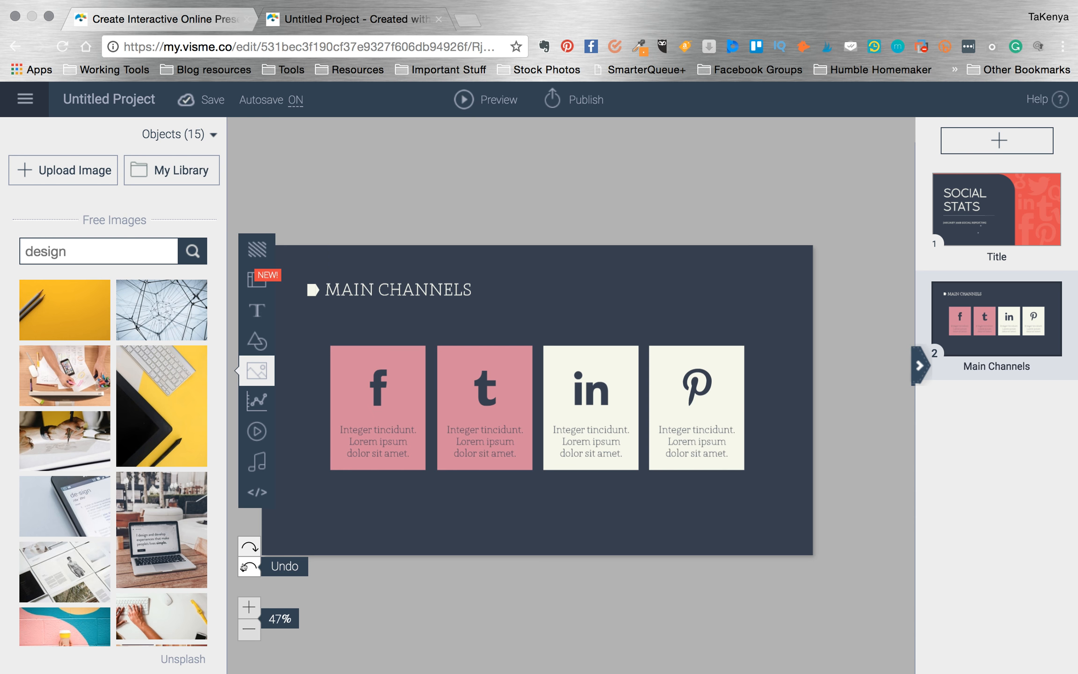
pyautogui.click(243, 567)
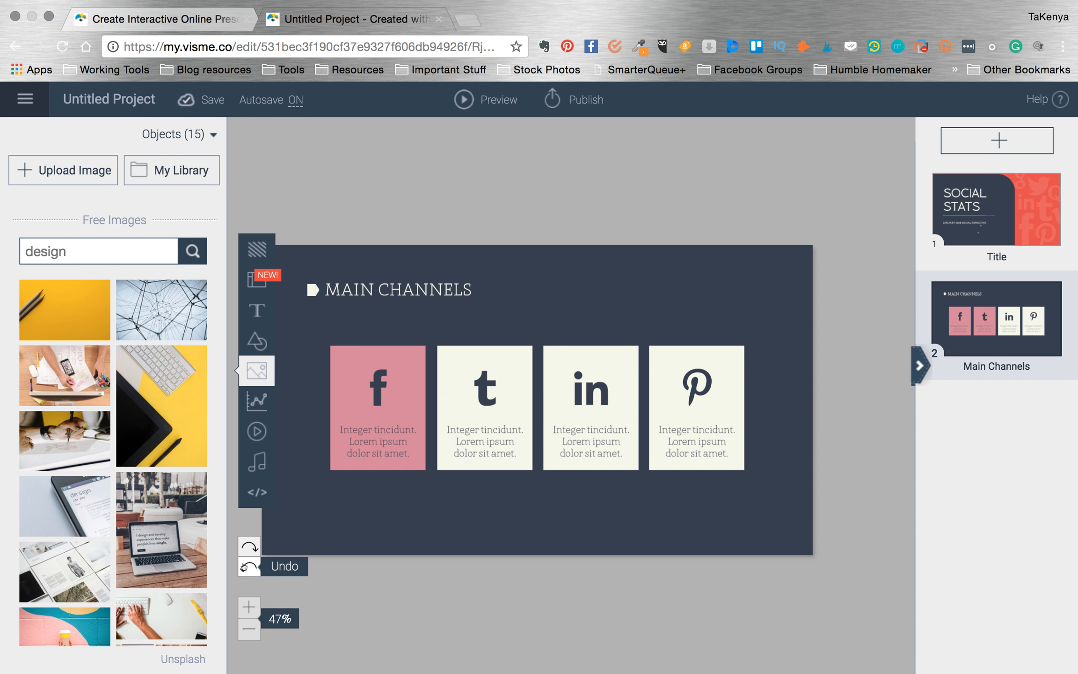
pyautogui.click(243, 546)
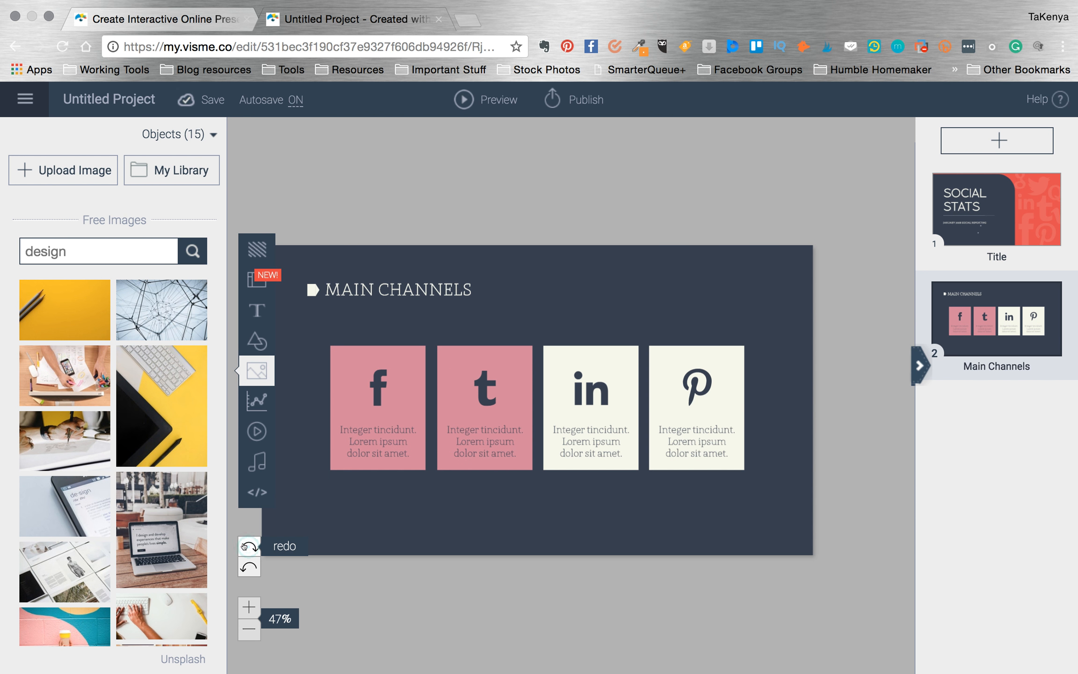
pyautogui.click(254, 247)
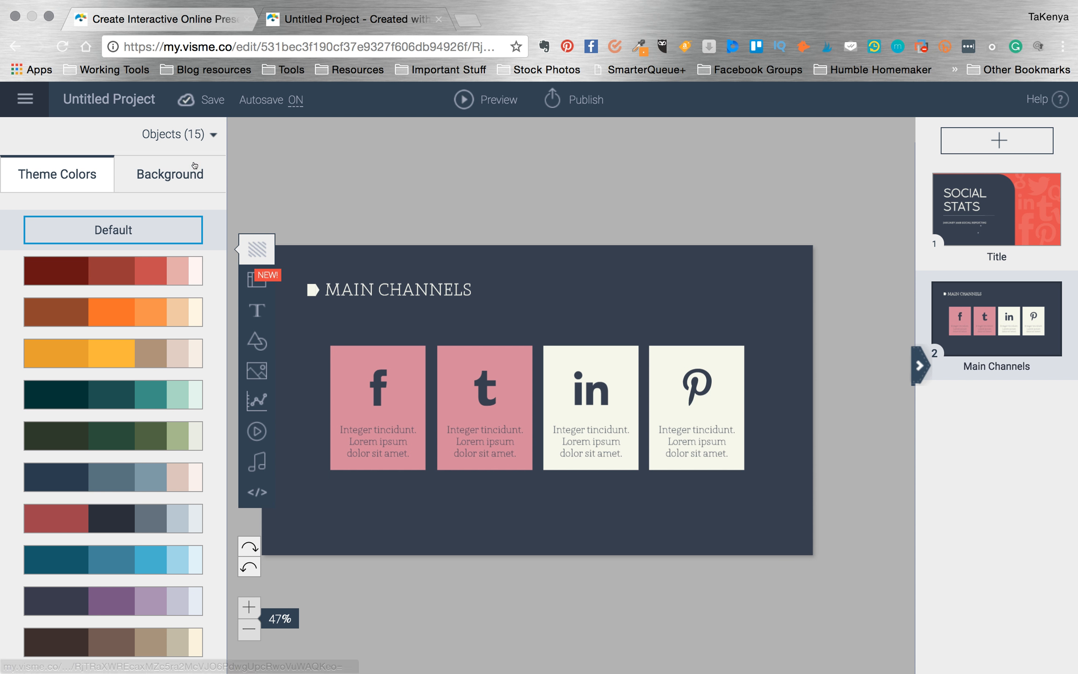
pyautogui.click(256, 311)
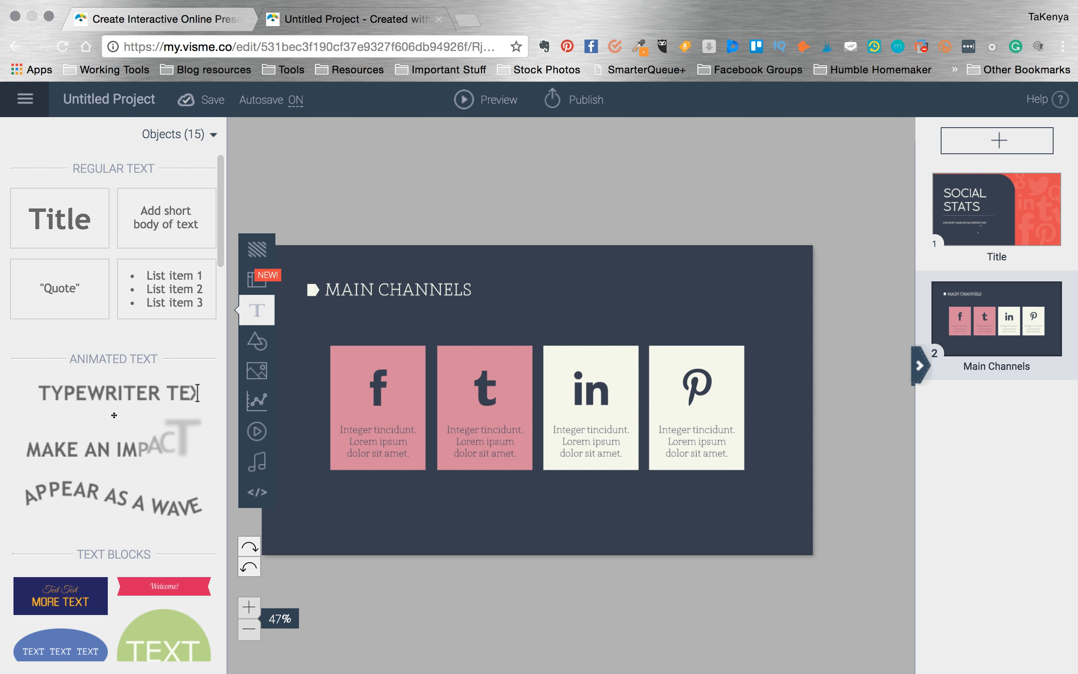
pyautogui.click(250, 279)
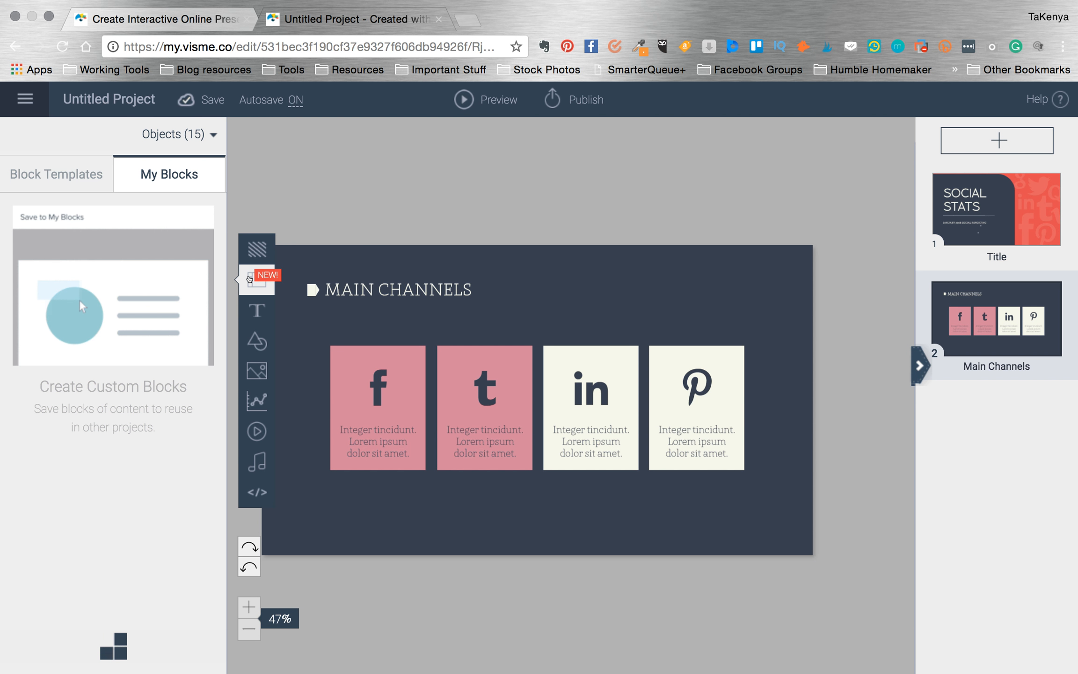
# Step: Apply the dark red theme colour palette to the presentation and browse the other palettes
pyautogui.click(249, 249)
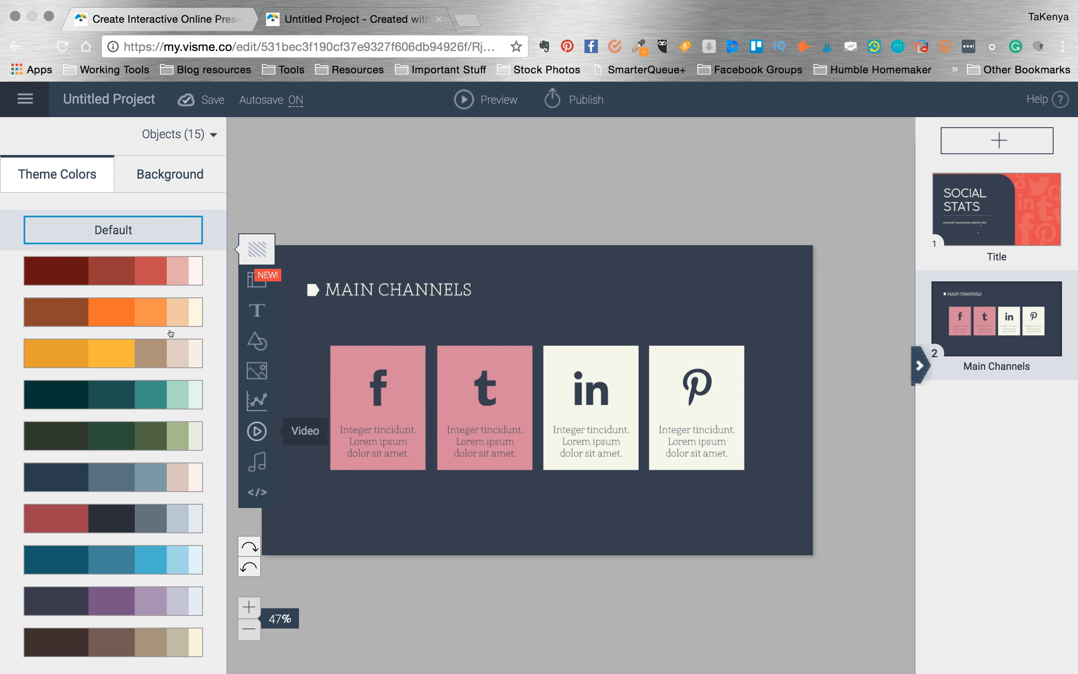
pyautogui.click(156, 266)
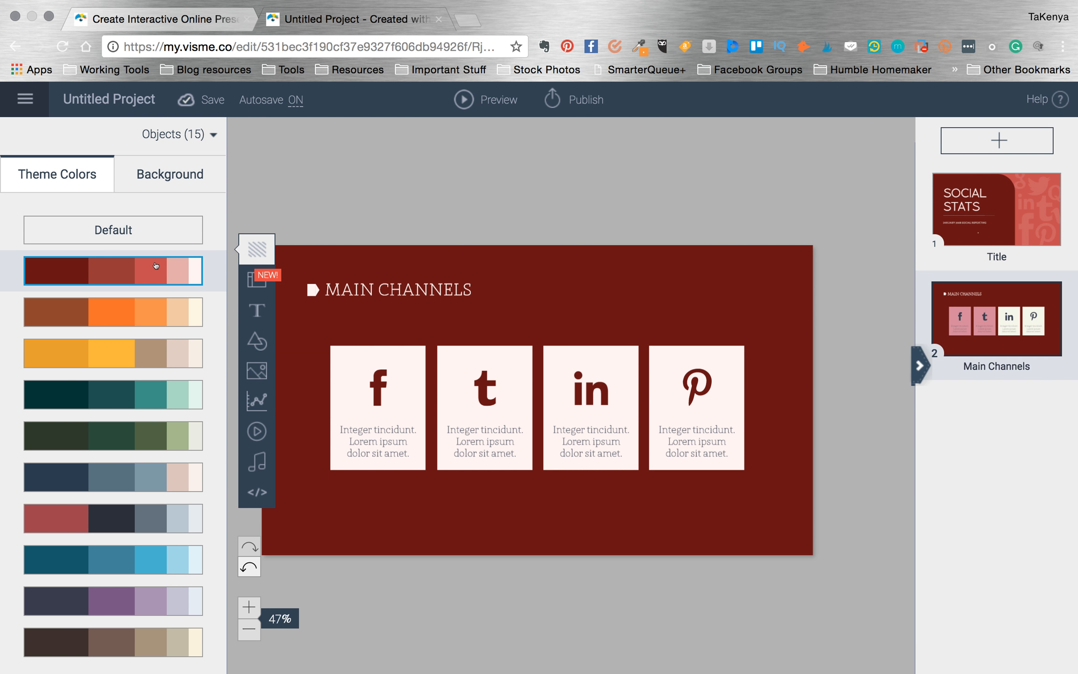
pyautogui.scroll(-2, 146, 360)
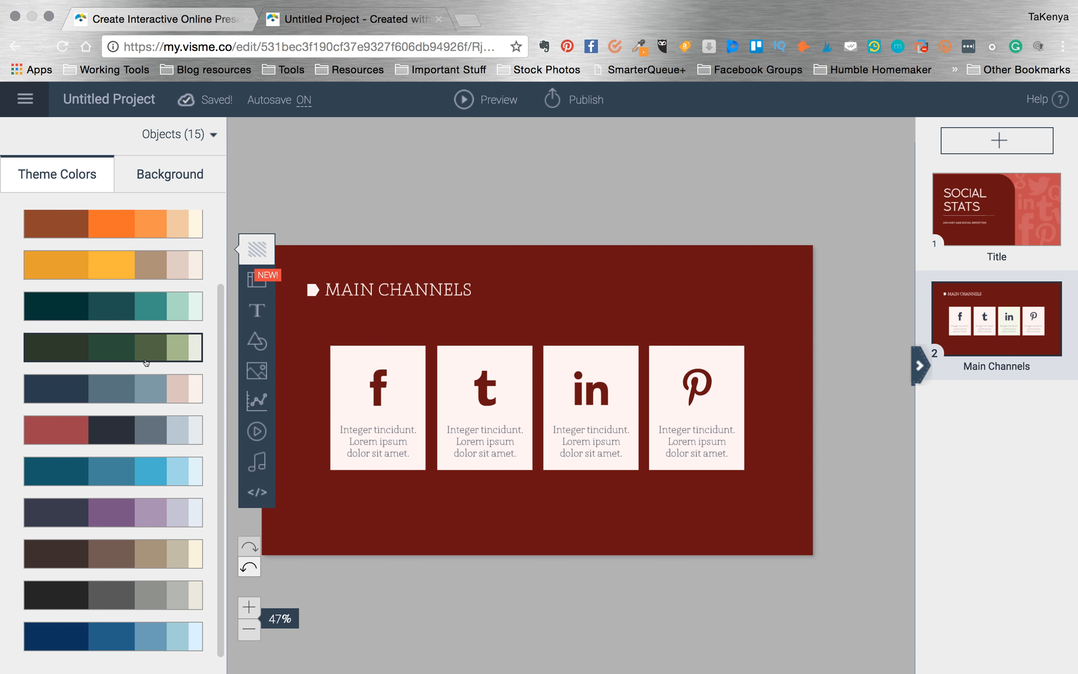
pyautogui.scroll(2, 147, 362)
# Step: Set the Main Channels slide's background to the blue mountain photo preset and browse the other background photos
pyautogui.click(158, 180)
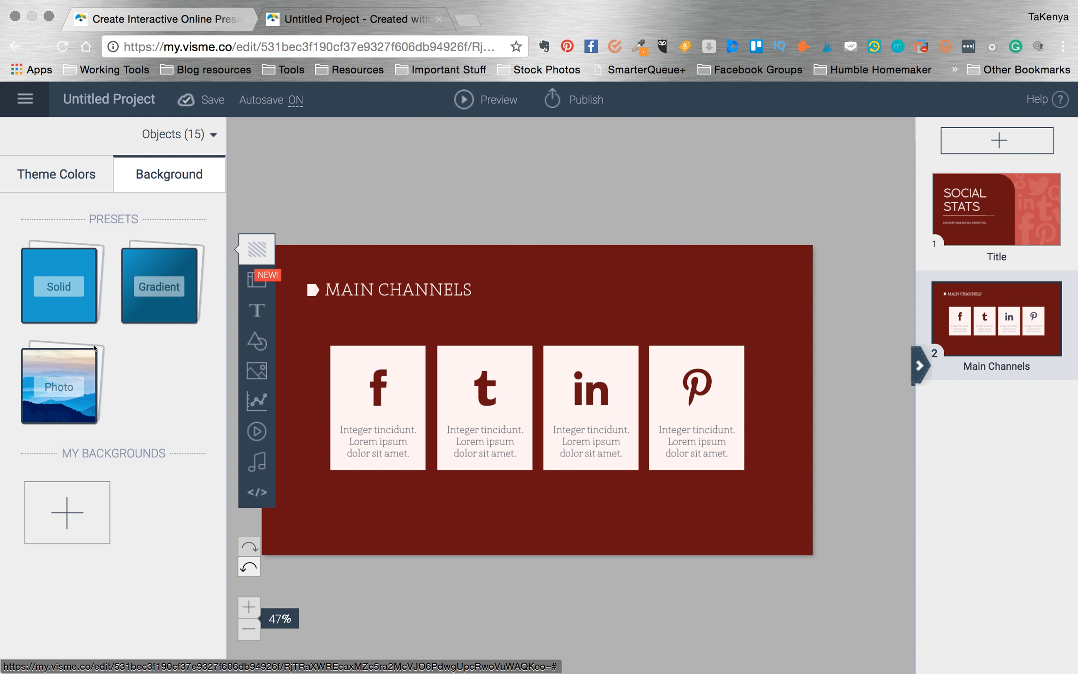
pyautogui.click(65, 370)
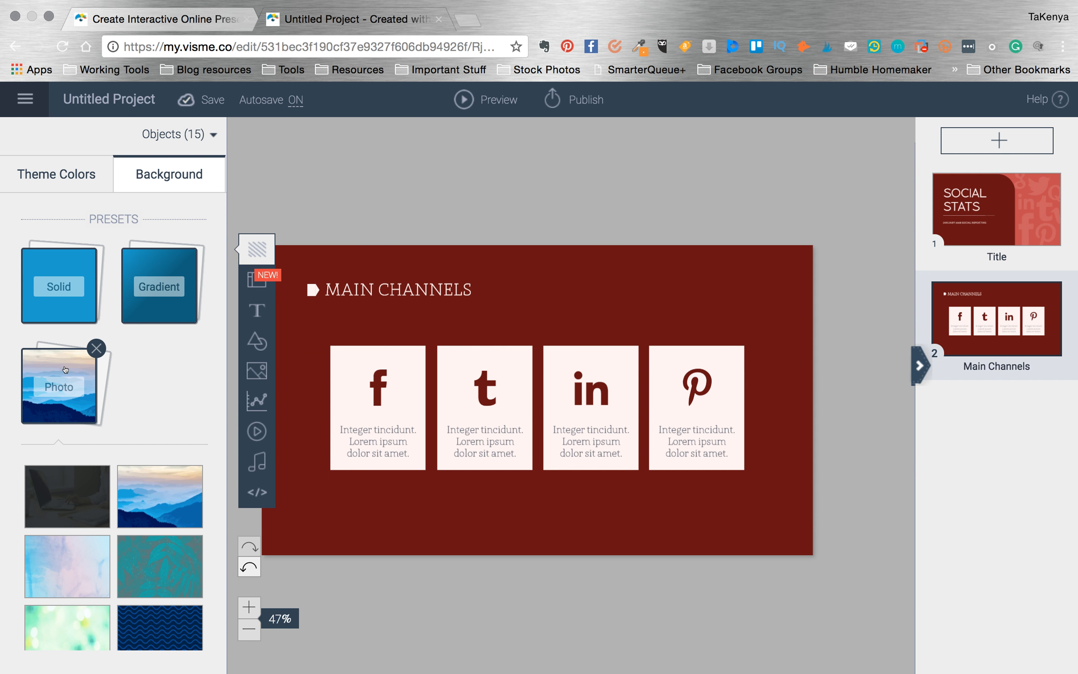
pyautogui.click(155, 504)
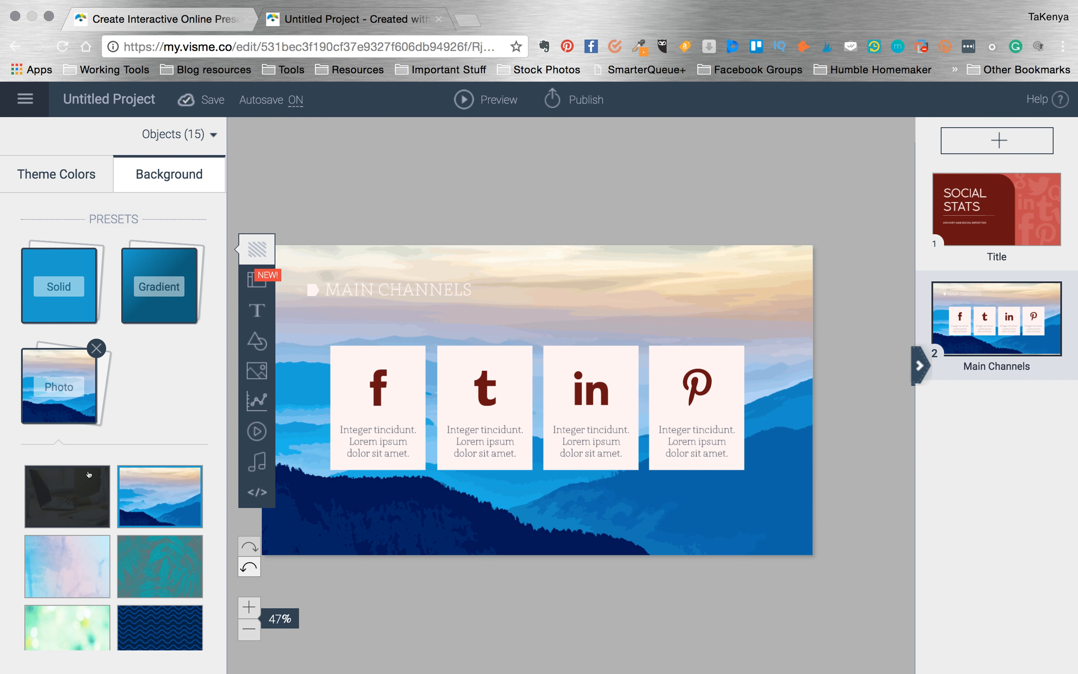
pyautogui.scroll(-6, 154, 436)
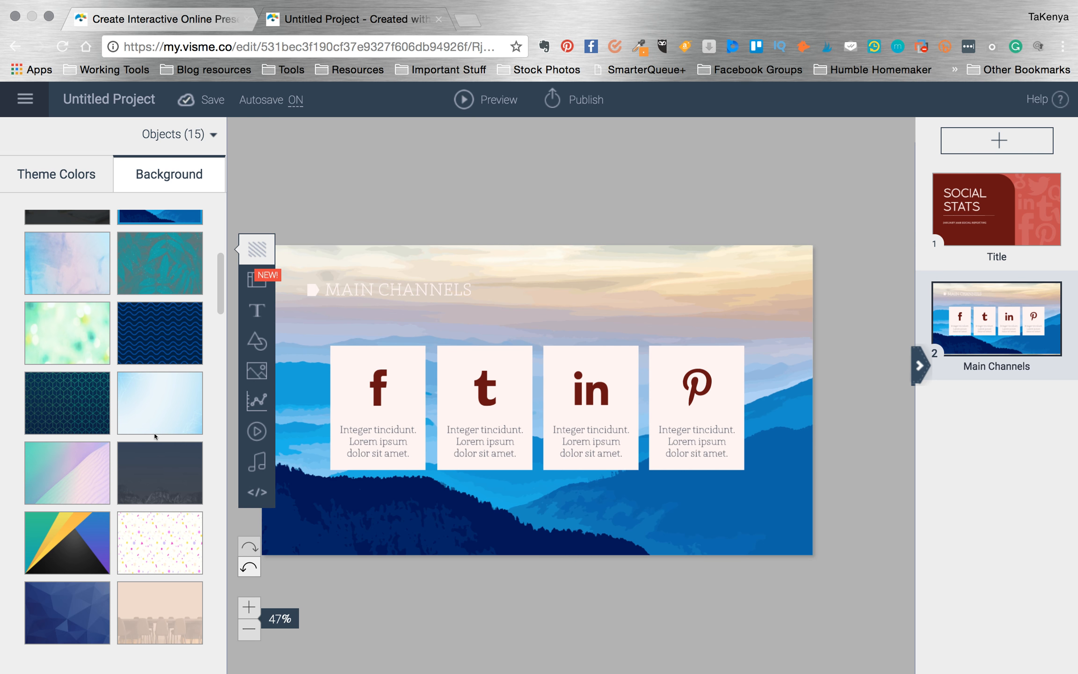
pyautogui.scroll(6, 154, 436)
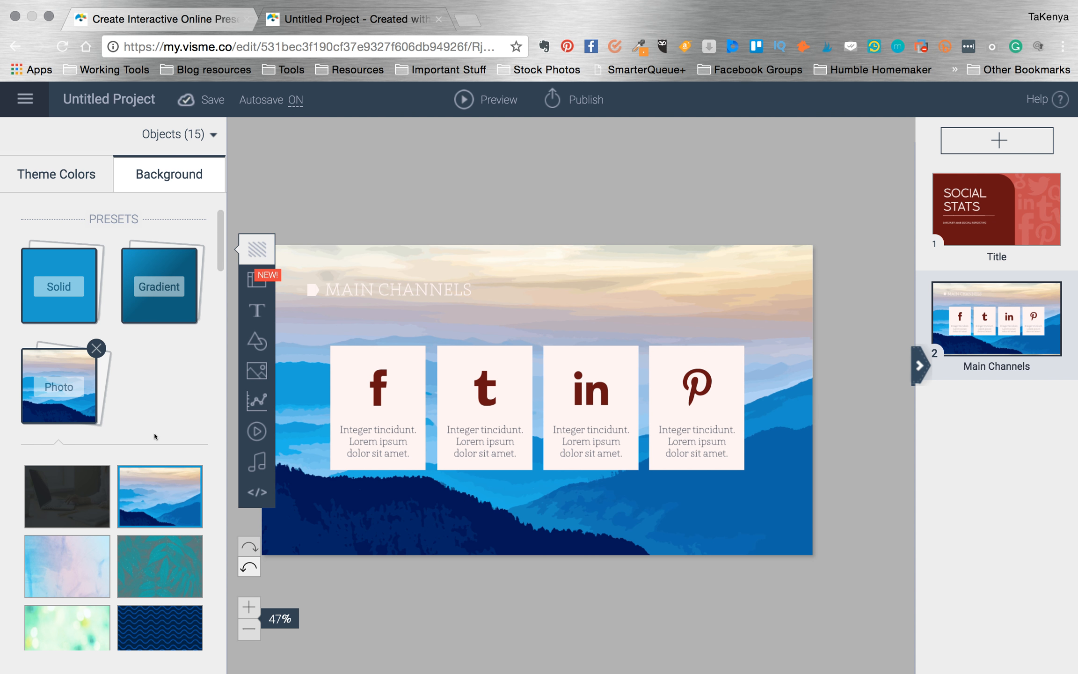
# Step: Check the theme palettes again, and set the Main Channels slide's background to the solid dark navy preset
pyautogui.click(61, 168)
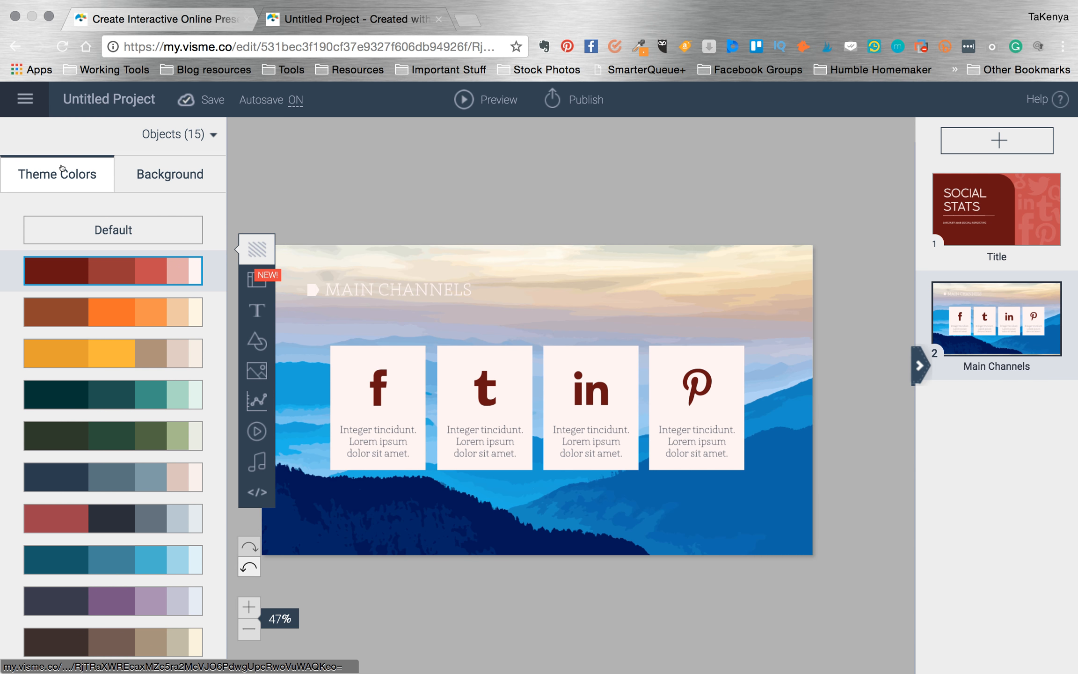
pyautogui.click(132, 171)
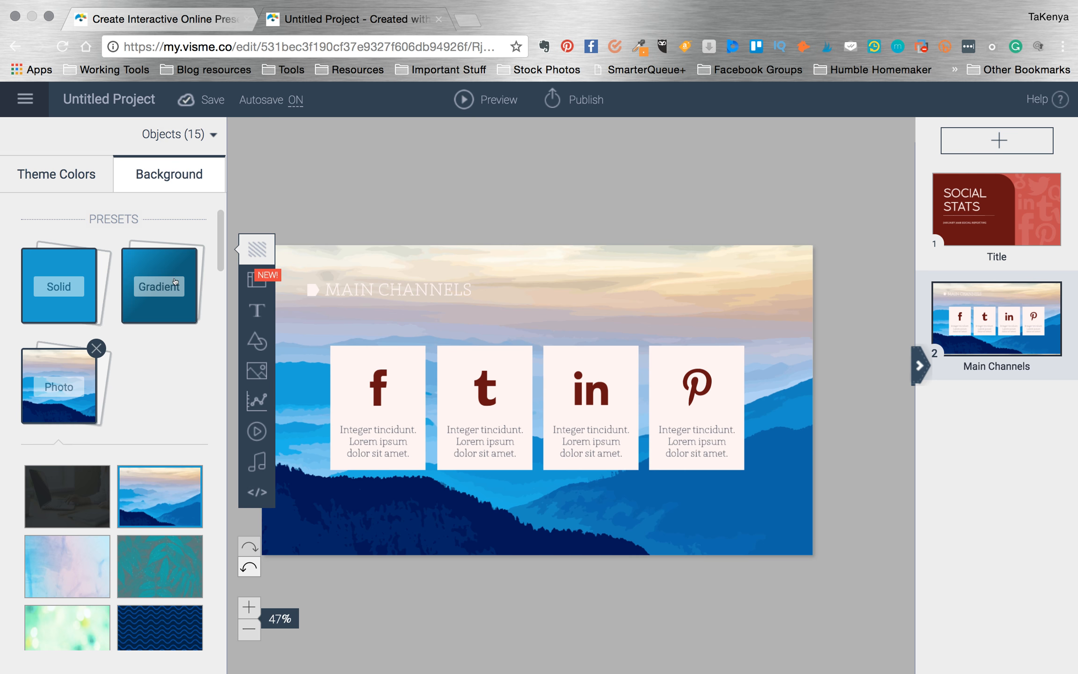
pyautogui.click(72, 282)
pyautogui.click(127, 462)
pyautogui.click(177, 401)
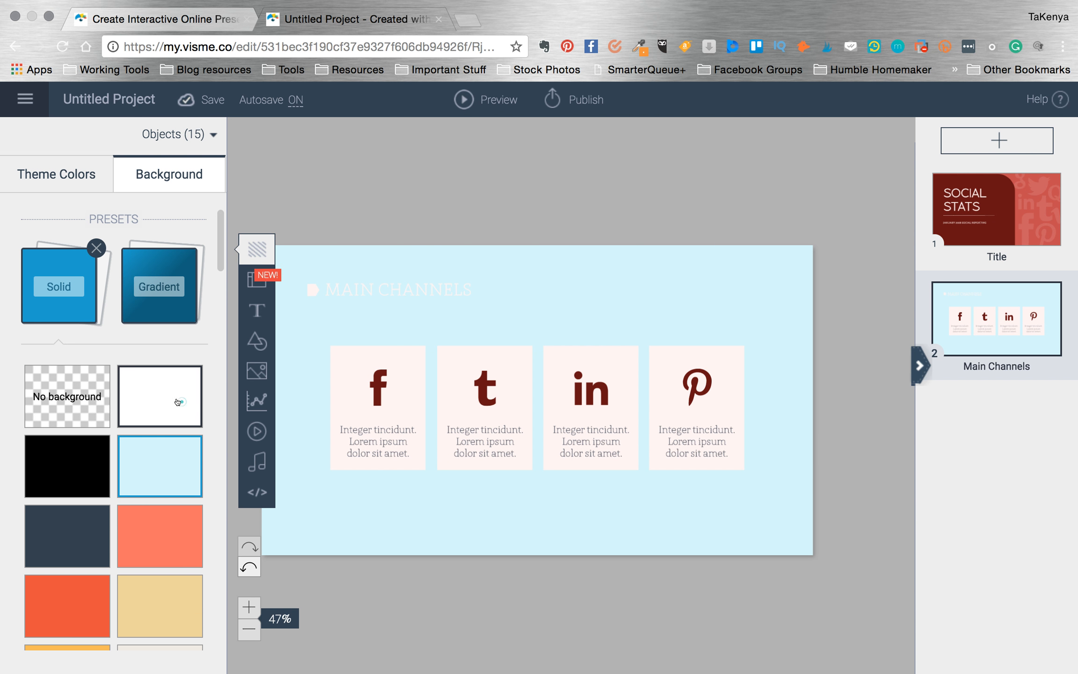
pyautogui.click(79, 525)
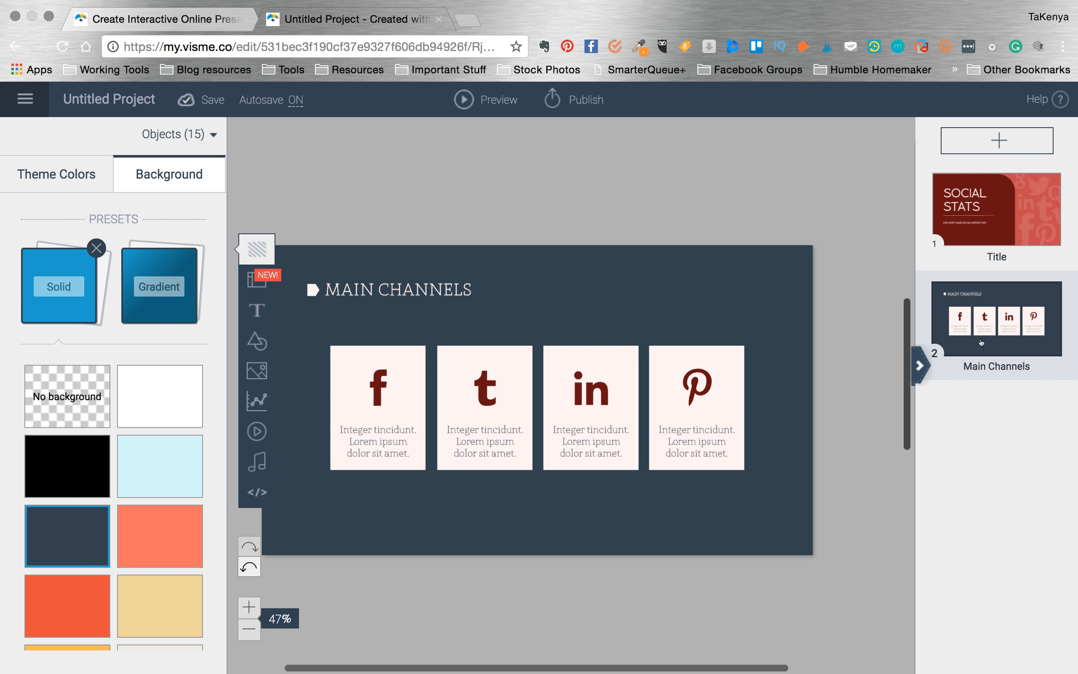
# Step: Add the #Hashtags slide with the Twitter bird from the theme library as the third slide
pyautogui.moveTo(1043, 336)
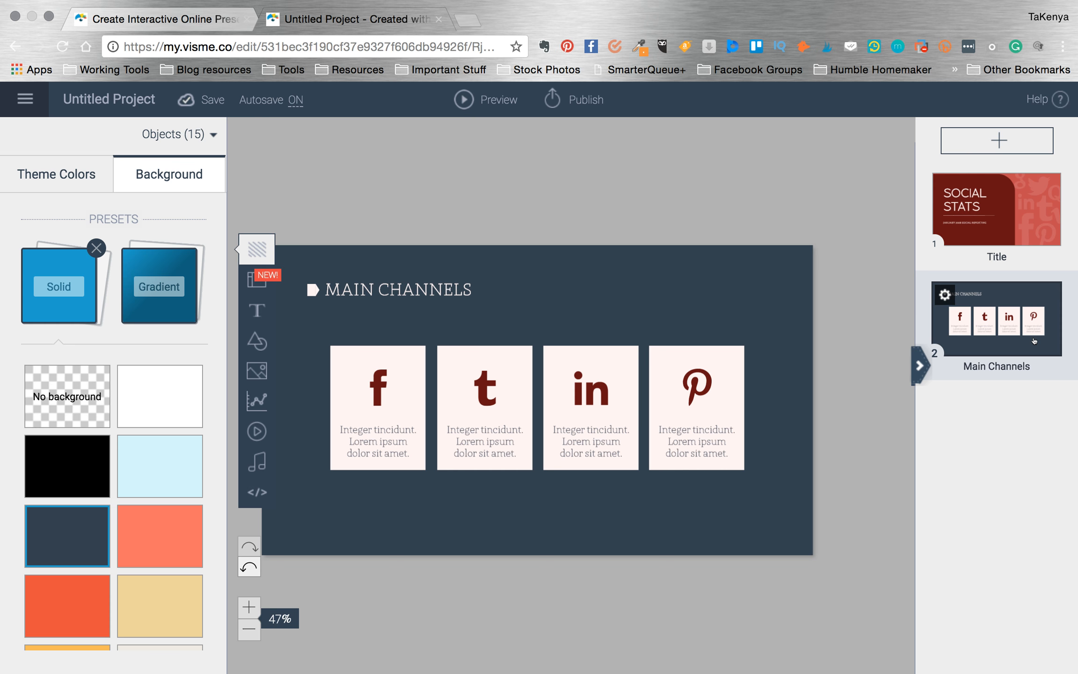
pyautogui.click(1000, 140)
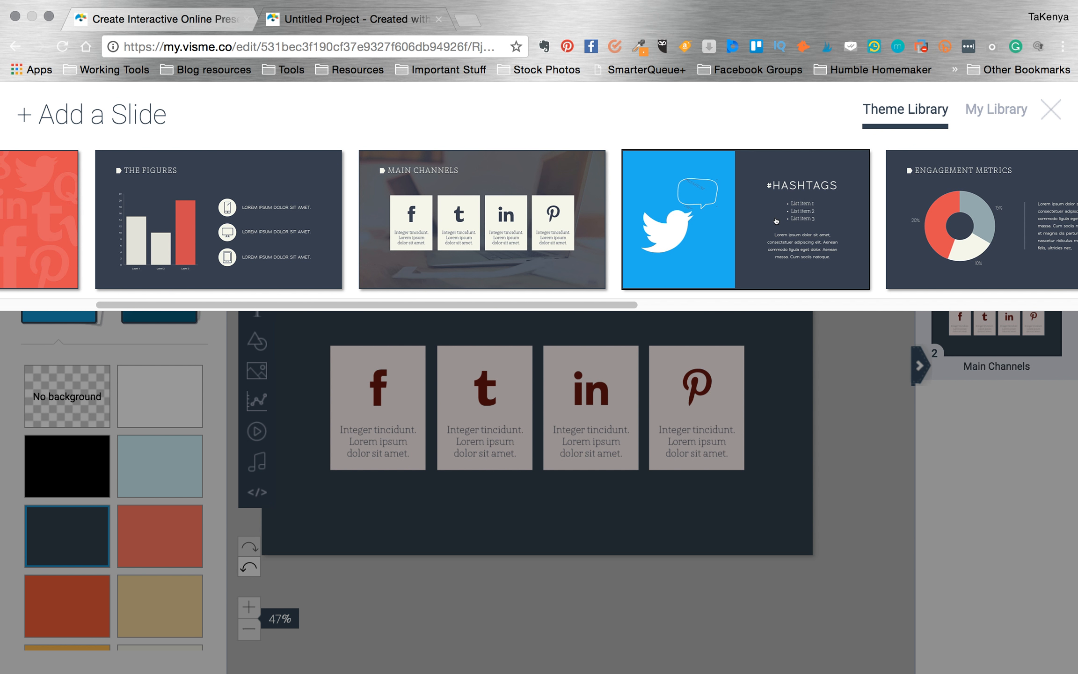
pyautogui.click(757, 227)
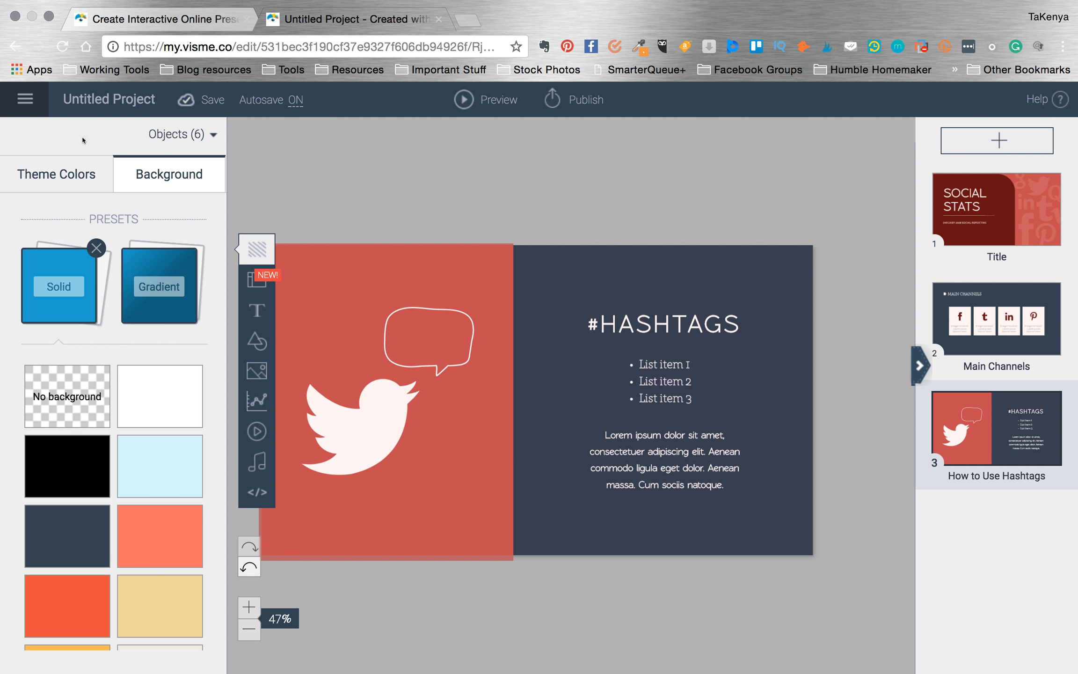
# Step: Try the opacity effect on the Twitter bird, leaving it at 100%
pyautogui.click(364, 437)
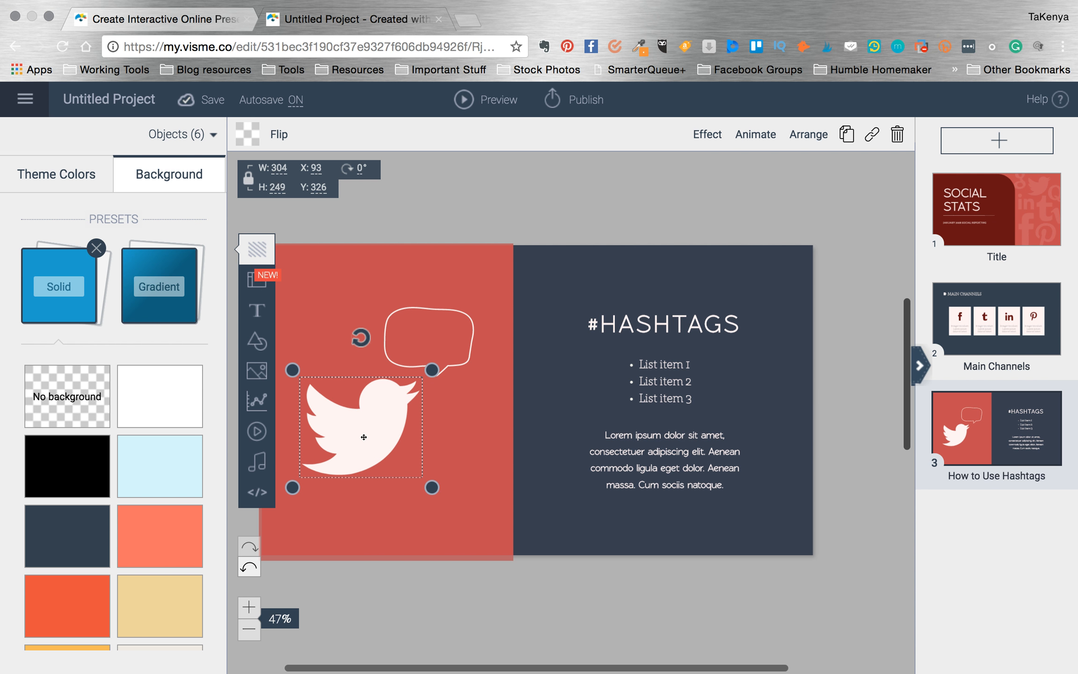
pyautogui.click(707, 134)
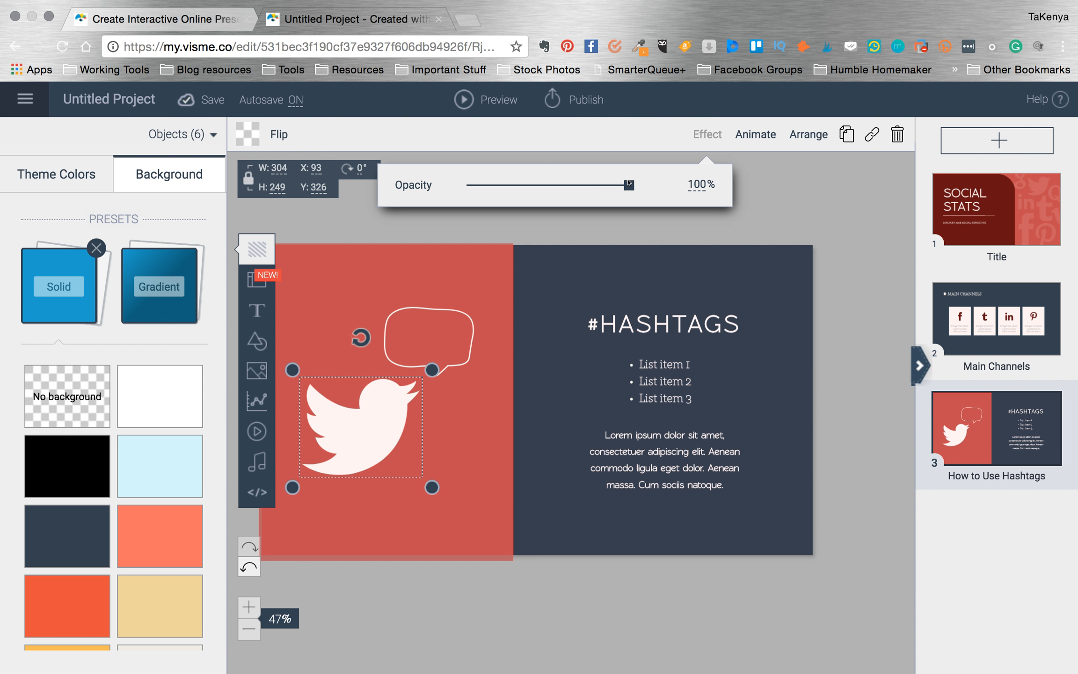
pyautogui.moveTo(629, 184); pyautogui.dragTo(683, 187)
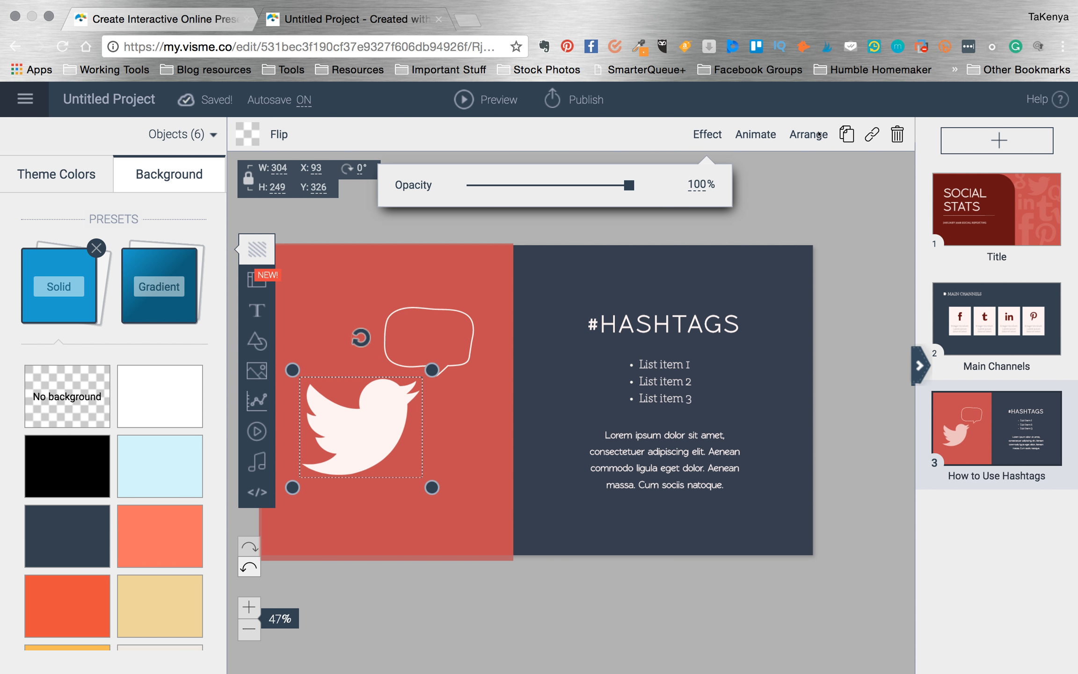
# Step: Give the Twitter bird a Fly from Left entrance animation starting at 2 seconds and preview the slide
pyautogui.click(763, 134)
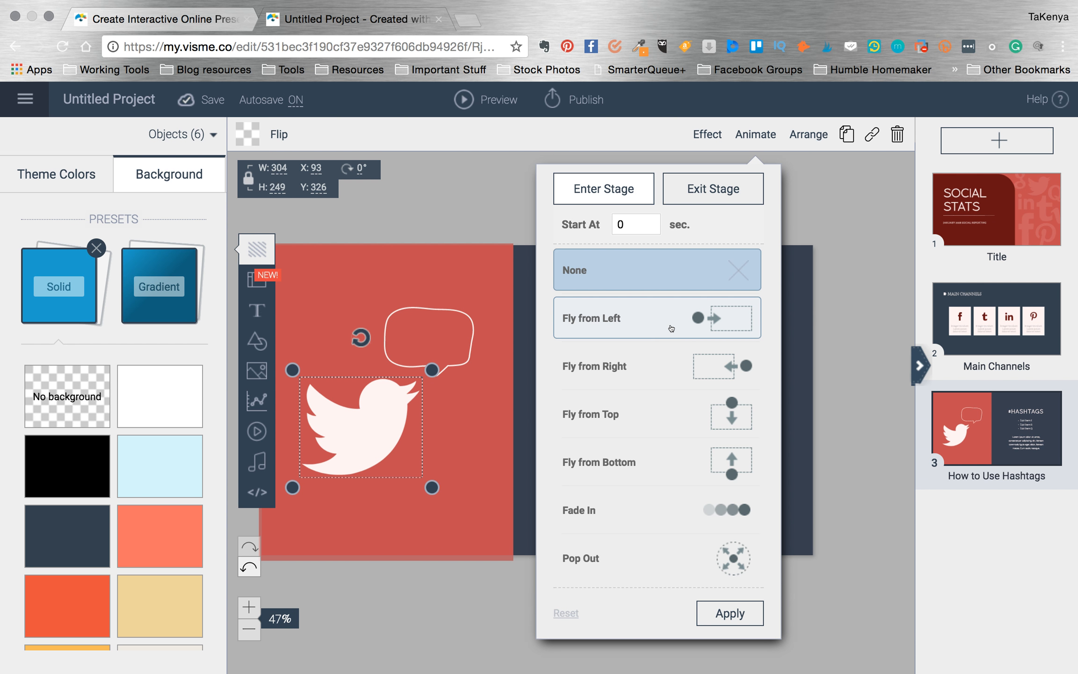
pyautogui.click(671, 328)
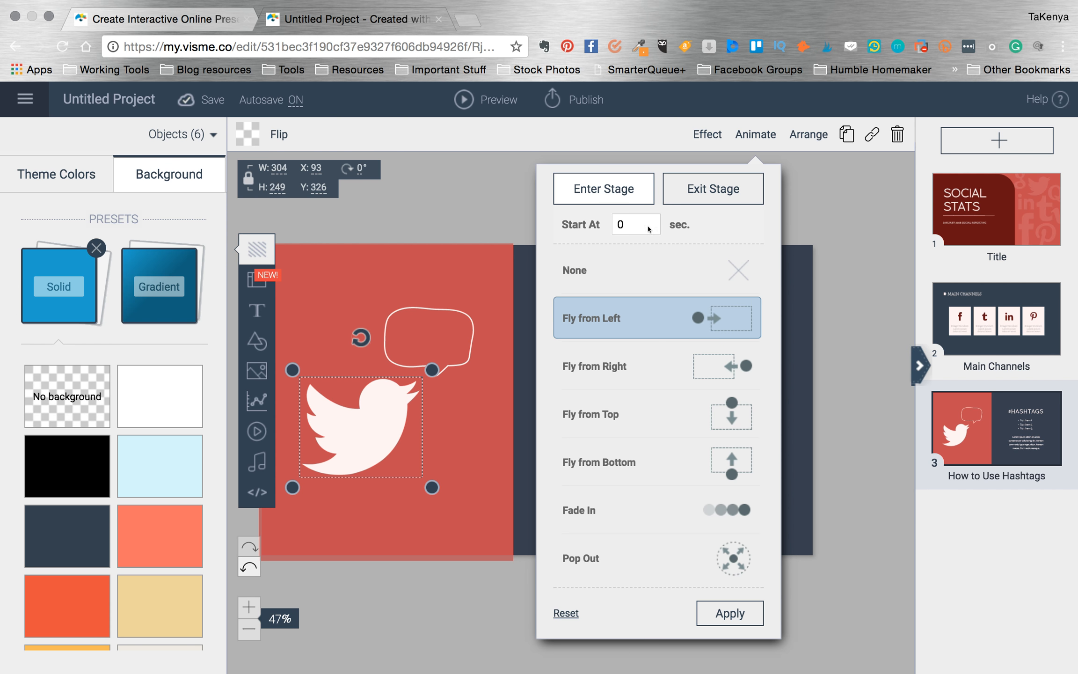
pyautogui.click(630, 225)
pyautogui.doubleClick(630, 225)
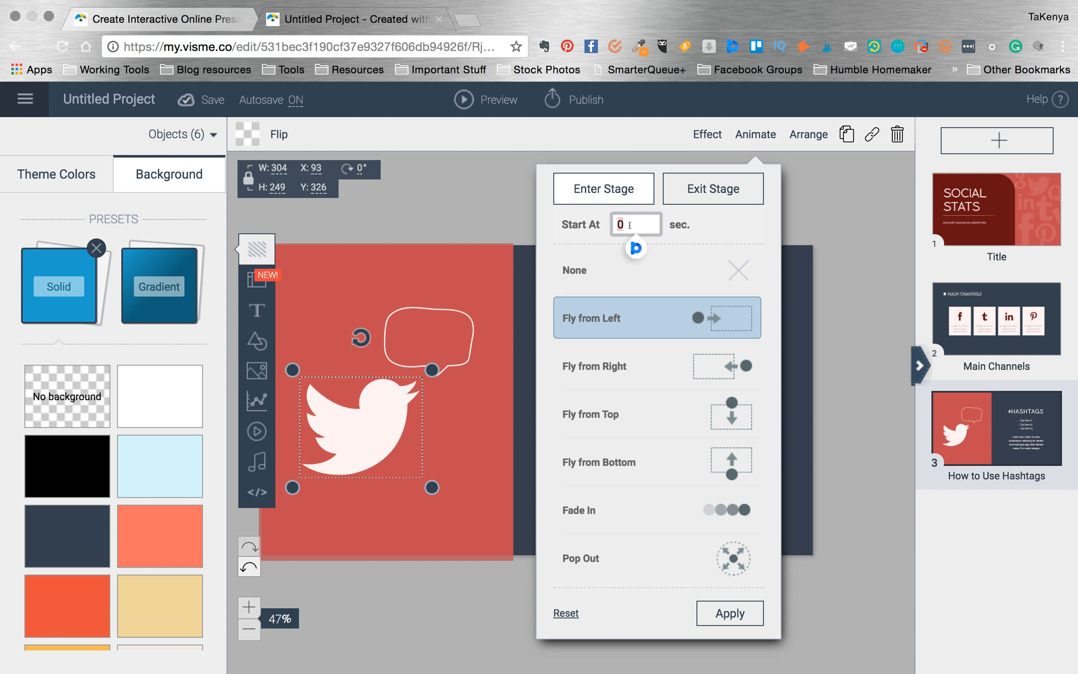
pyautogui.write('2')
pyautogui.click(717, 613)
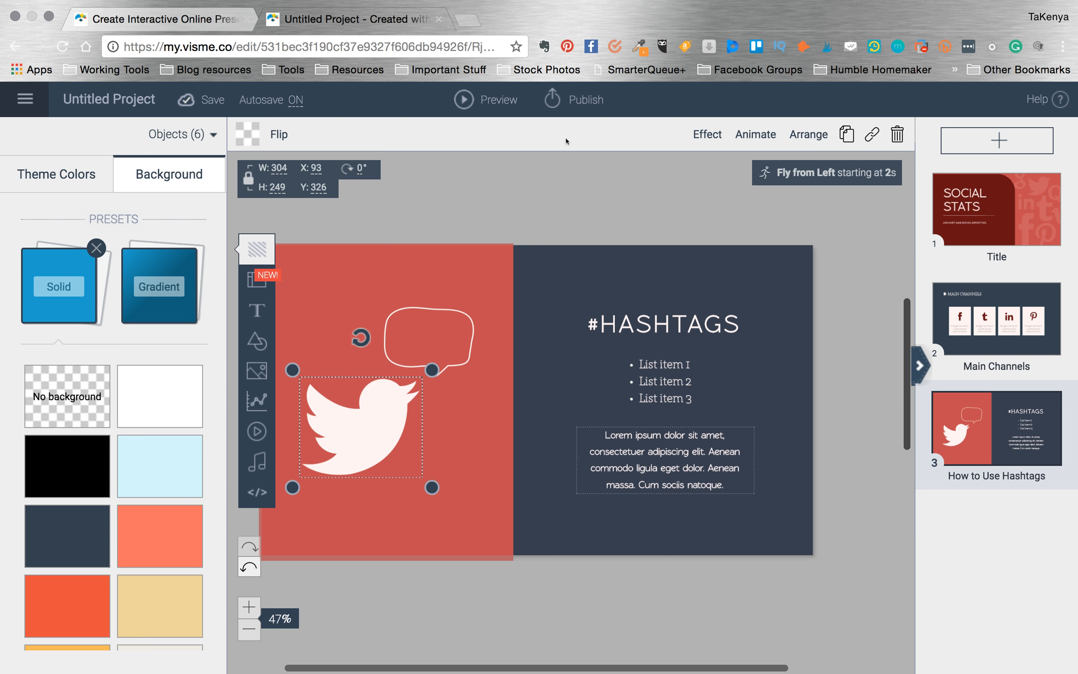
pyautogui.click(489, 98)
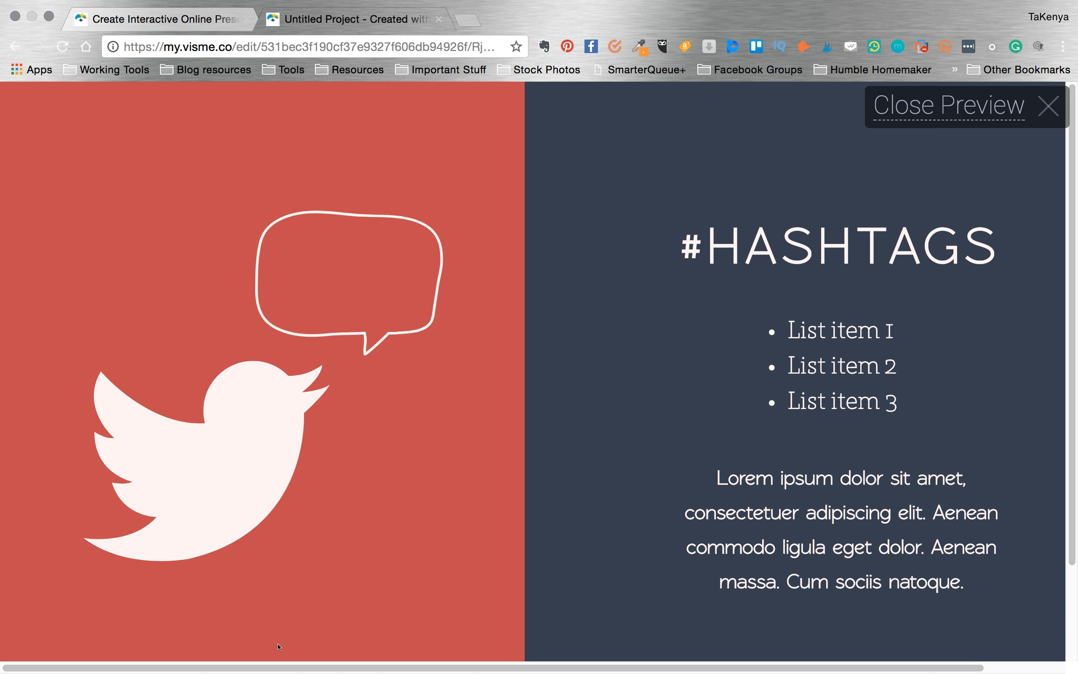
pyautogui.click(945, 109)
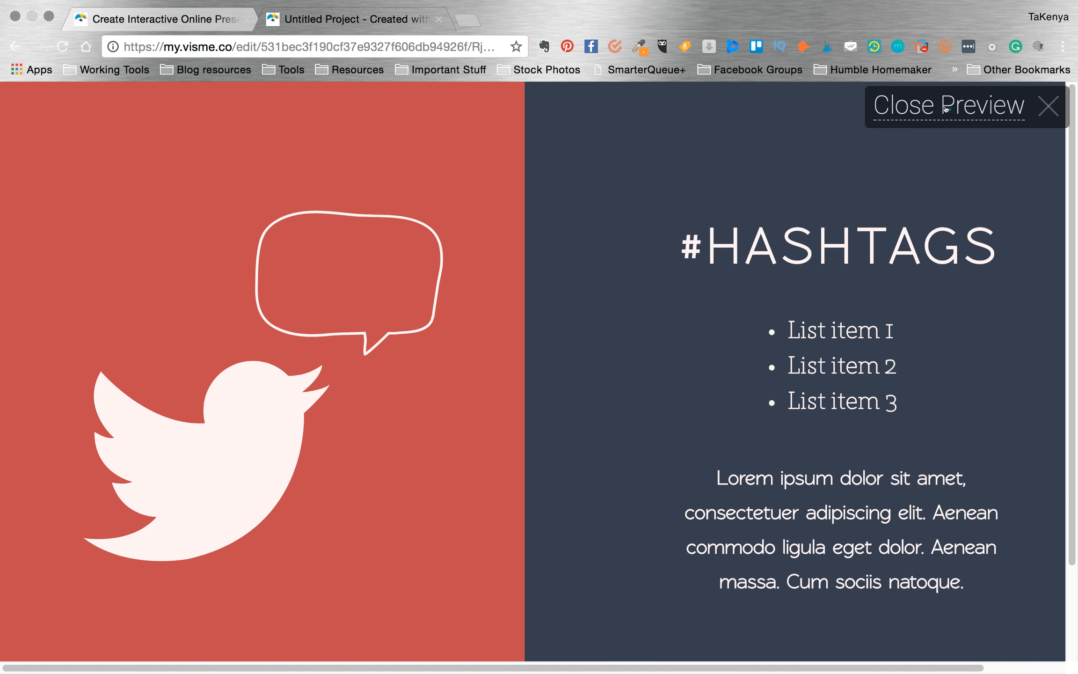
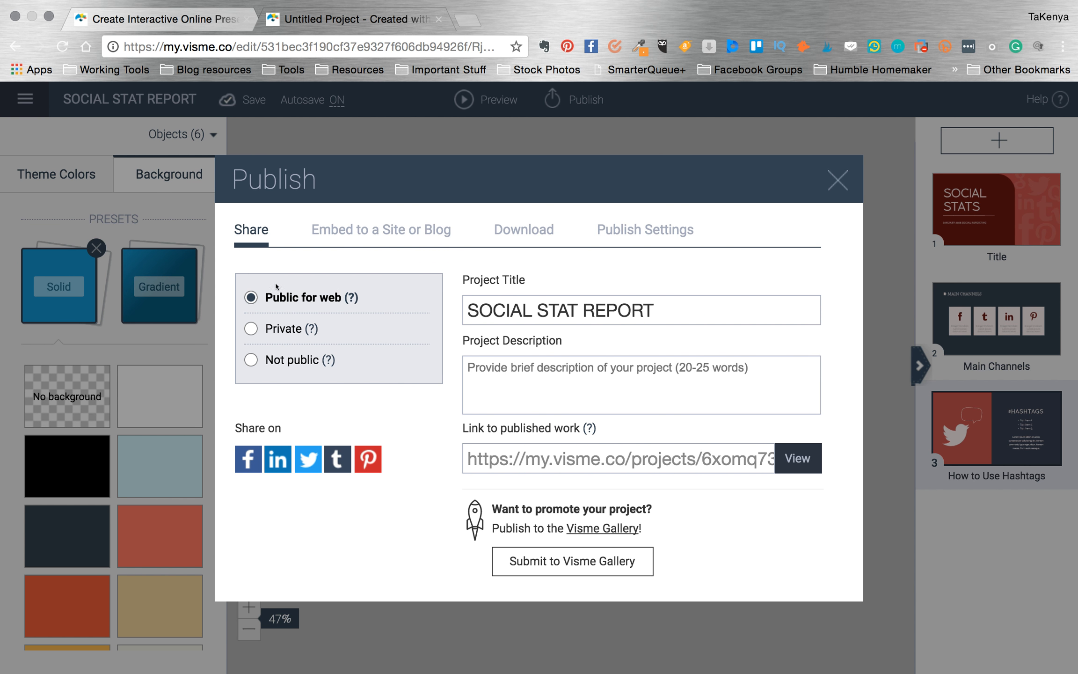
# Step: Examine the public, private and not public sharing options and the responsive and fixed-width embed codes for publishing
pyautogui.moveTo(351, 295)
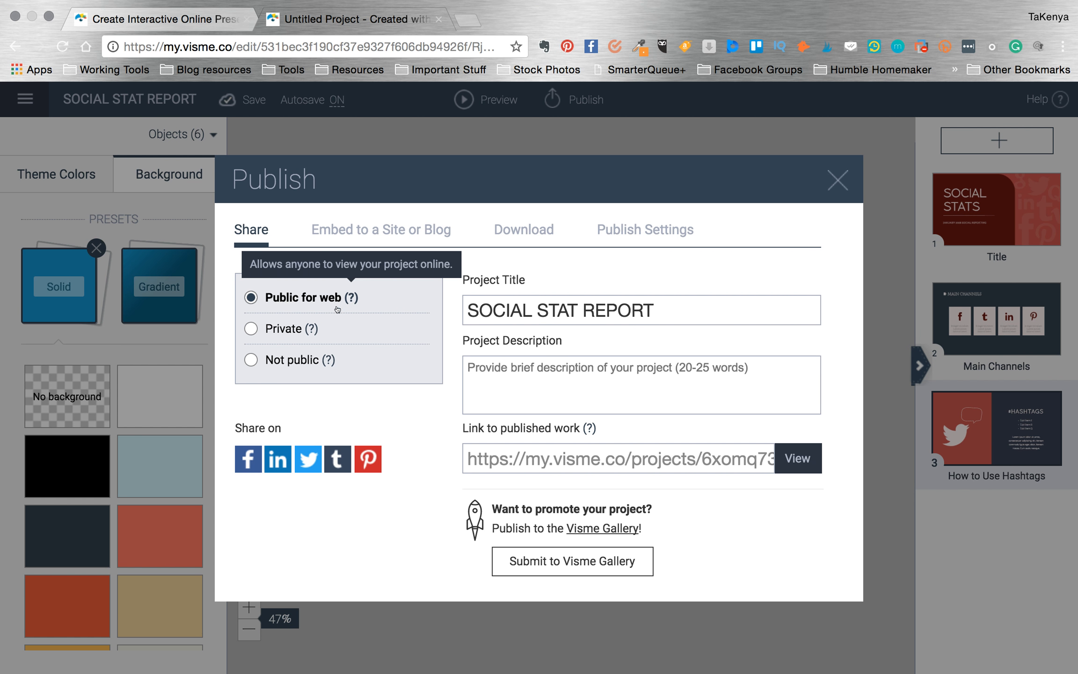
pyautogui.moveTo(308, 330)
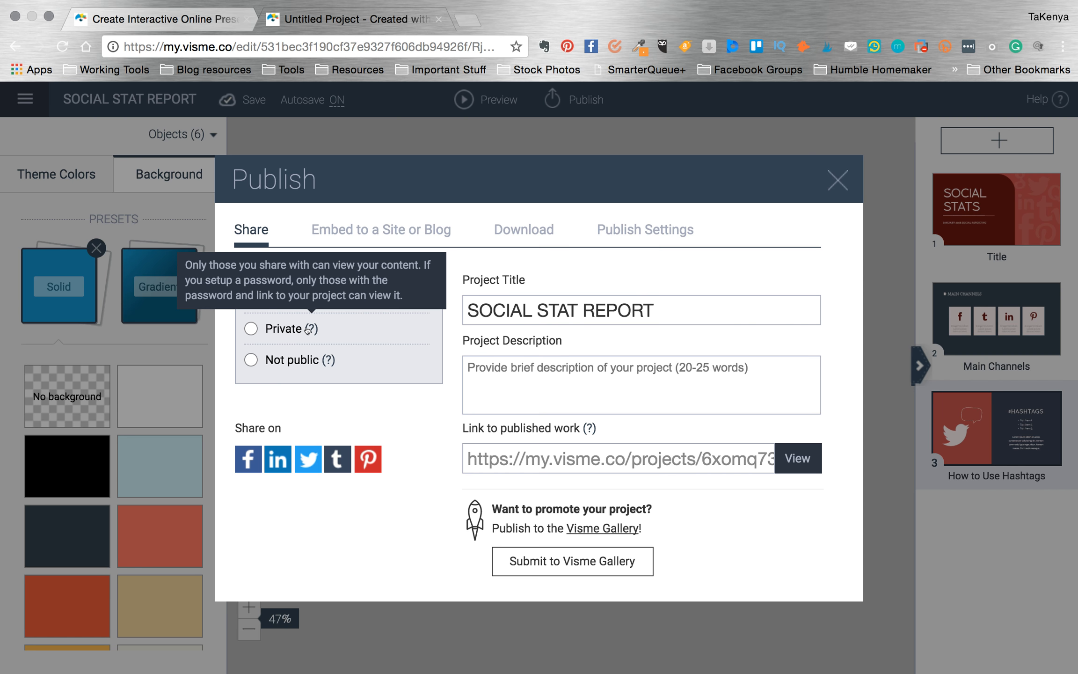
pyautogui.moveTo(322, 360)
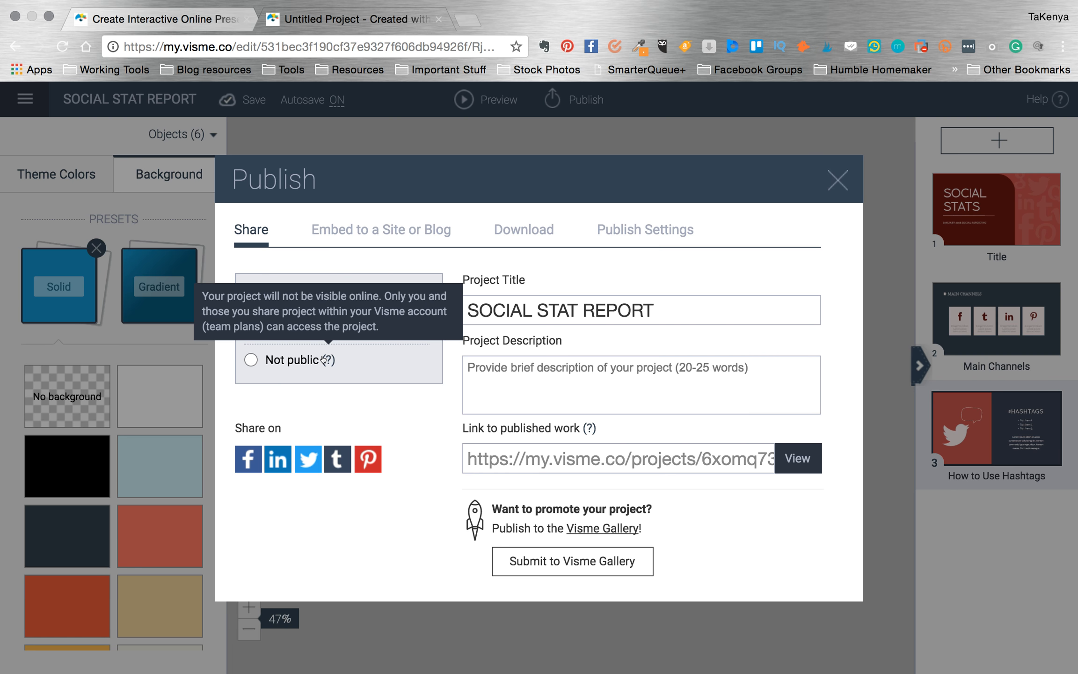
pyautogui.click(393, 234)
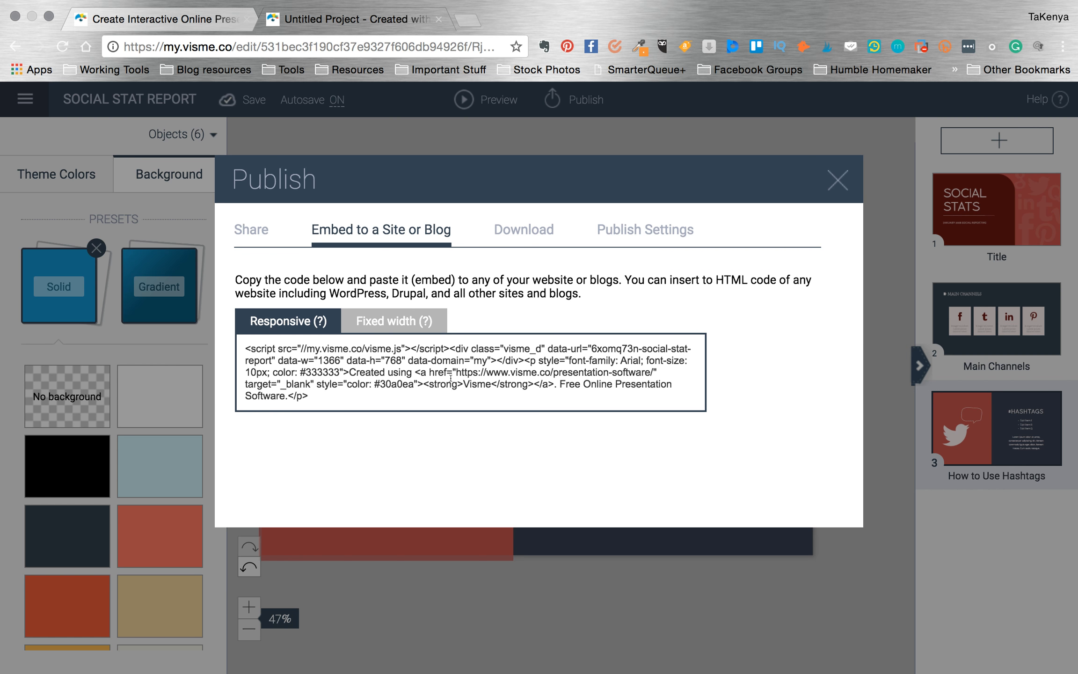
pyautogui.click(406, 320)
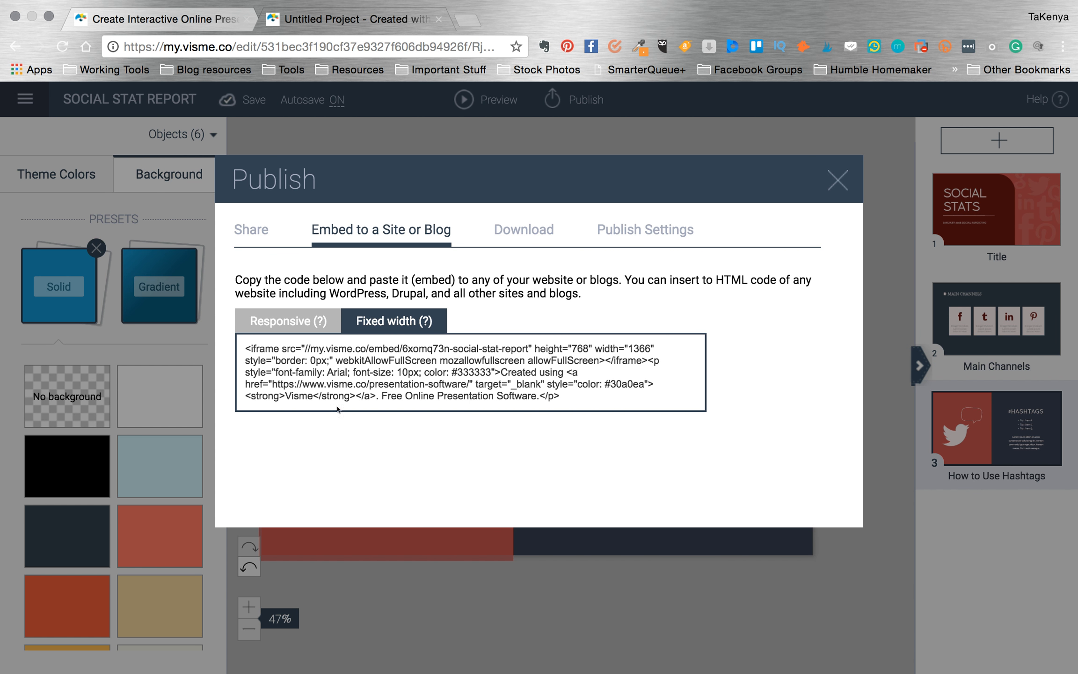
# Step: Review the download formats and the page design and display publish settings, closing the publishing options when done
pyautogui.click(525, 231)
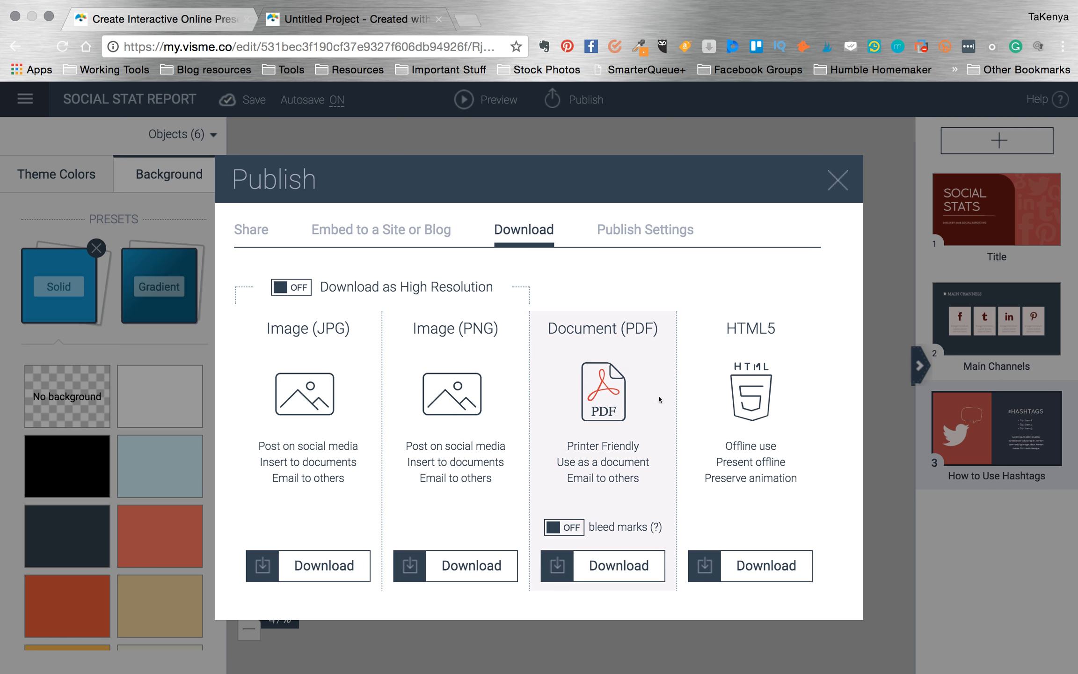
pyautogui.click(655, 228)
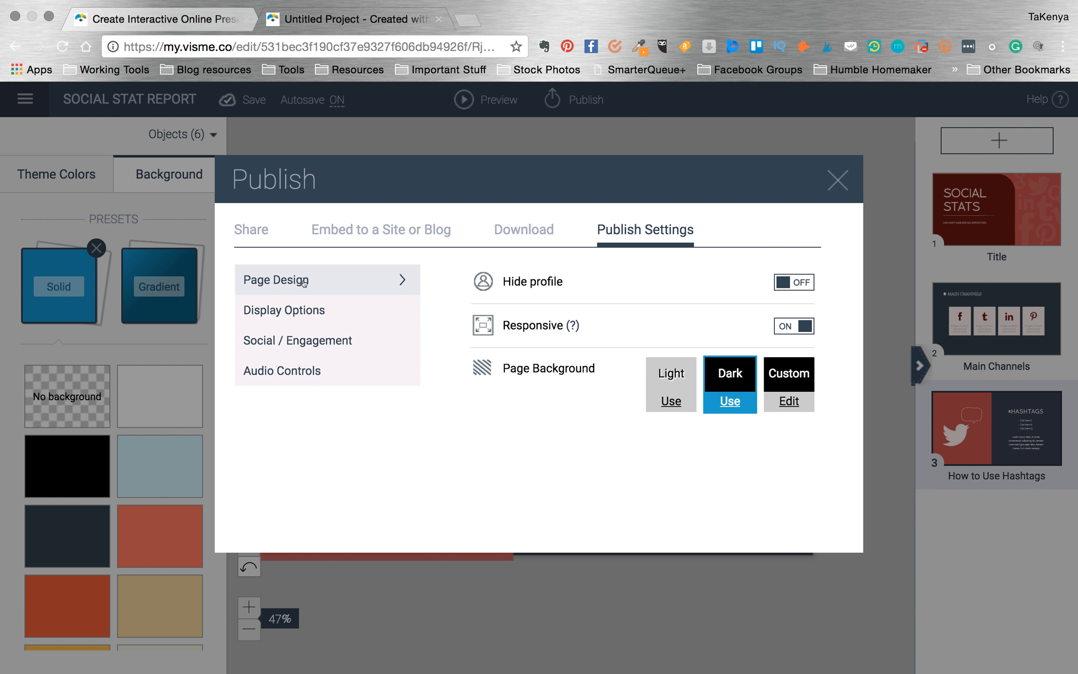
pyautogui.click(302, 311)
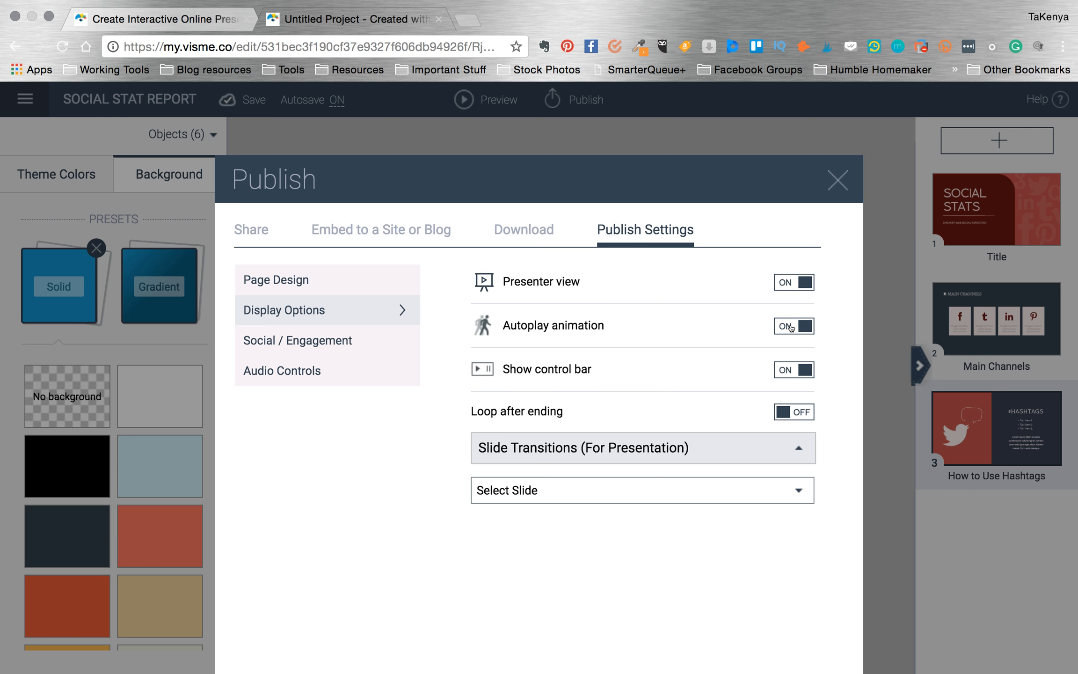
pyautogui.click(835, 184)
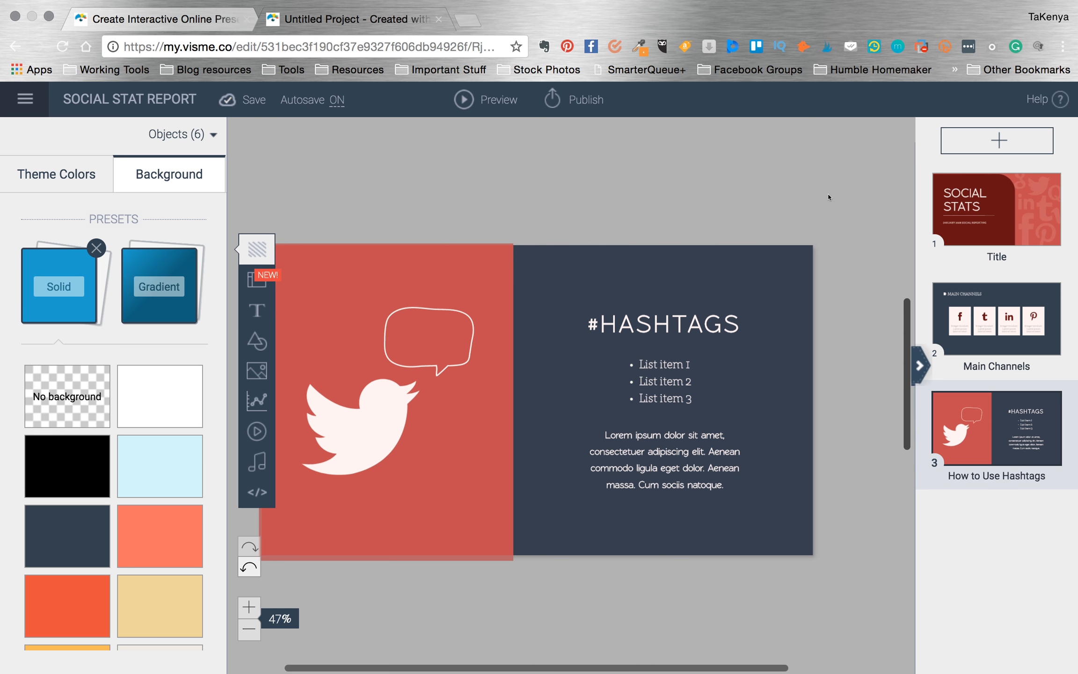
pyautogui.scroll(12, 828, 197)
pyautogui.scroll(-9, 829, 197)
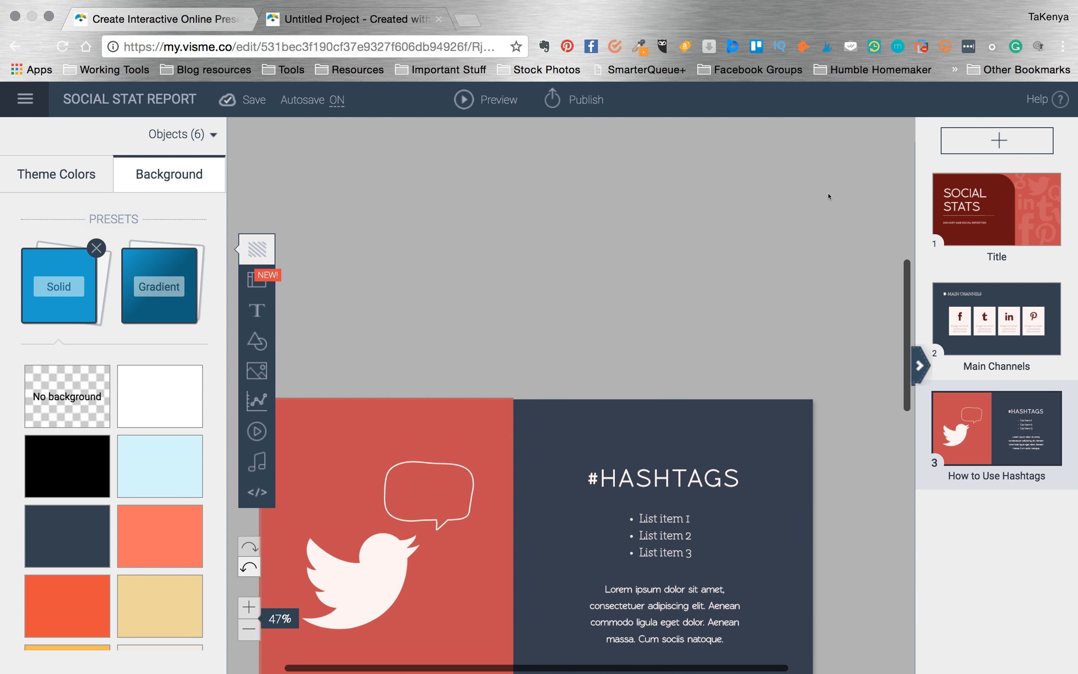
pyautogui.scroll(-4, 828, 196)
pyautogui.scroll(-1, 828, 196)
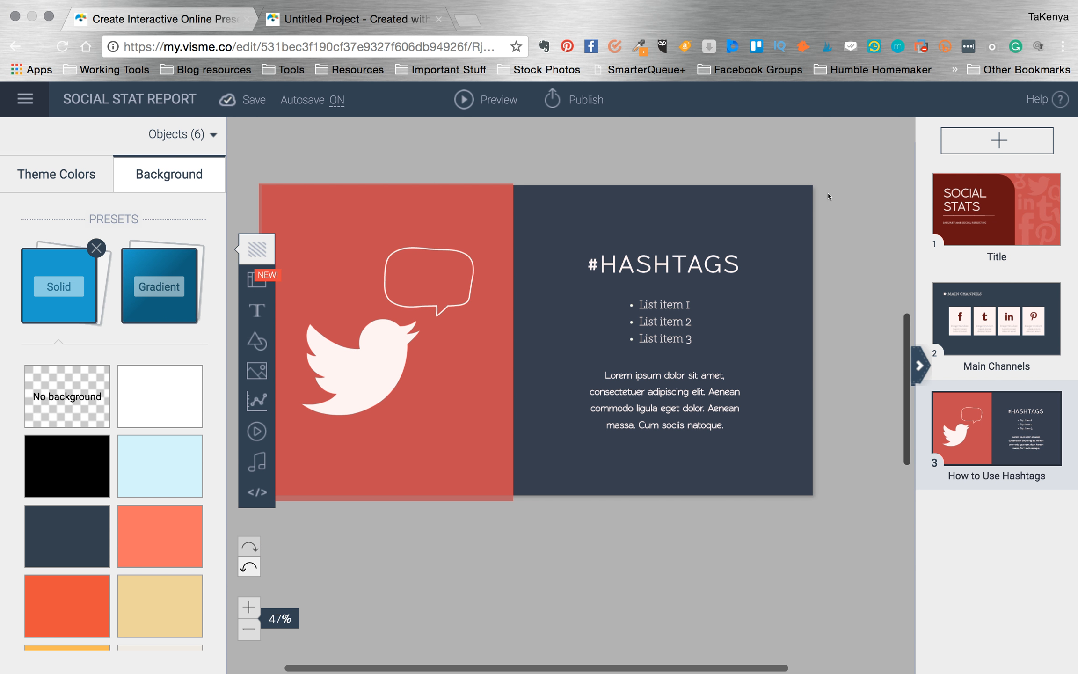
pyautogui.scroll(3, 828, 196)
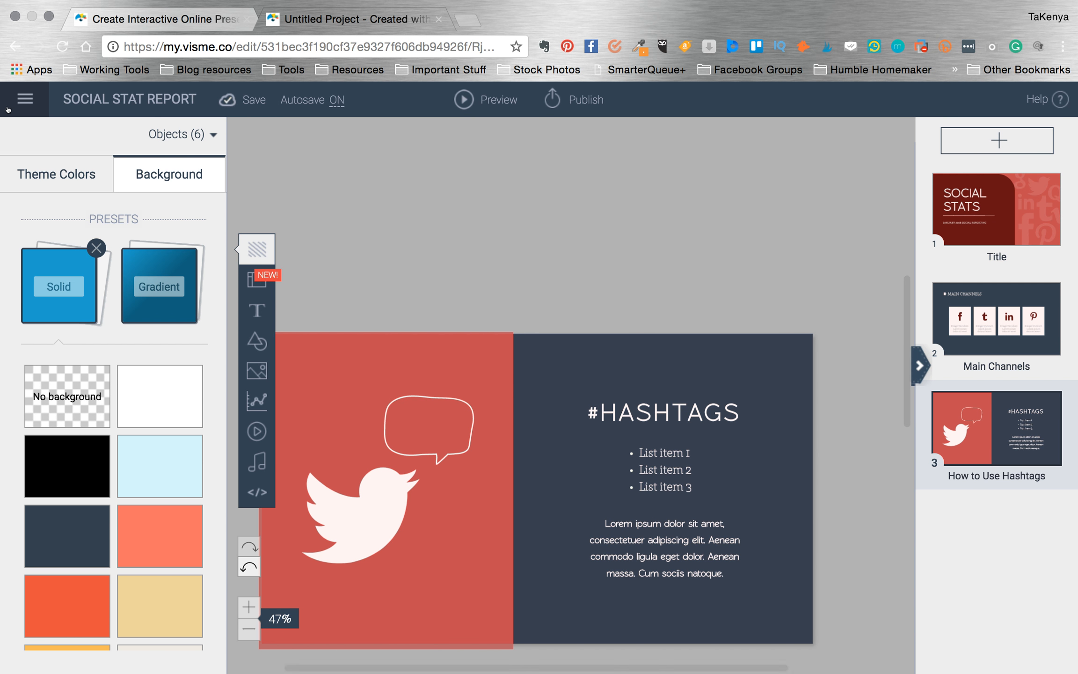
# Step: Leave the Social Stat Report editor and open the account details page
pyautogui.click(22, 100)
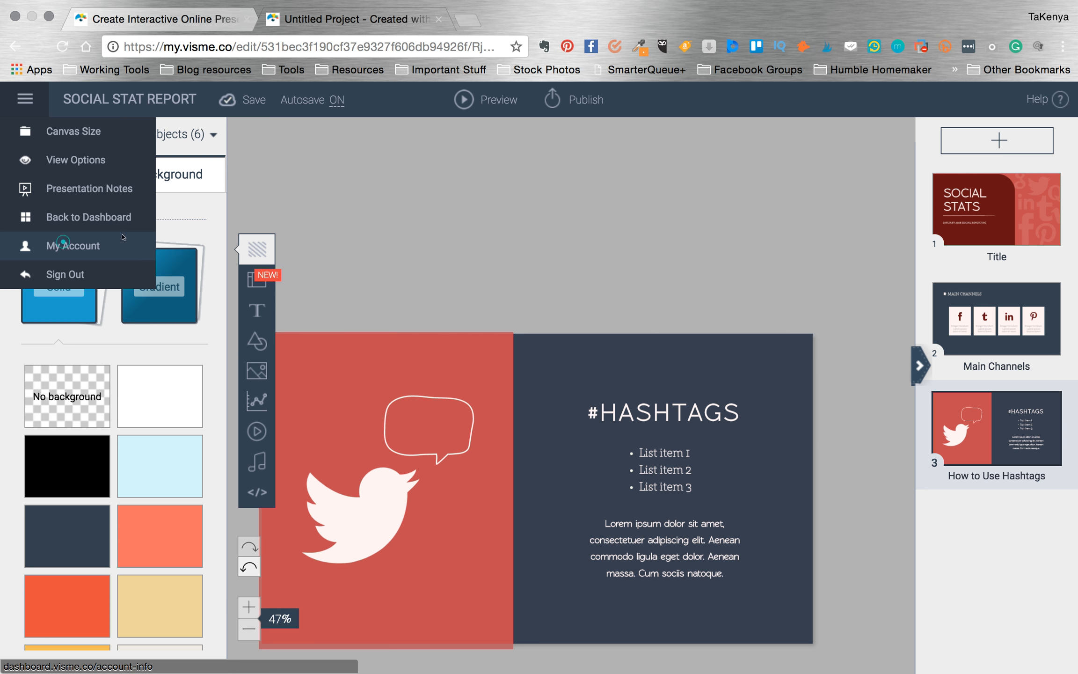
pyautogui.click(57, 243)
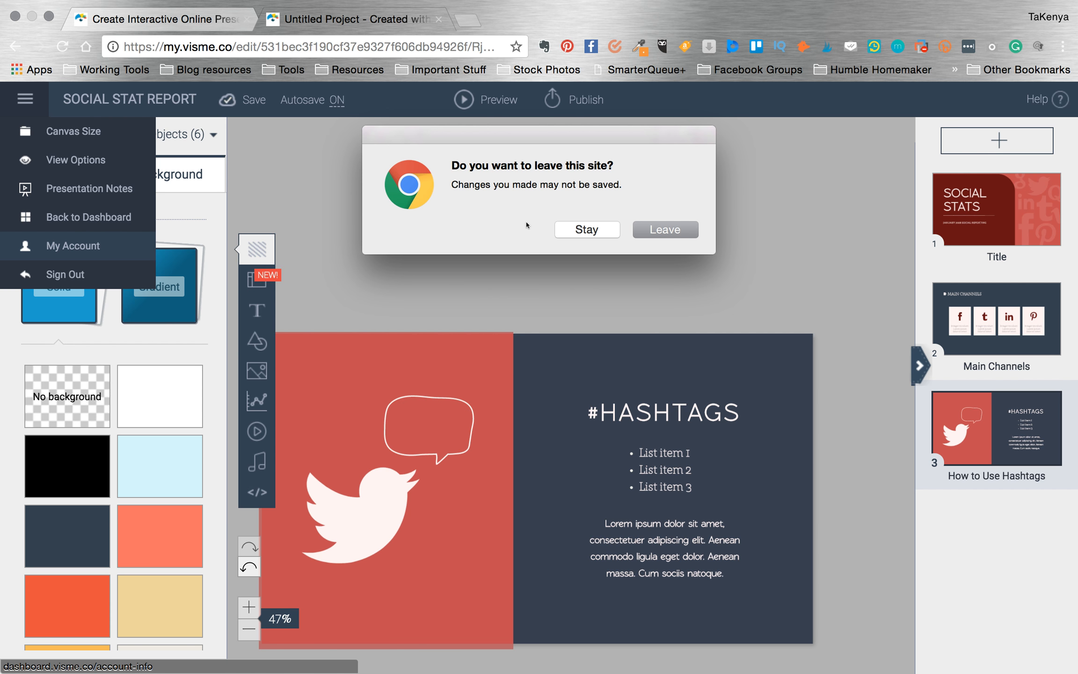
pyautogui.click(665, 231)
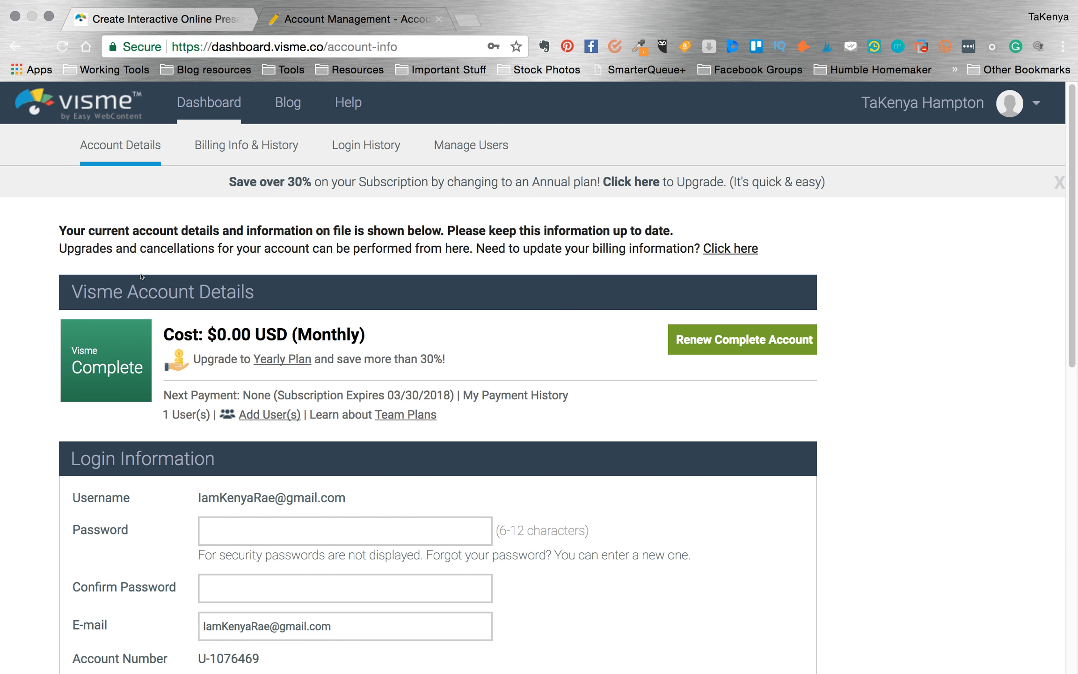
# Step: Return to the dashboard, clear the testimonial request and open the business partnership overview project for editing
pyautogui.click(94, 100)
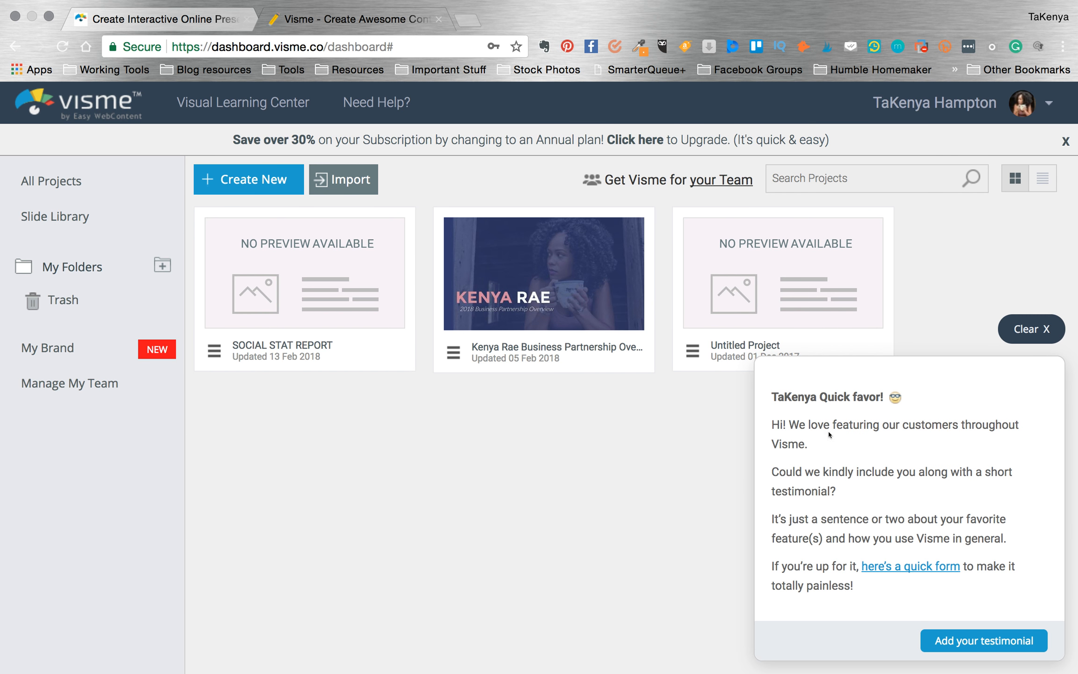
pyautogui.click(1043, 326)
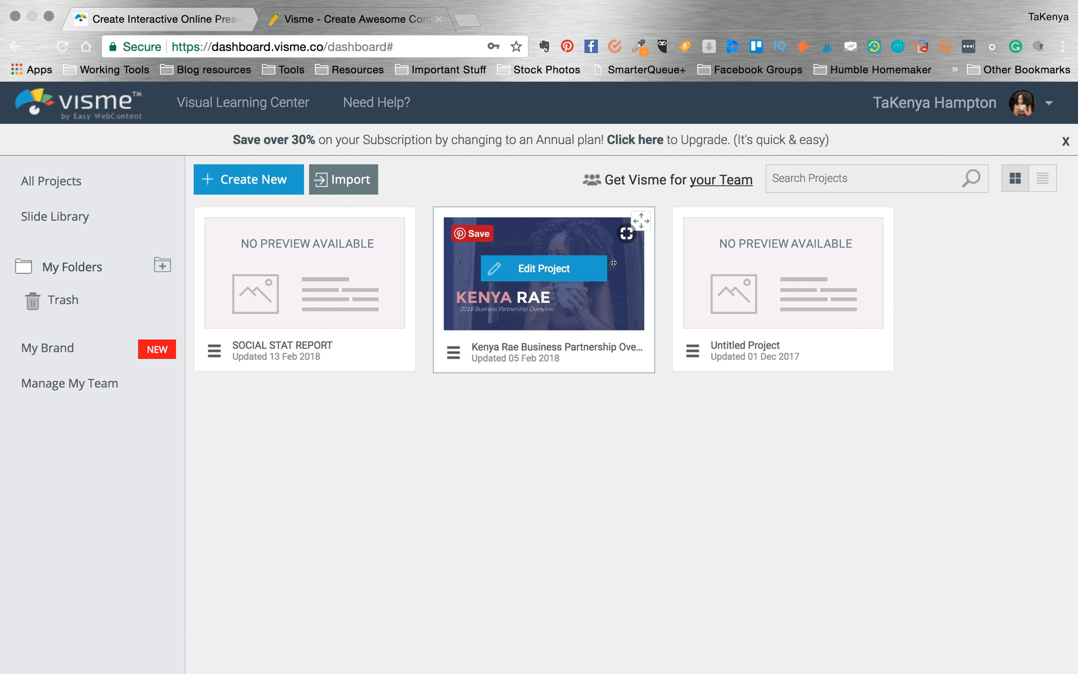
pyautogui.click(534, 269)
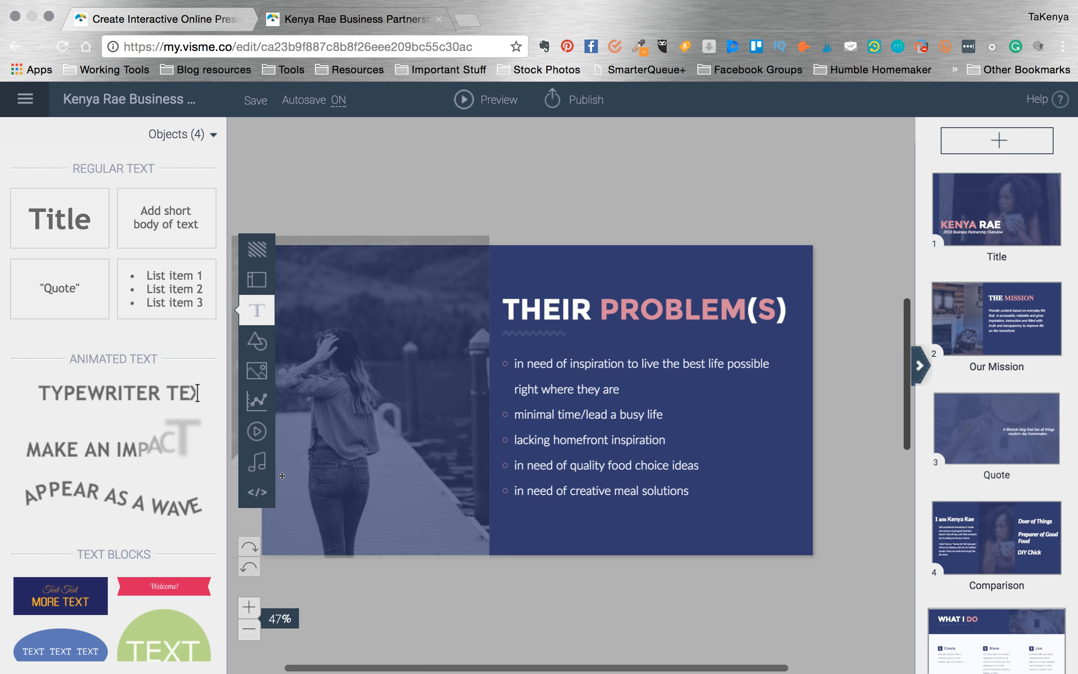
# Step: Preview the partnership presentation from its title slide, advance through the opening slides, dismiss the image filters tip and close the preview
pyautogui.click(1008, 222)
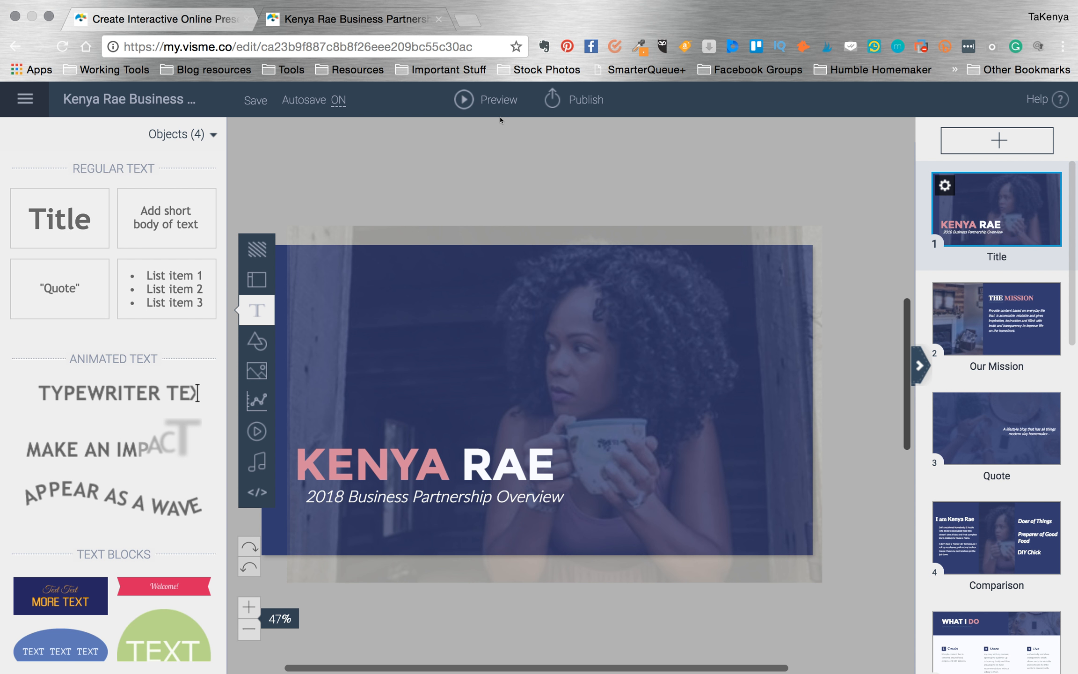
pyautogui.click(486, 101)
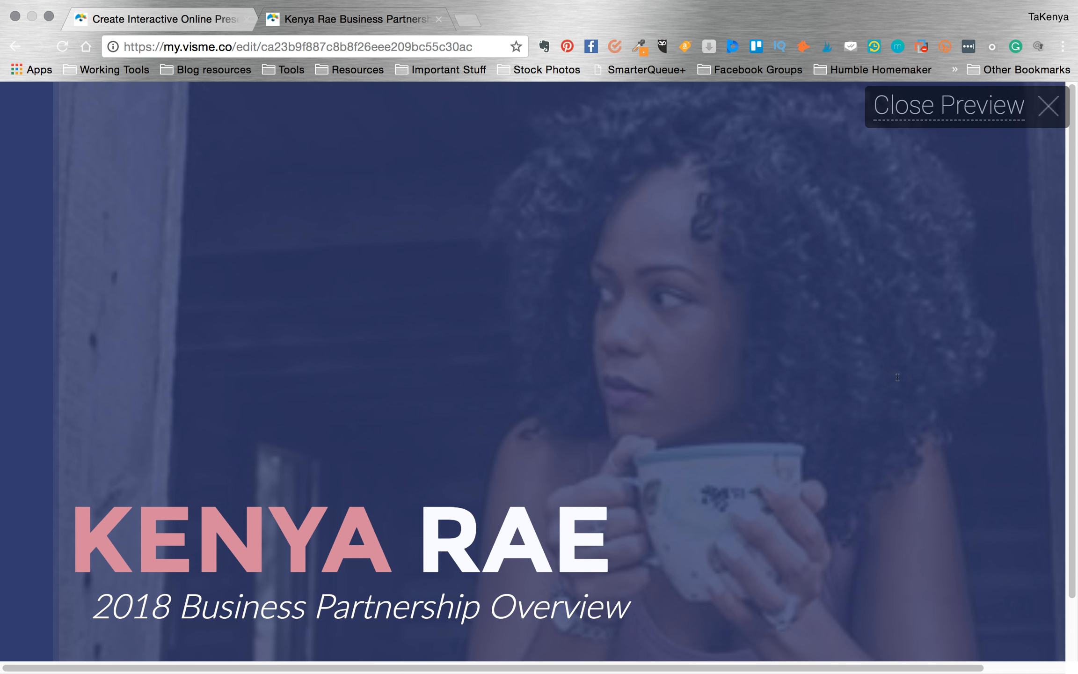
pyautogui.press('Right')
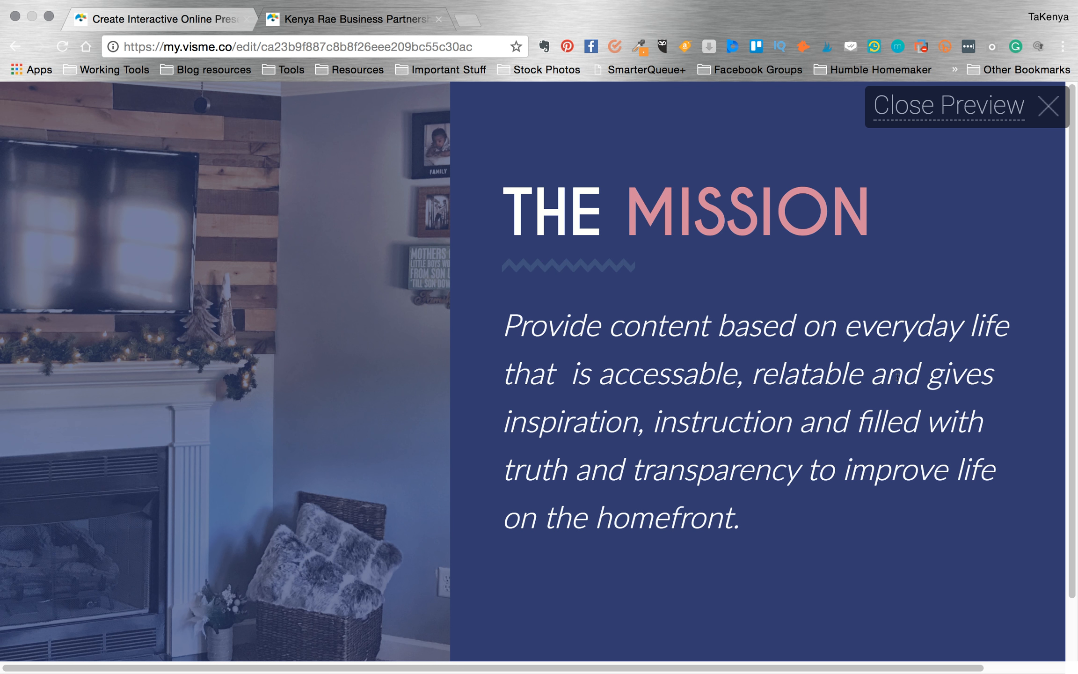
pyautogui.click(897, 377)
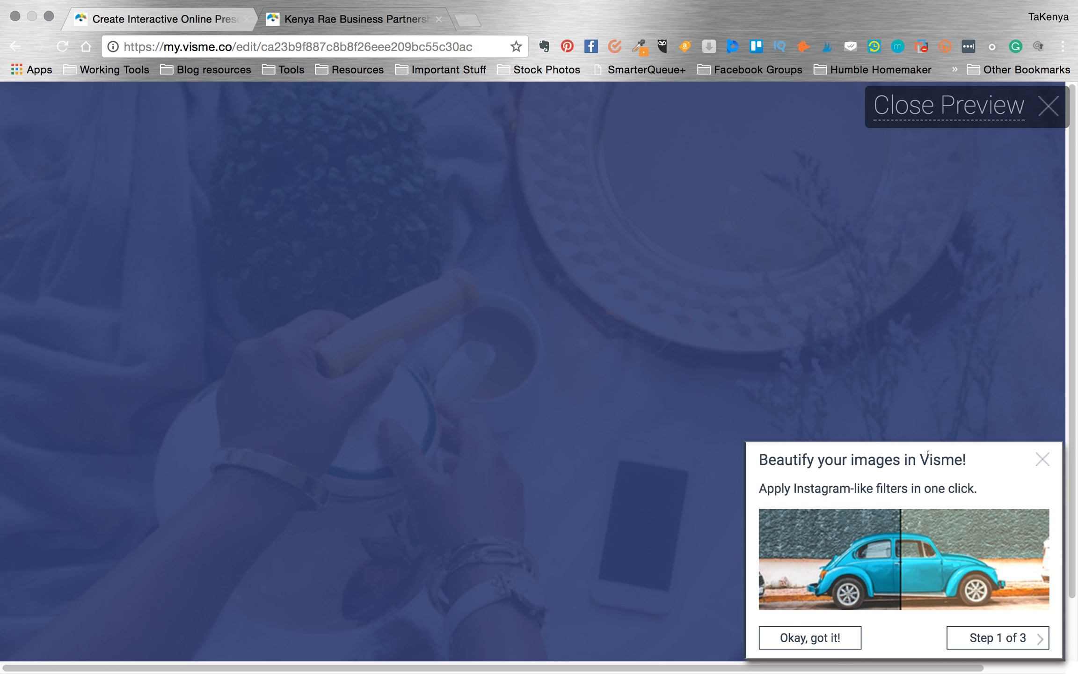
pyautogui.click(1039, 458)
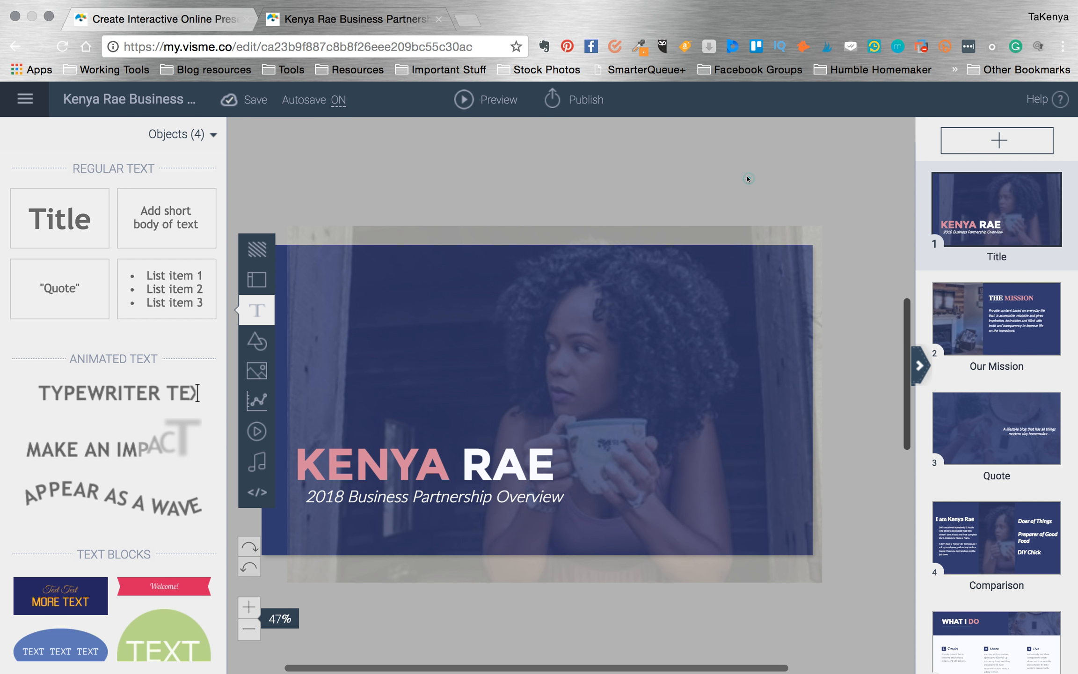
# Step: Switch to the Visme homepage that is already open in the browser
pyautogui.click(168, 23)
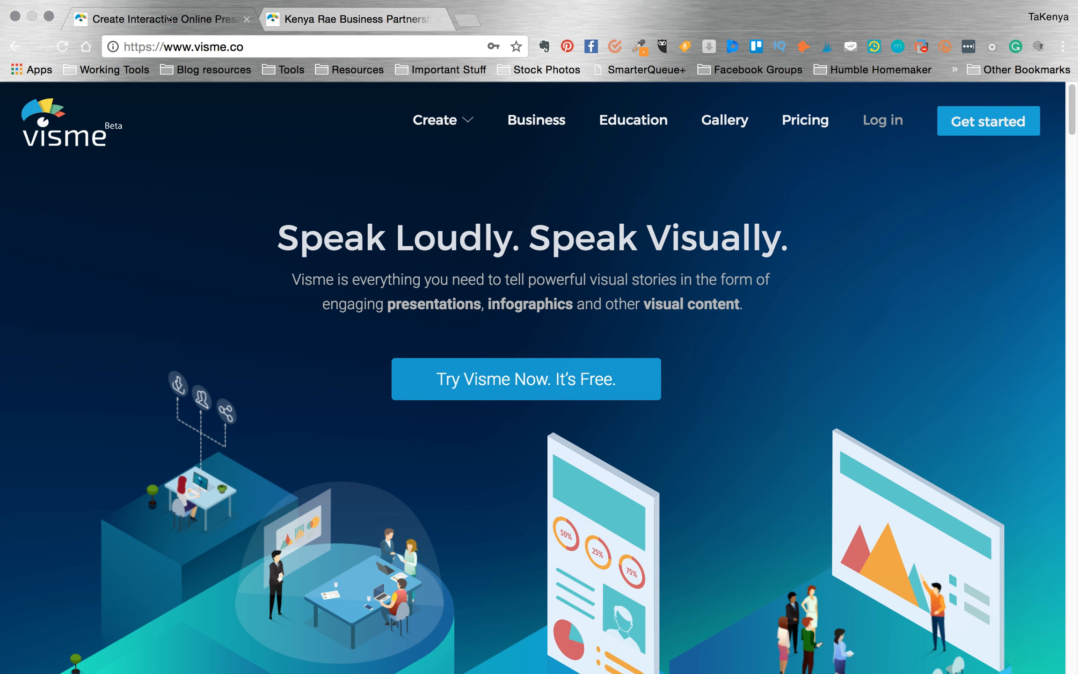